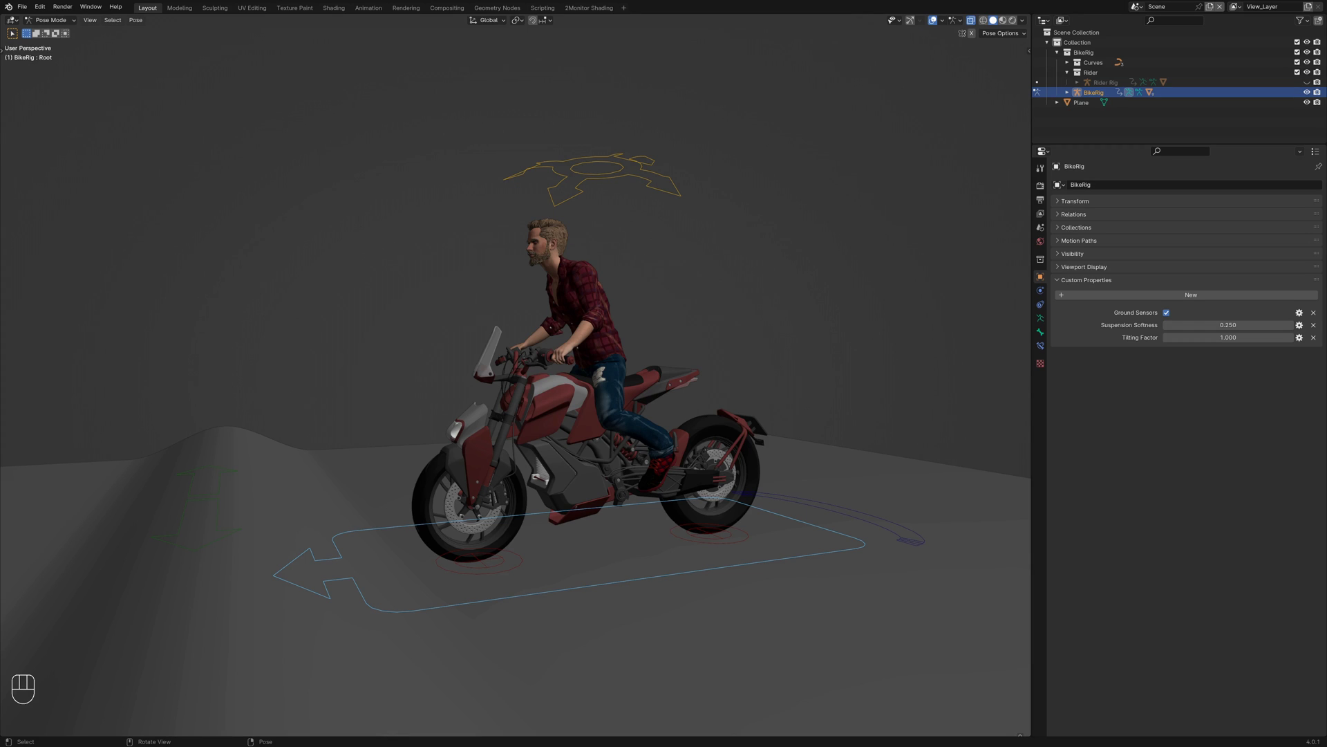
Test-move the Suspension control above the rider, then cancel the move.
click(603, 371)
shift+middle_drag(604, 371, 603, 322)
scroll(649, 387, up, 1)
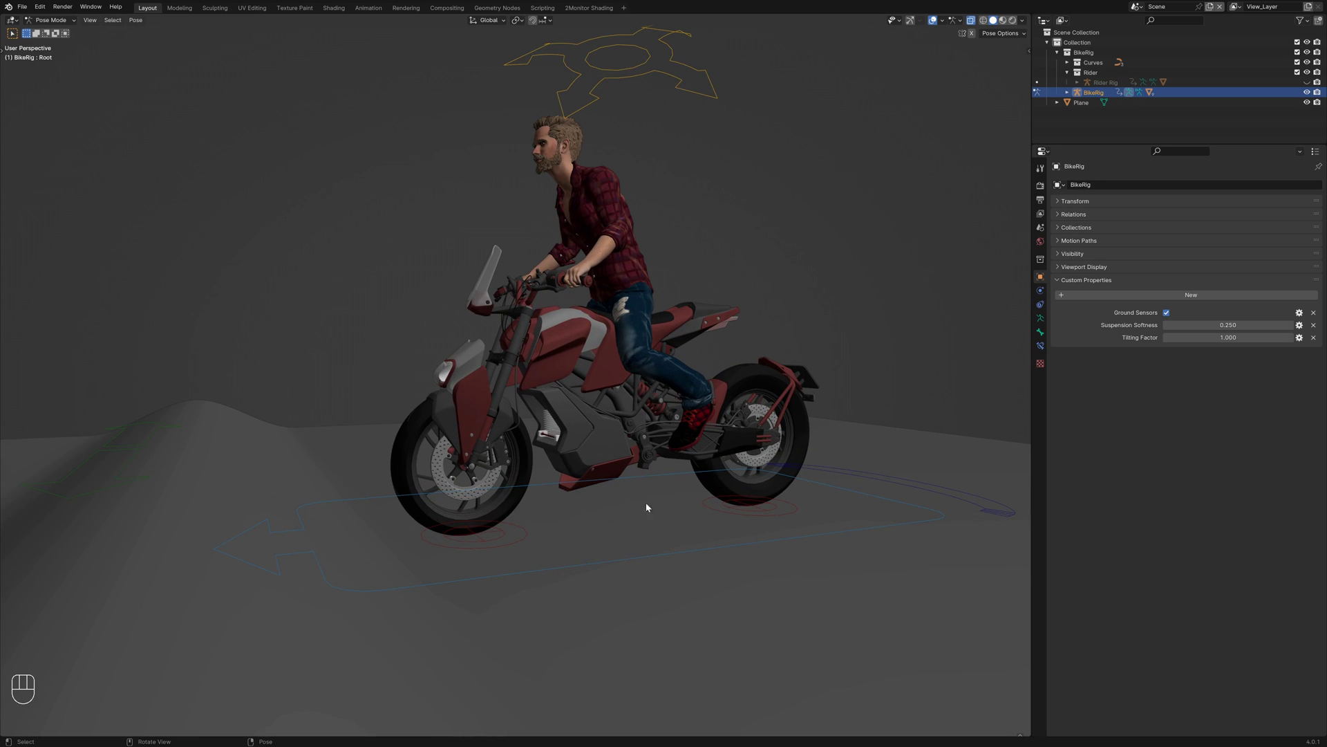
click(645, 559)
click(675, 80)
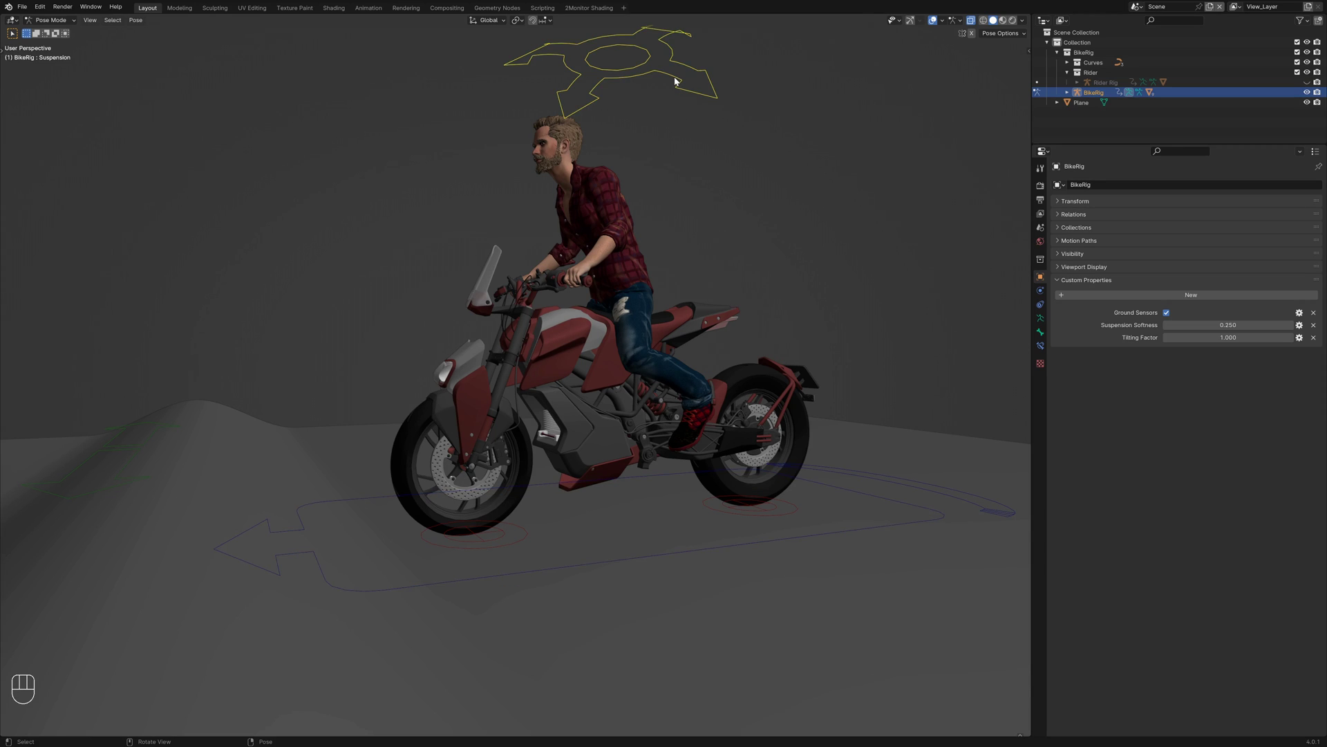
key(g)
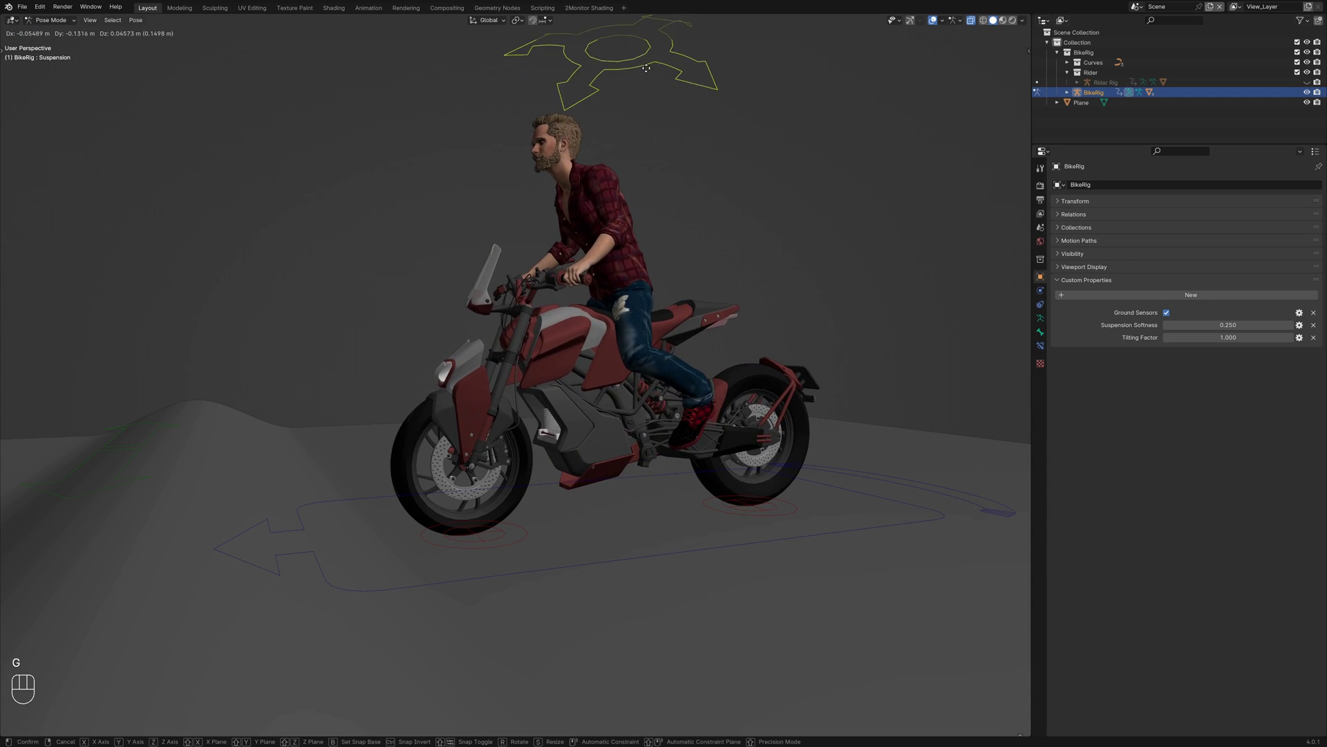
right_click(609, 312)
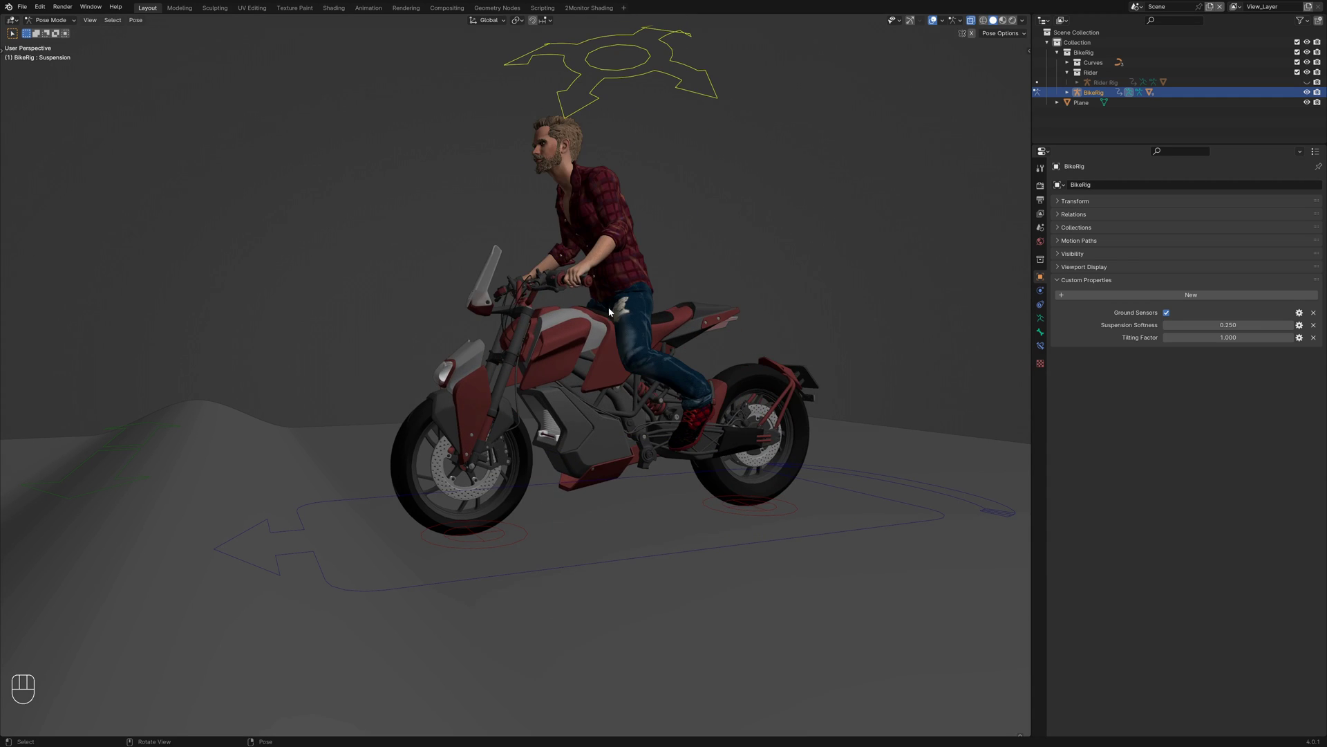
Test the Steering control by moving it sideways, viewed from the bike's front.
click(102, 448)
middle_drag(102, 447, 207, 453)
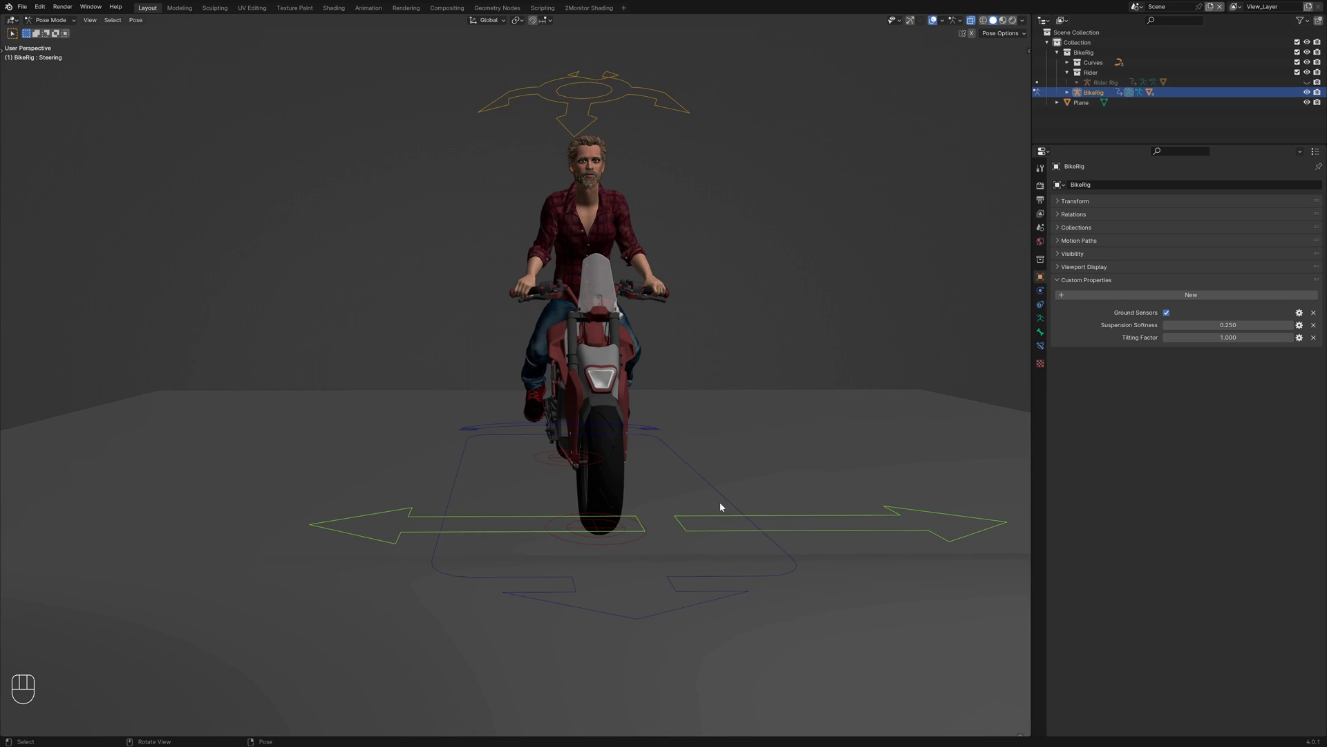
key(g)
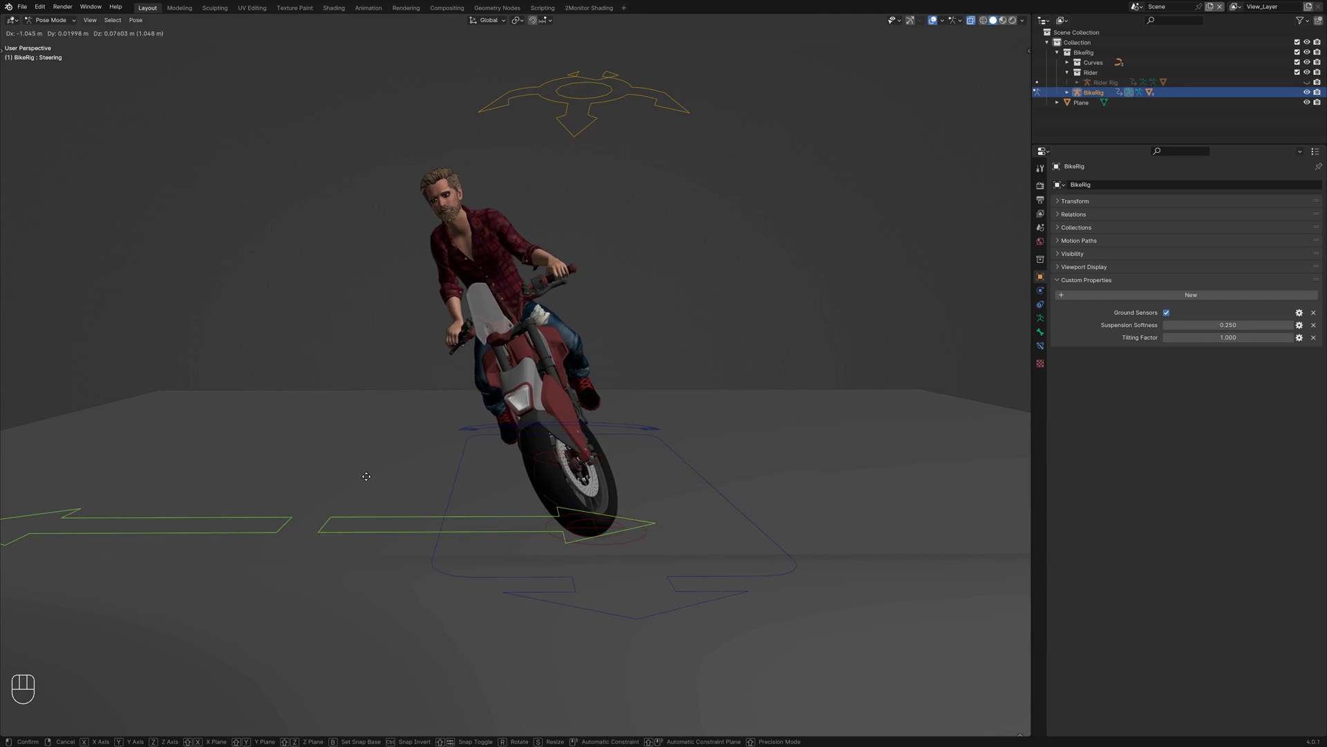
click(727, 449)
key(alt+g)
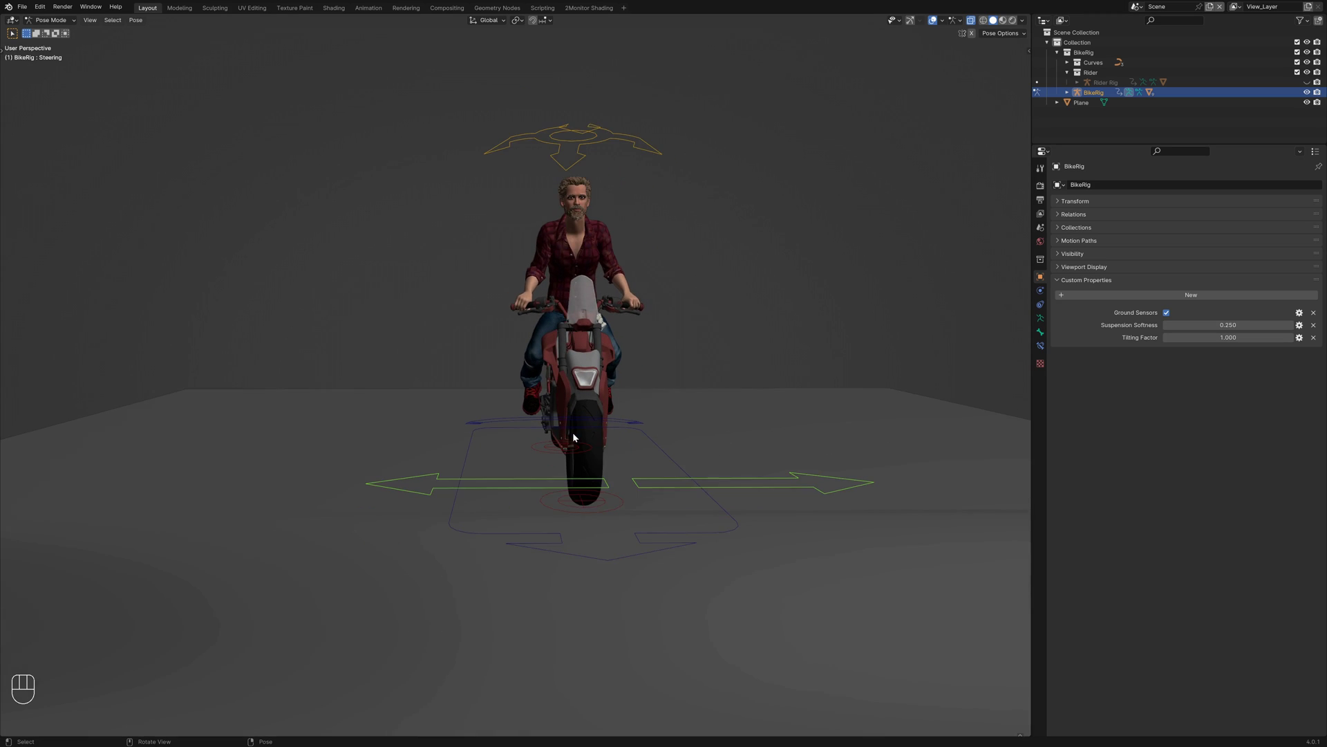
Test-rotate the Drift control from a higher viewing angle.
middle_drag(504, 436, 494, 455)
click(479, 348)
key(r)
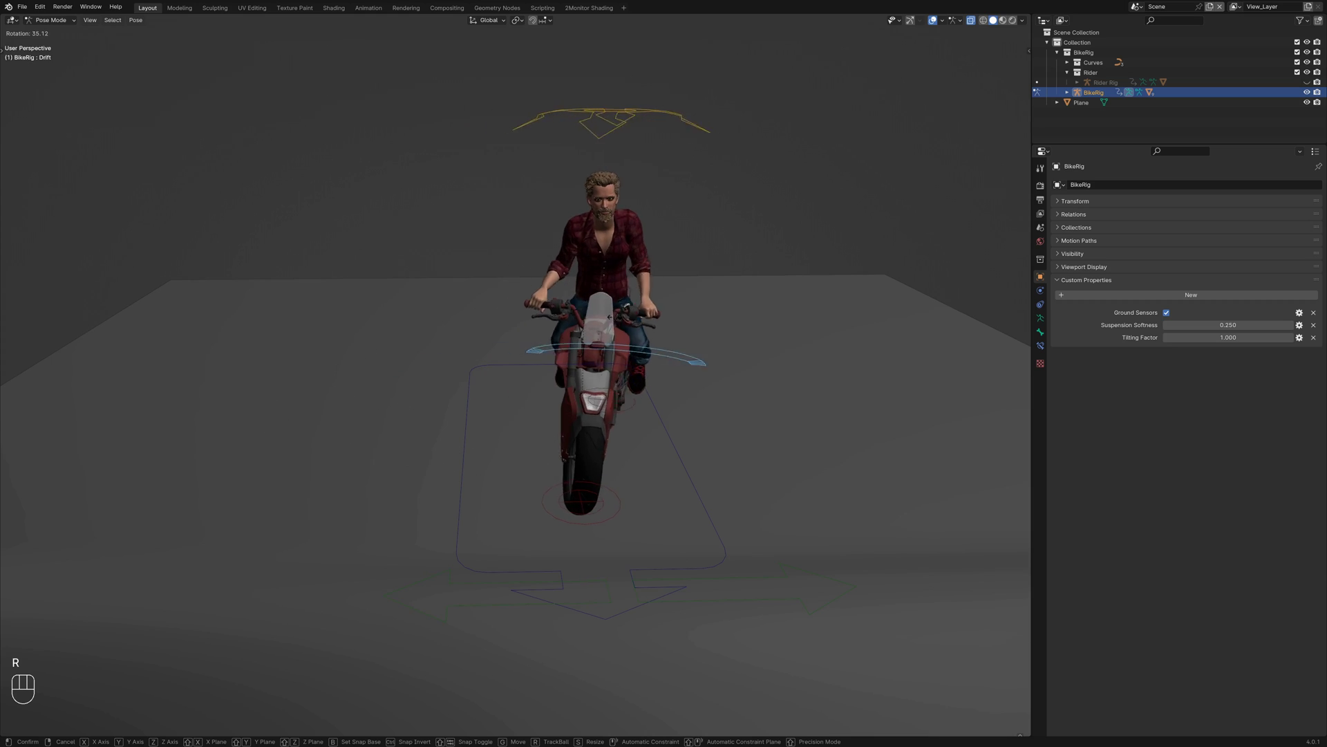
click(396, 396)
middle_drag(396, 396, 476, 394)
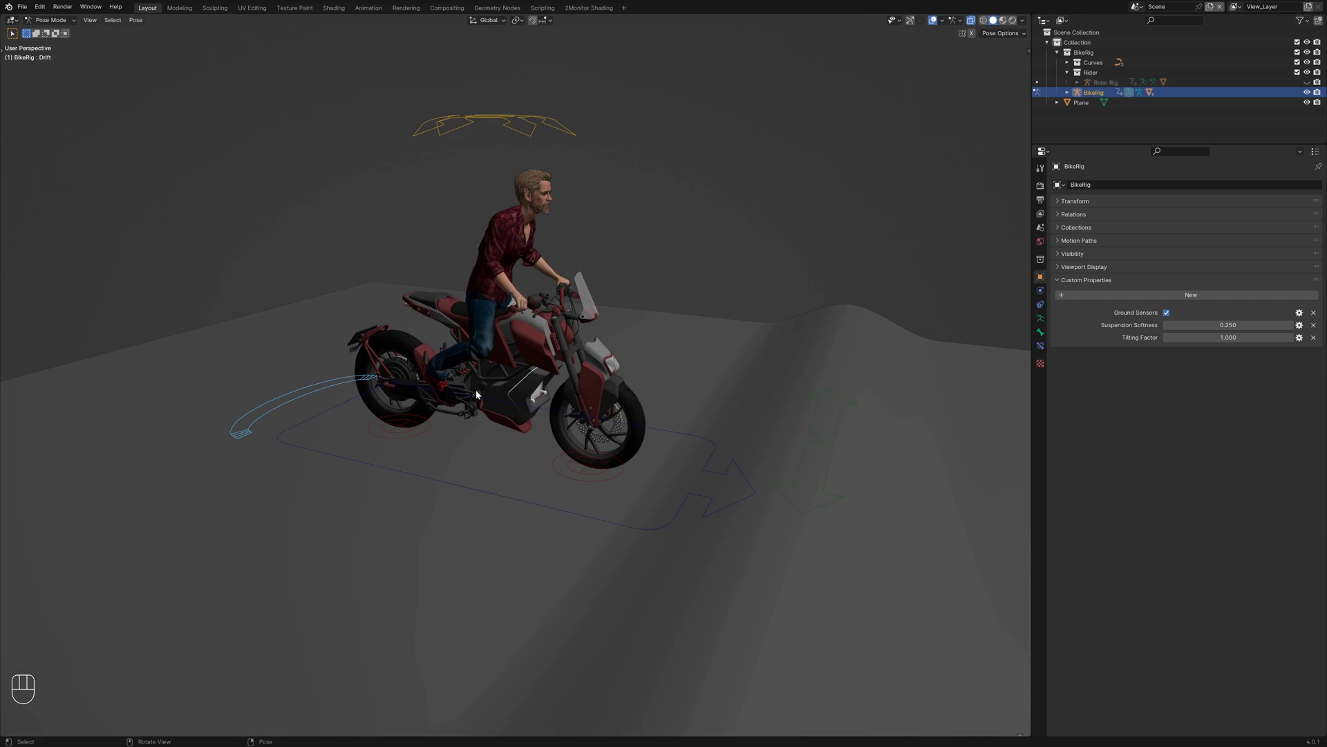
Move the Root control along the global Y axis.
click(453, 482)
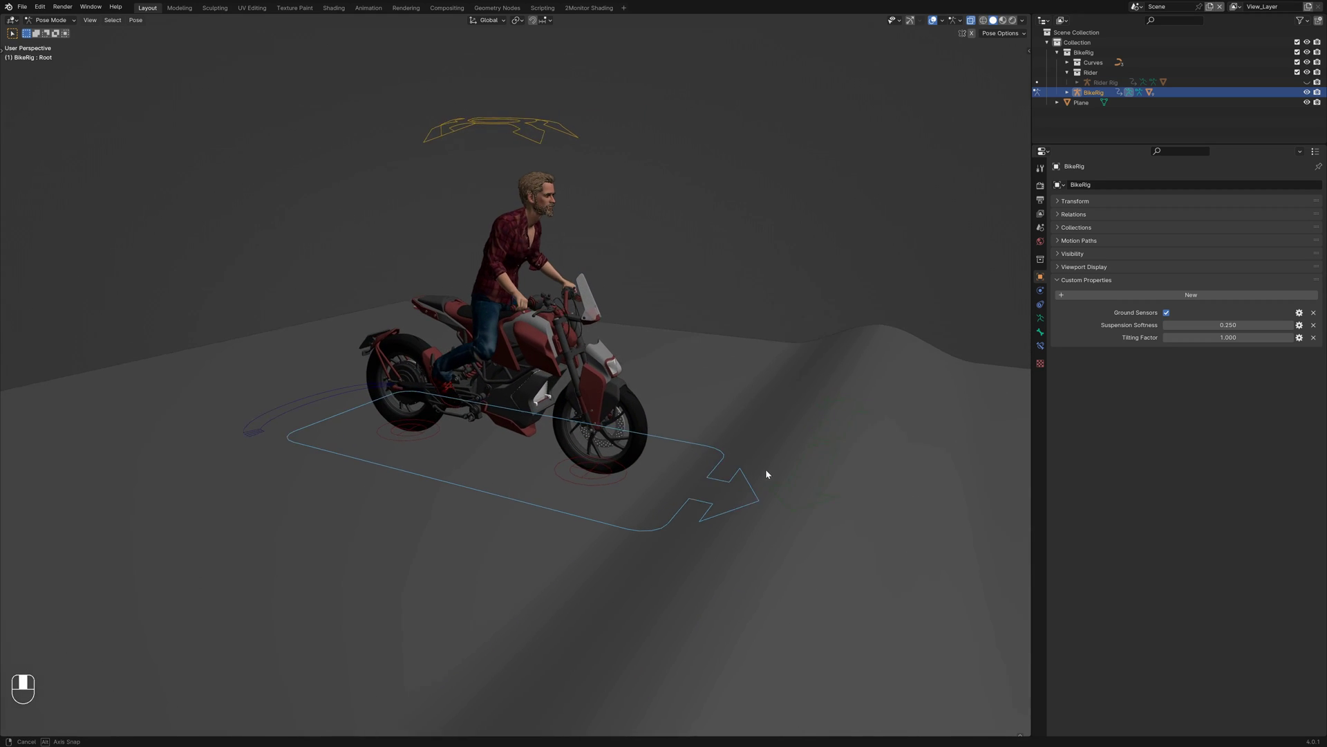
key(g)
key(y)
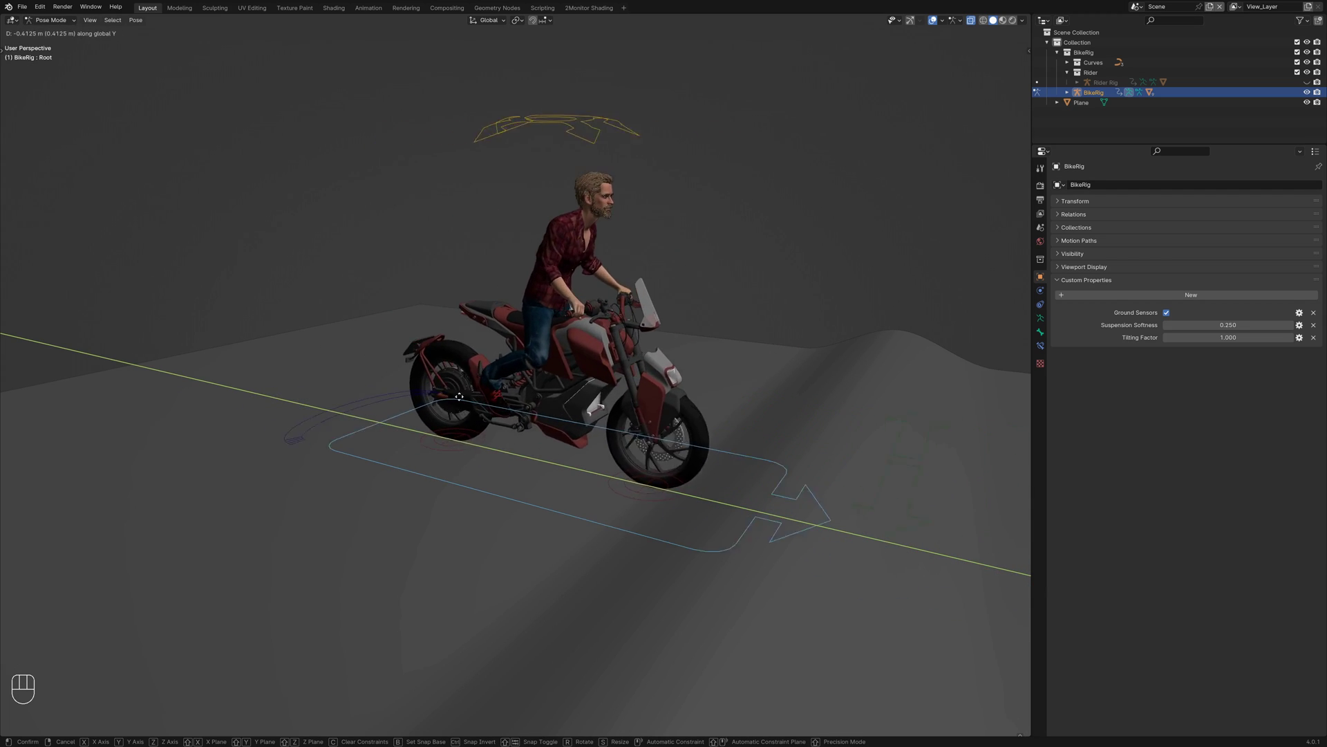
click(588, 395)
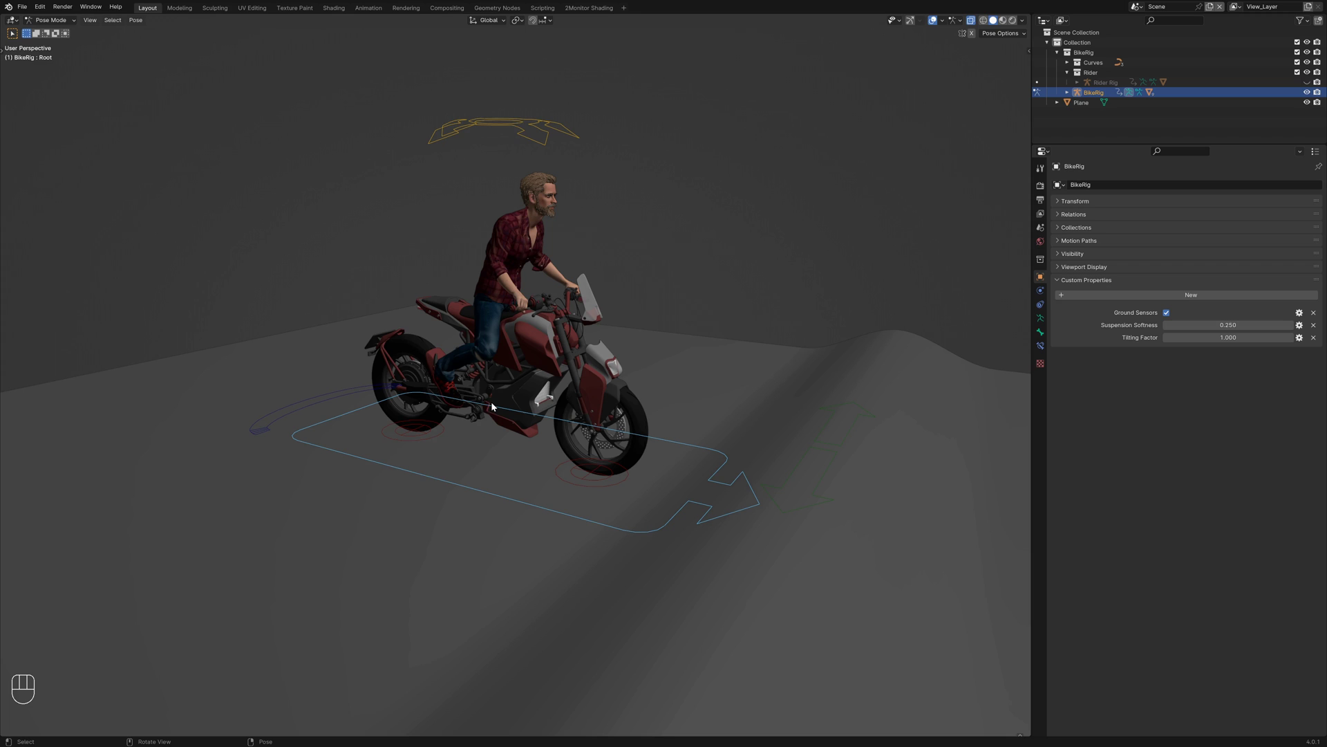
Untick Ground Sensors and test-move the front wheel's ground sensor, cancelling afterwards.
click(1166, 313)
click(589, 477)
middle_drag(589, 477, 602, 442)
key(g)
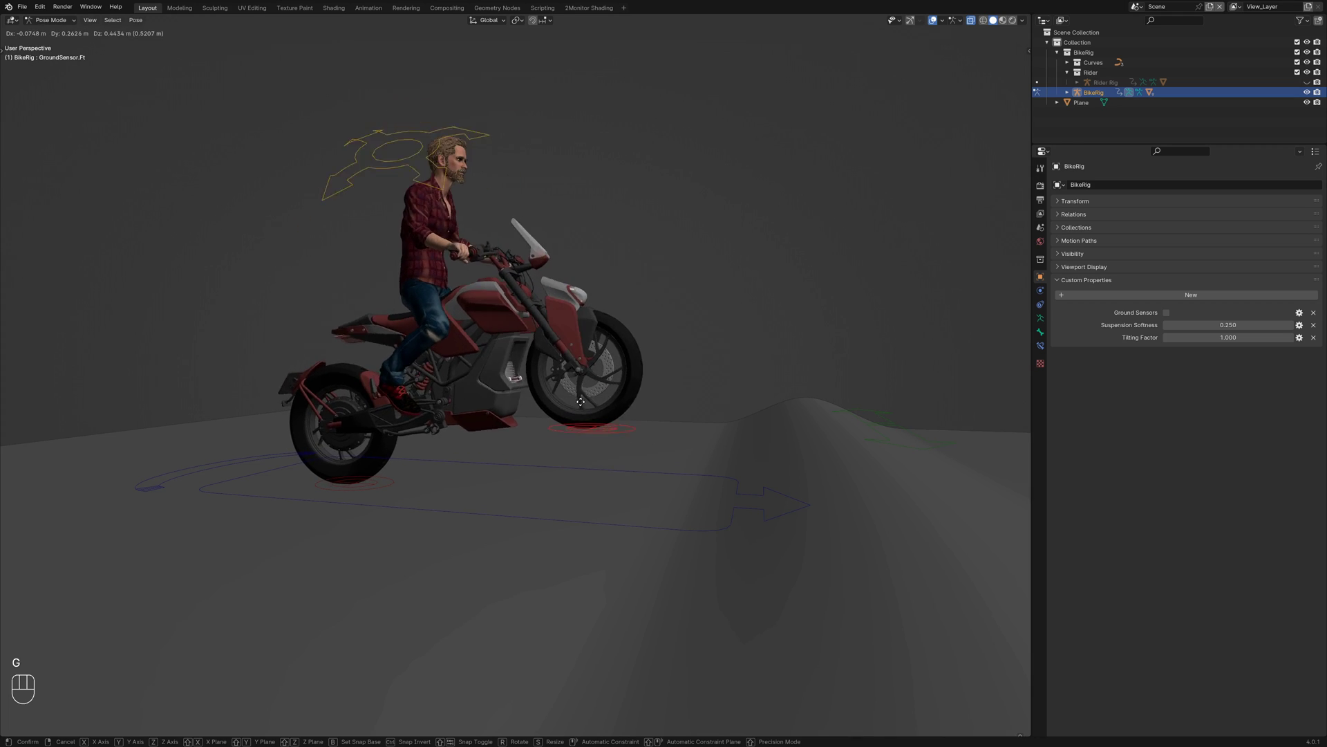
right_click(583, 449)
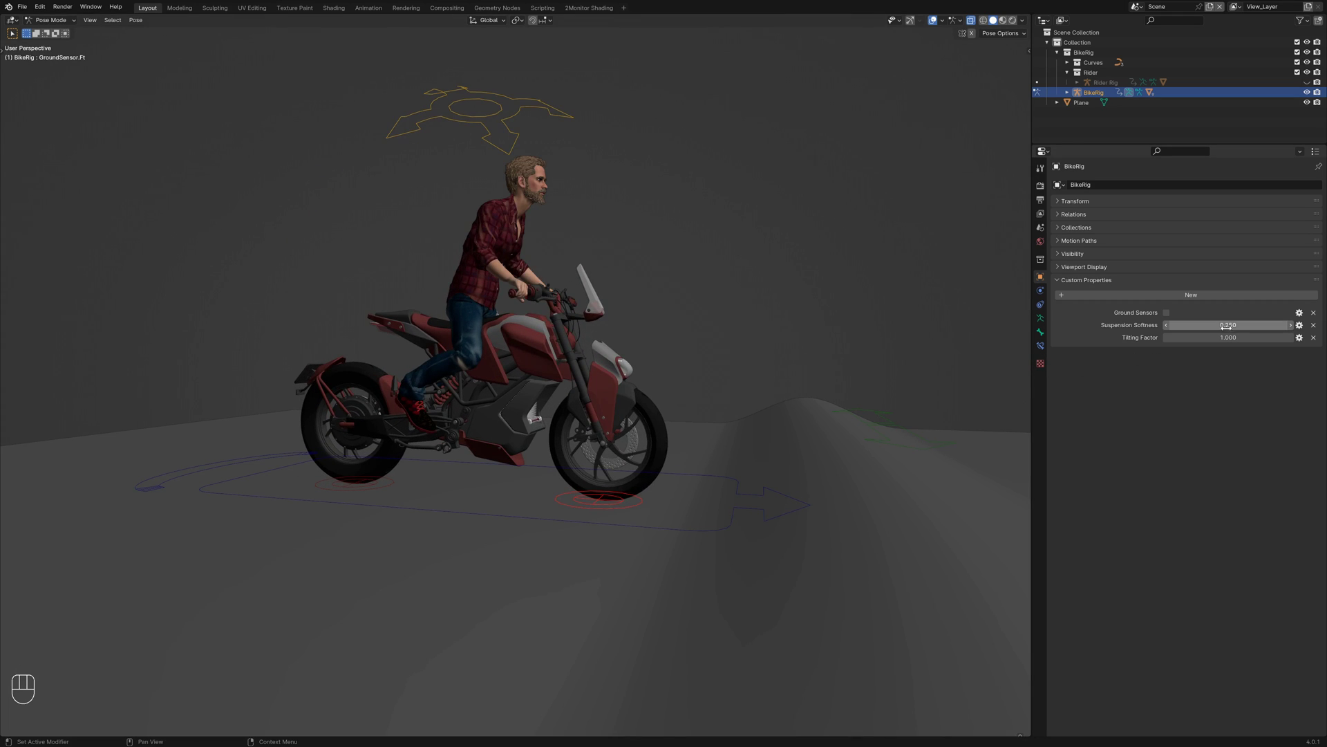
Set Suspension Softness to 0.000, testing the front ground sensor before and after.
drag(1226, 325, 1237, 325)
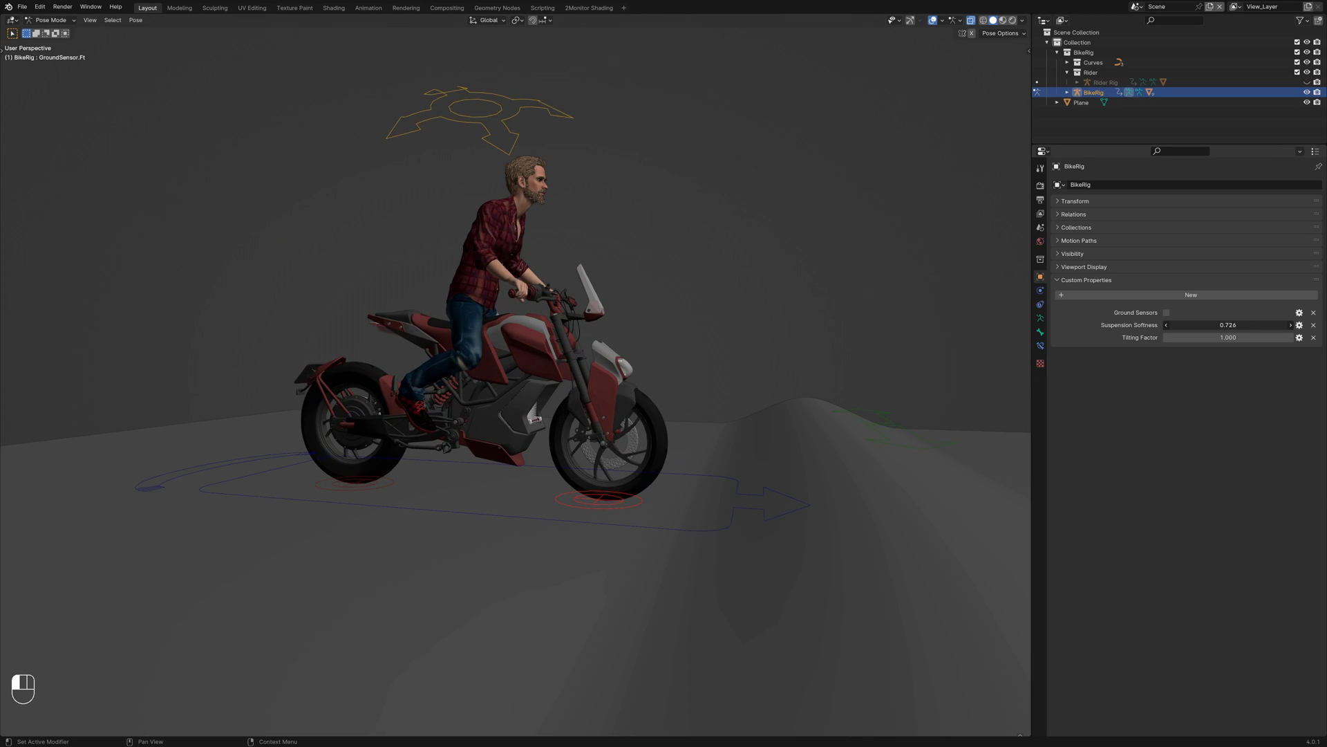
ctrl+middle_drag(483, 553, 487, 438)
key(g)
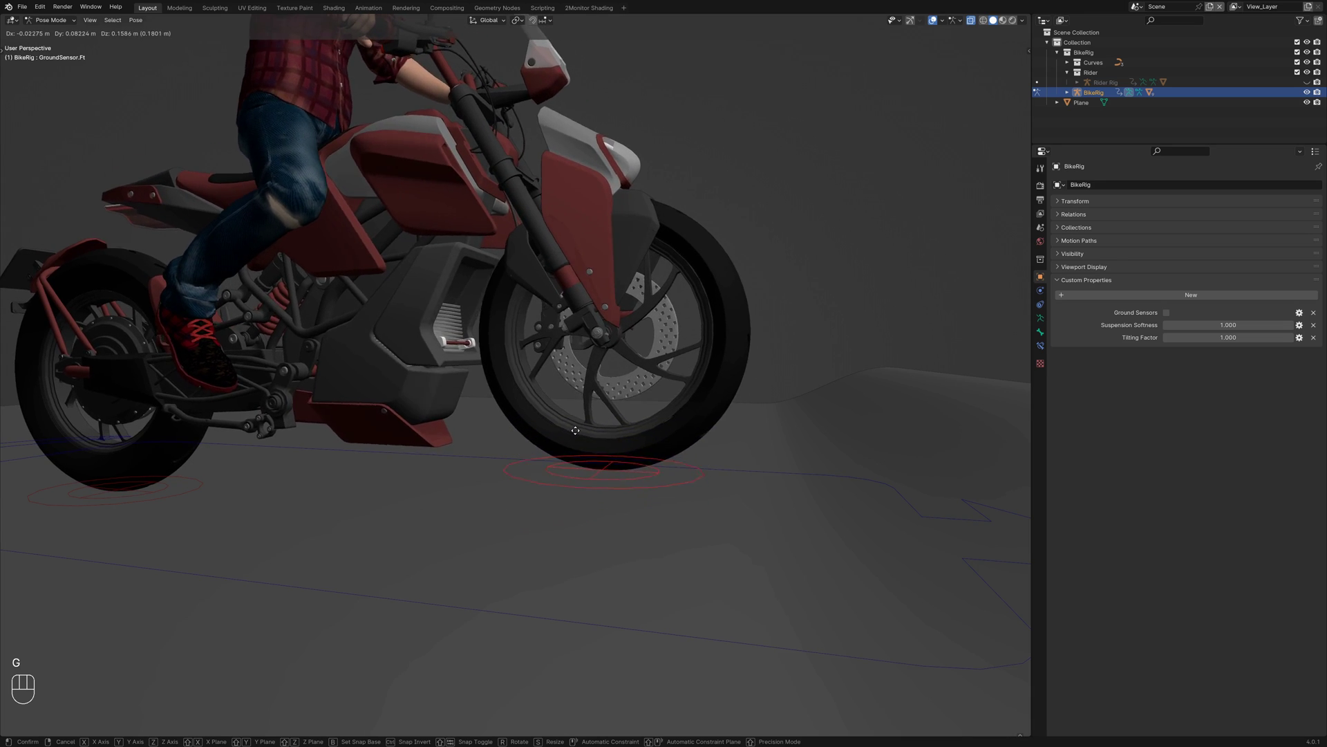
key(Escape)
click(1198, 325)
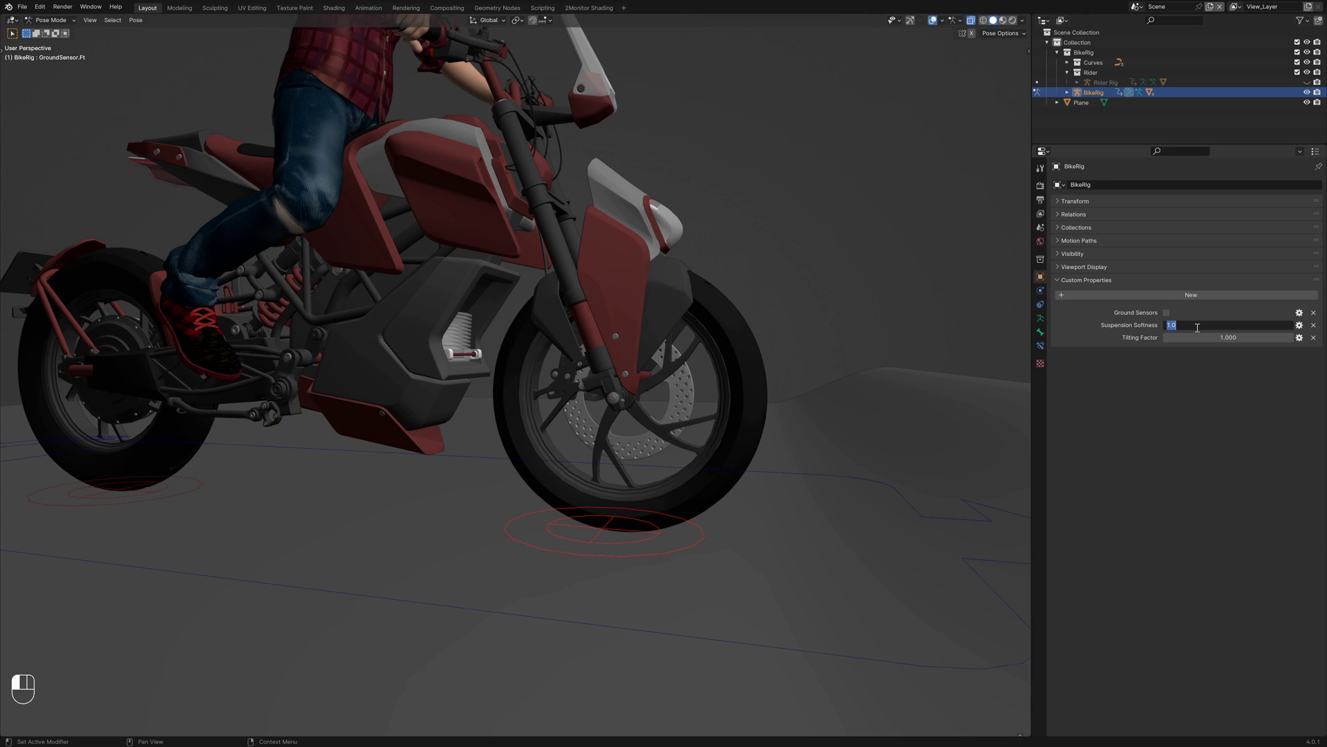
text(0)
key(Return)
key(g)
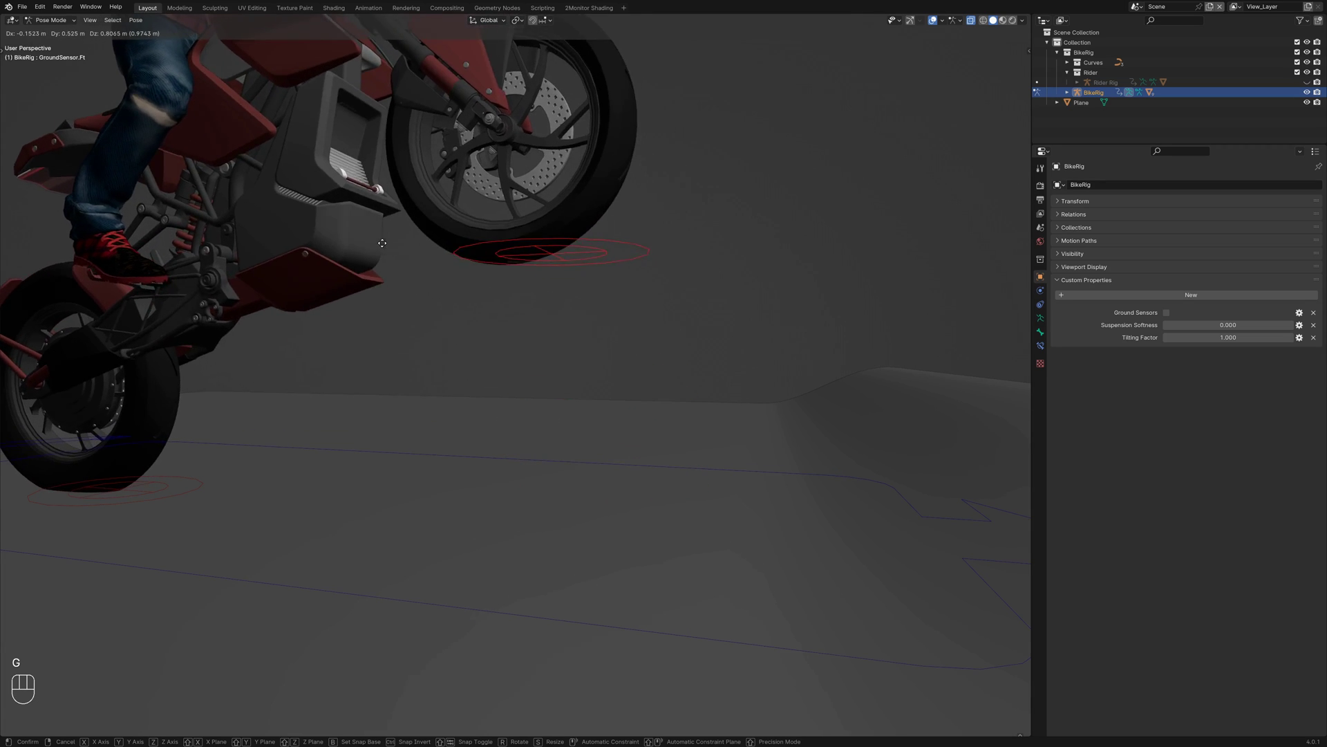
right_click(533, 504)
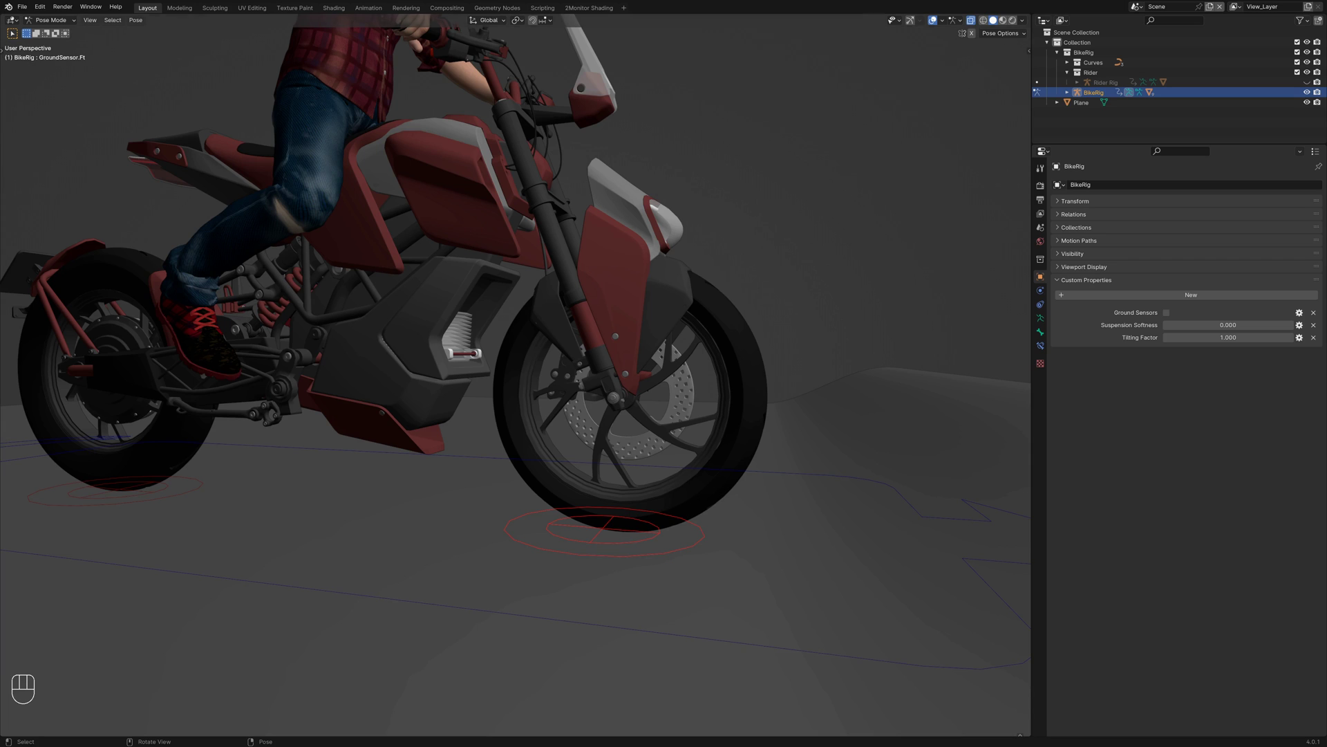
scroll(415, 309, down, 4)
middle_drag(639, 349, 414, 383)
scroll(414, 382, up, 2)
shift+middle_drag(508, 353, 499, 387)
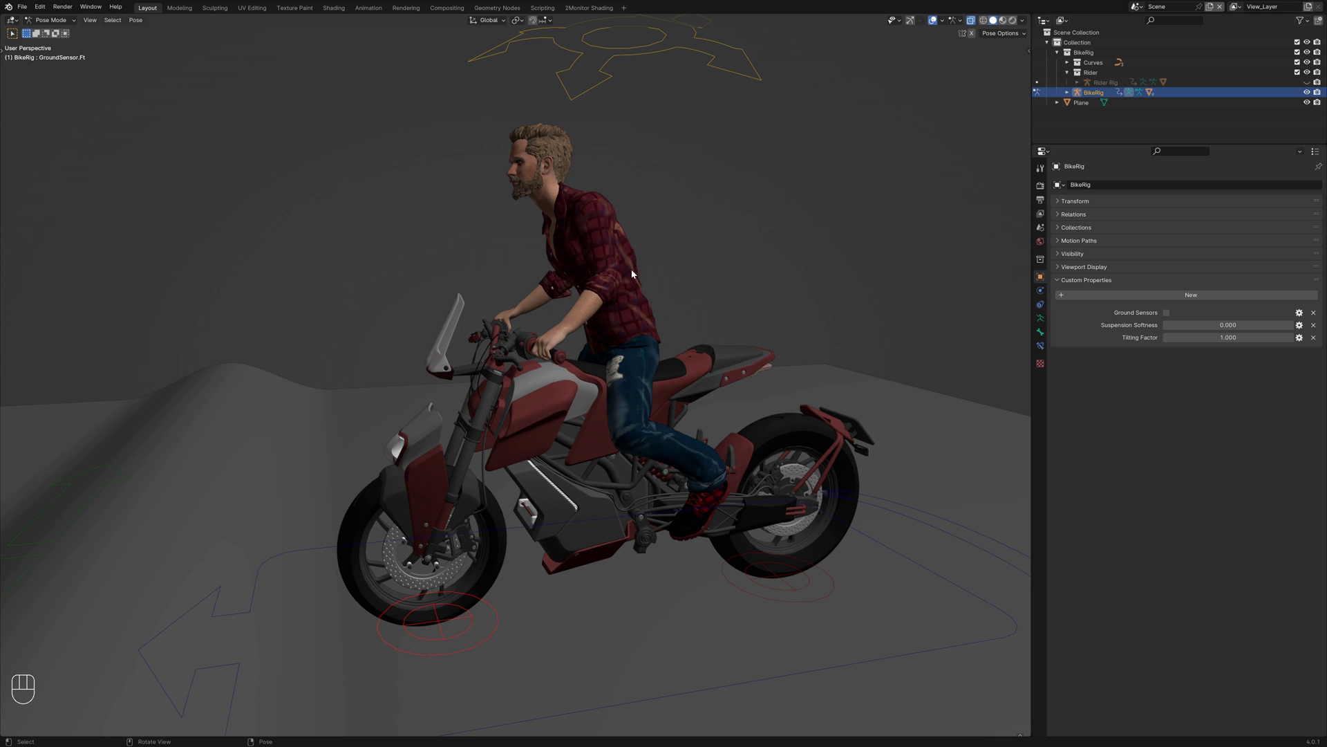
scroll(325, 447, down, 2)
key(g)
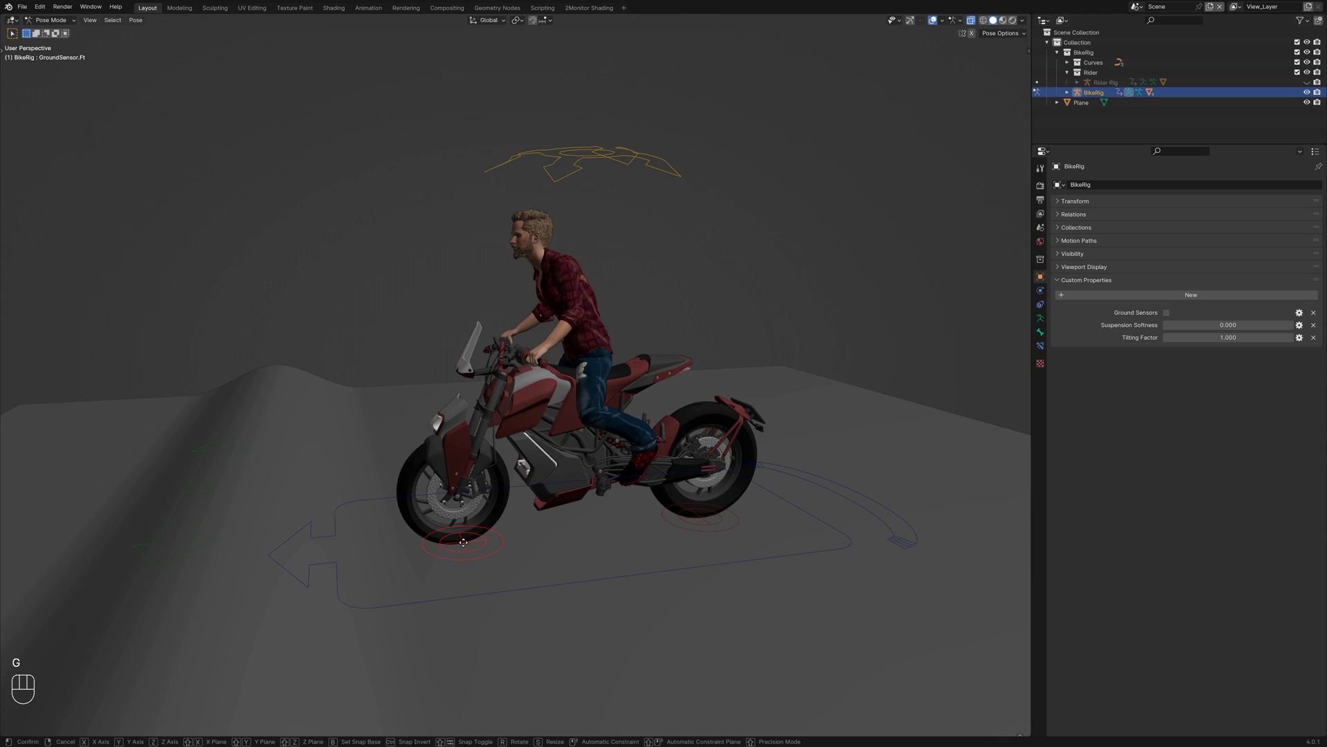
right_click(510, 344)
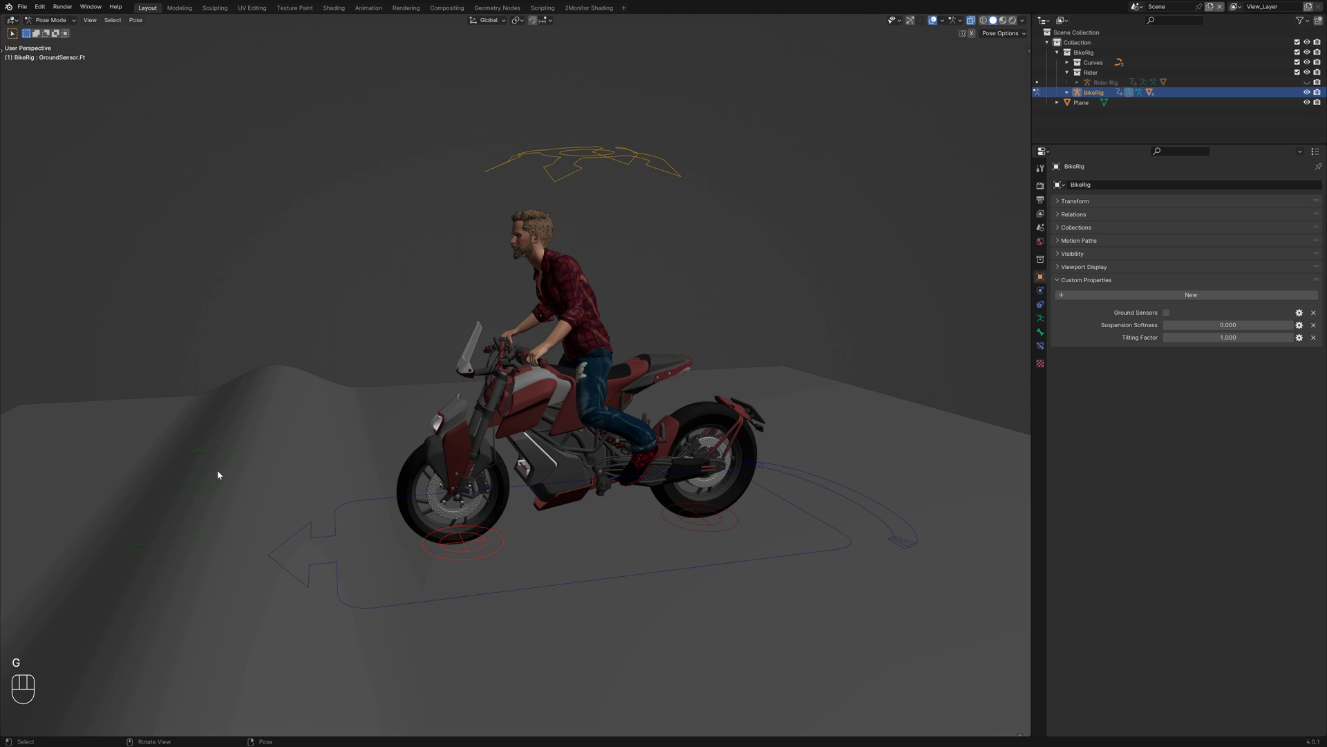
click(191, 483)
middle_drag(191, 483, 633, 484)
key(g)
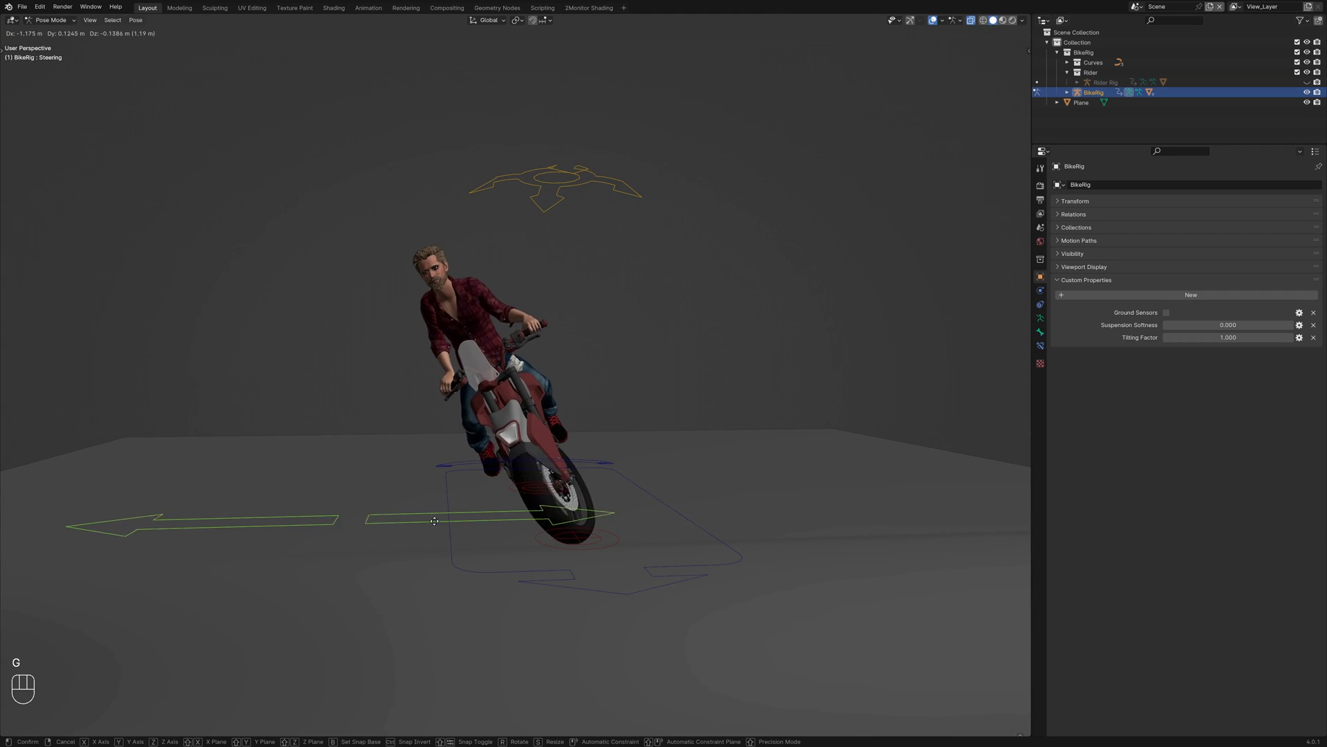
right_click(827, 507)
middle_drag(828, 507, 633, 515)
scroll(691, 475, up, 2)
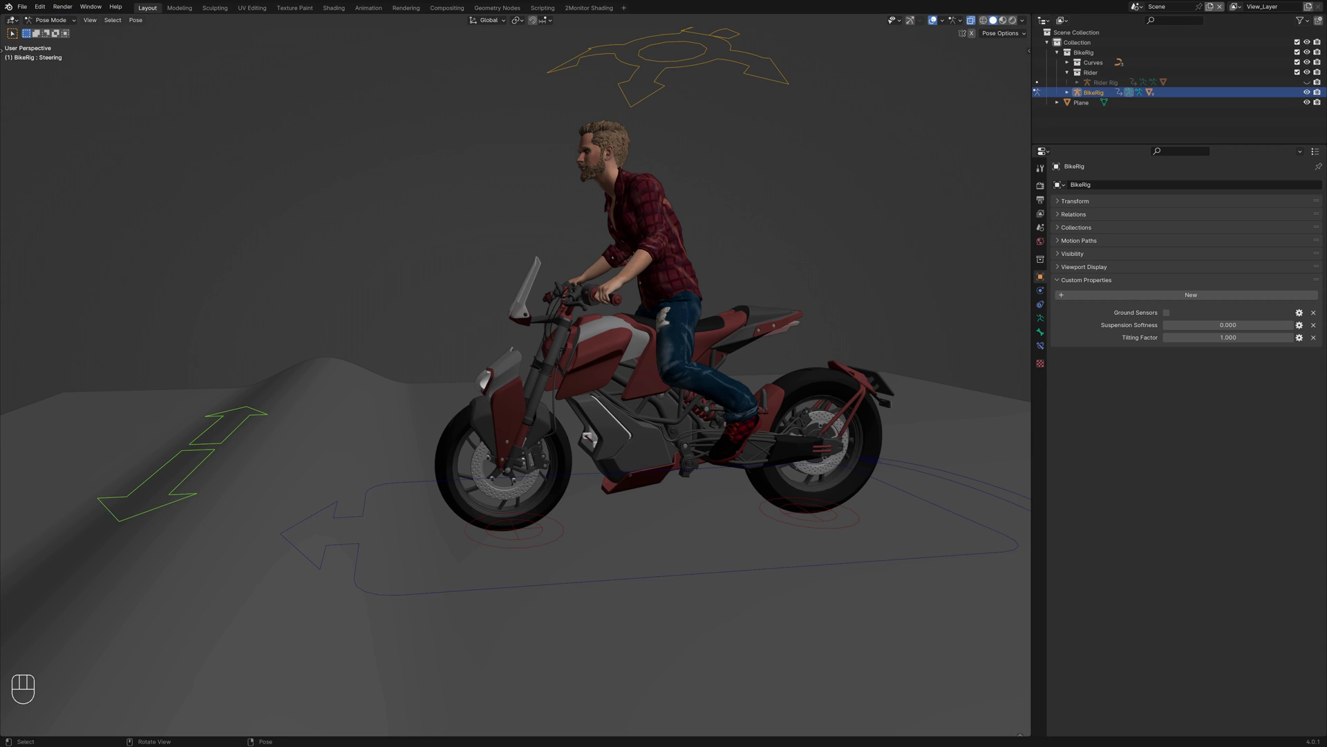
Open the motorbike model from recent files with Don't Save, then box-select the thank-you text.
click(22, 7)
mouse_move(38, 41)
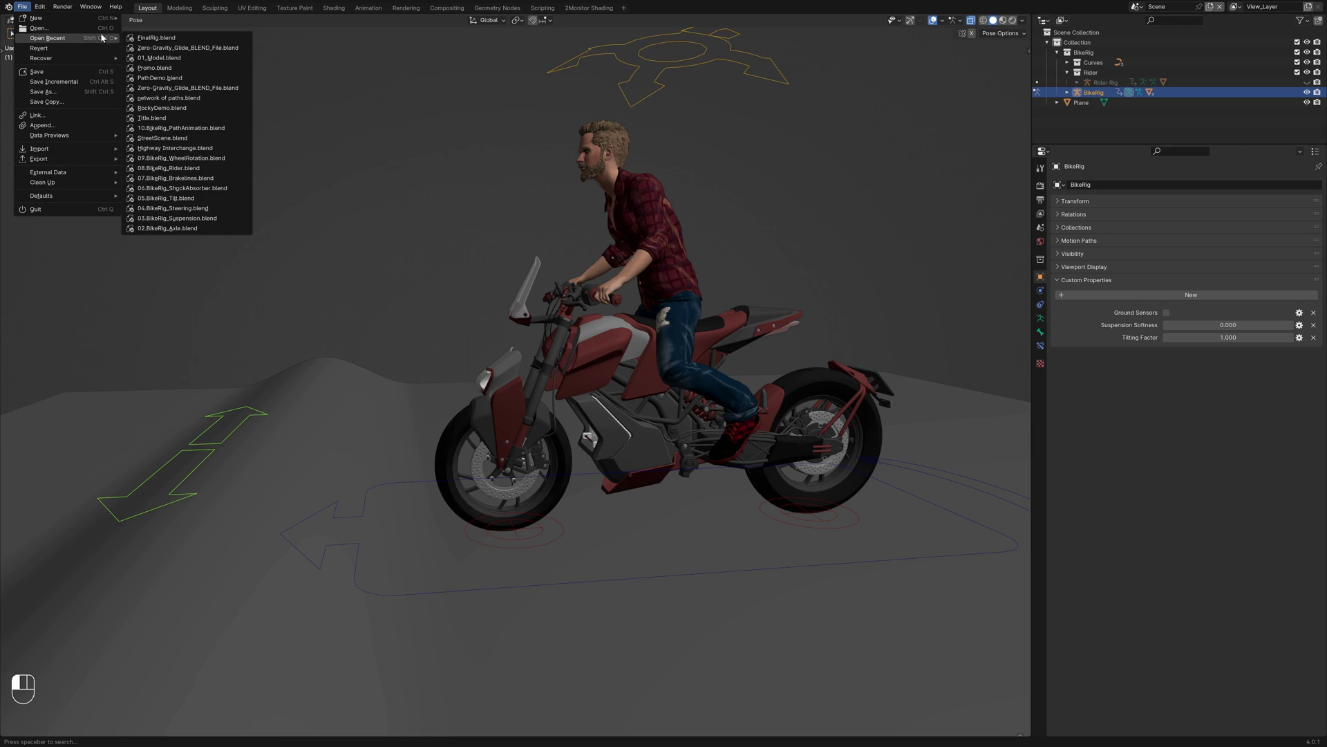
click(178, 48)
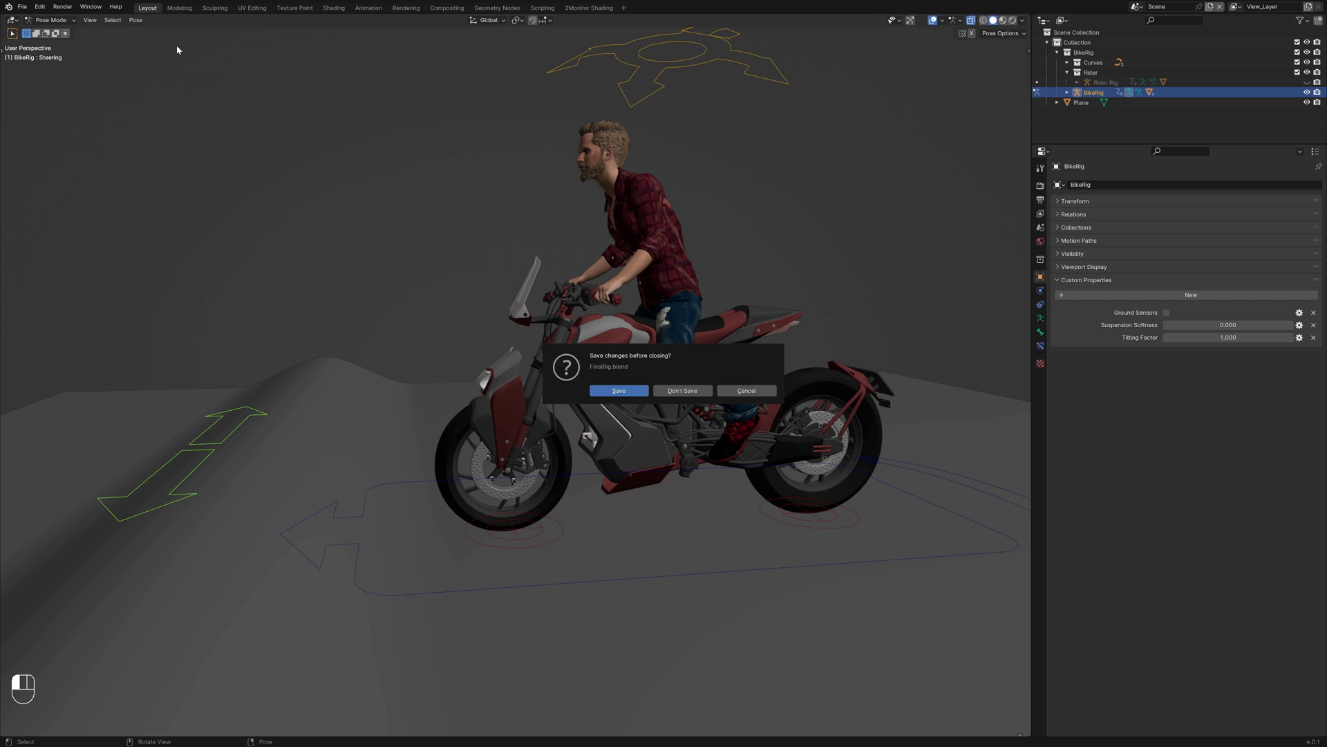
click(679, 387)
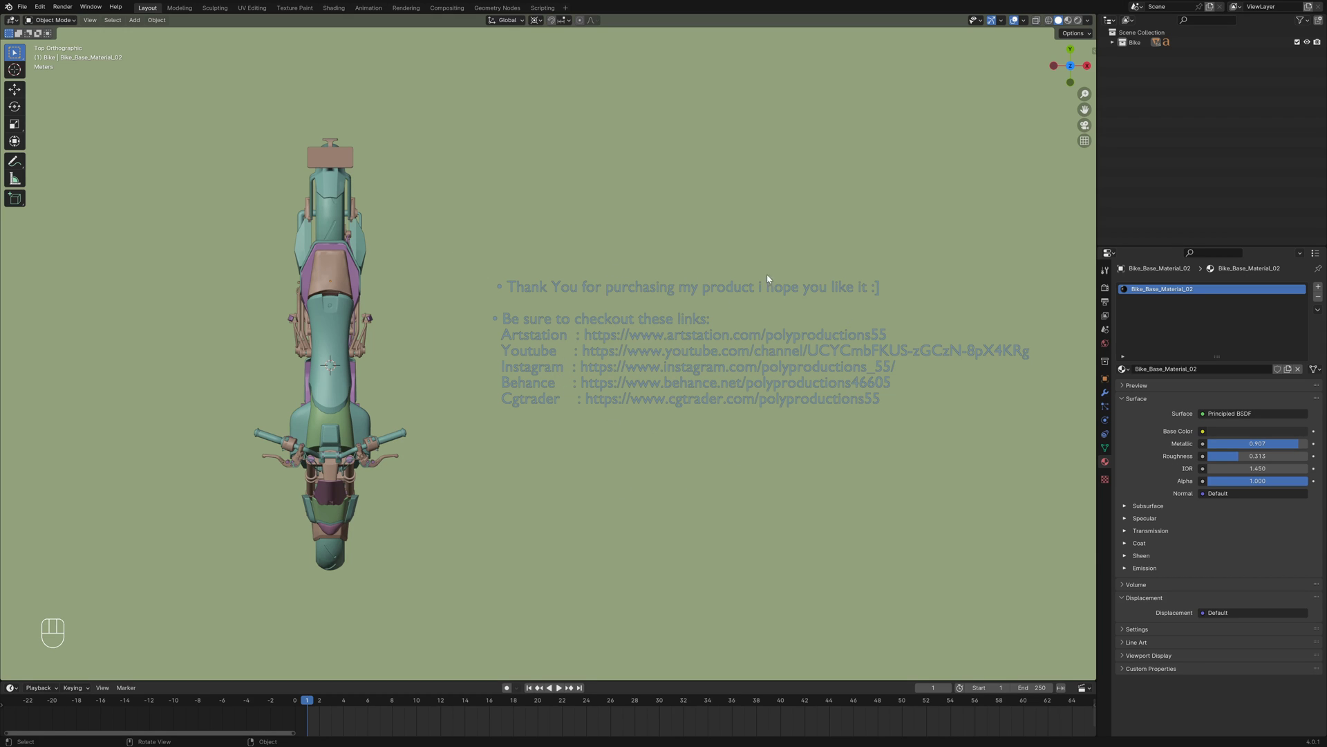
drag(469, 242, 802, 470)
drag(961, 524, 962, 525)
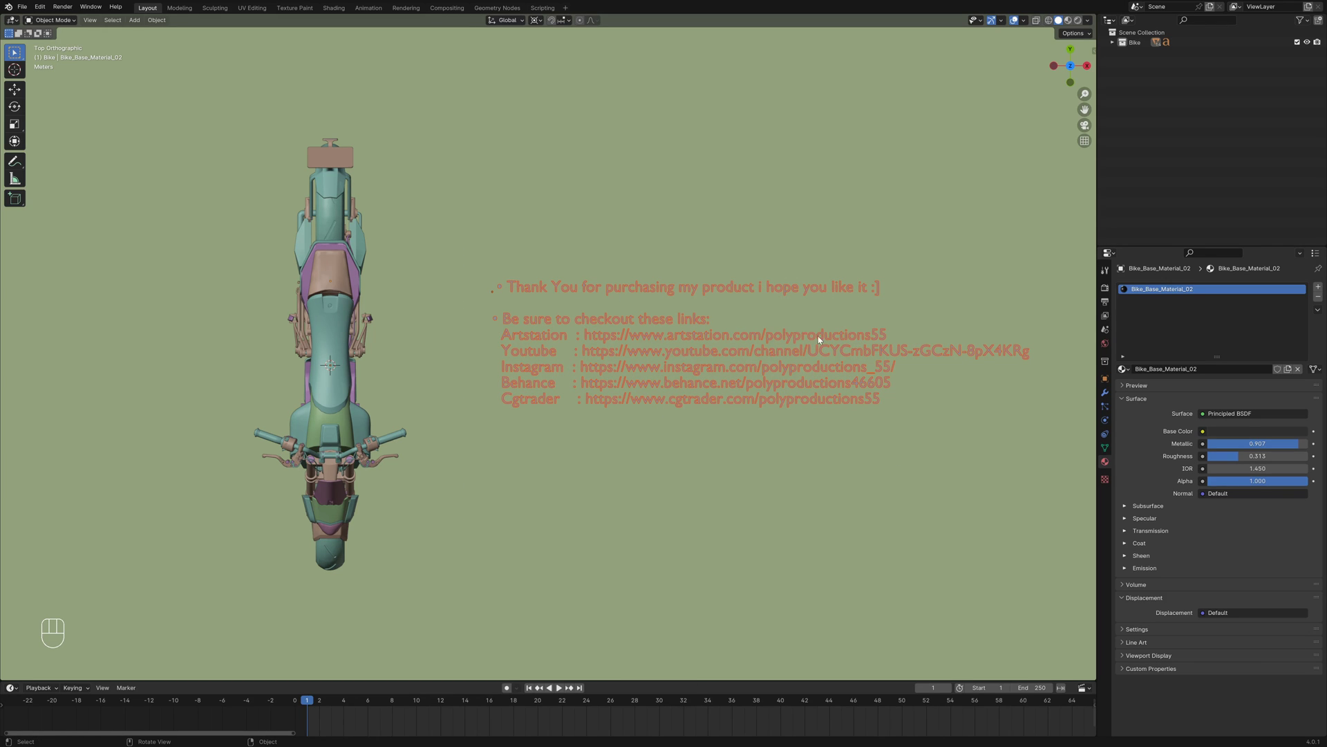
key(x)
click(572, 358)
middle_drag(554, 415, 457, 356)
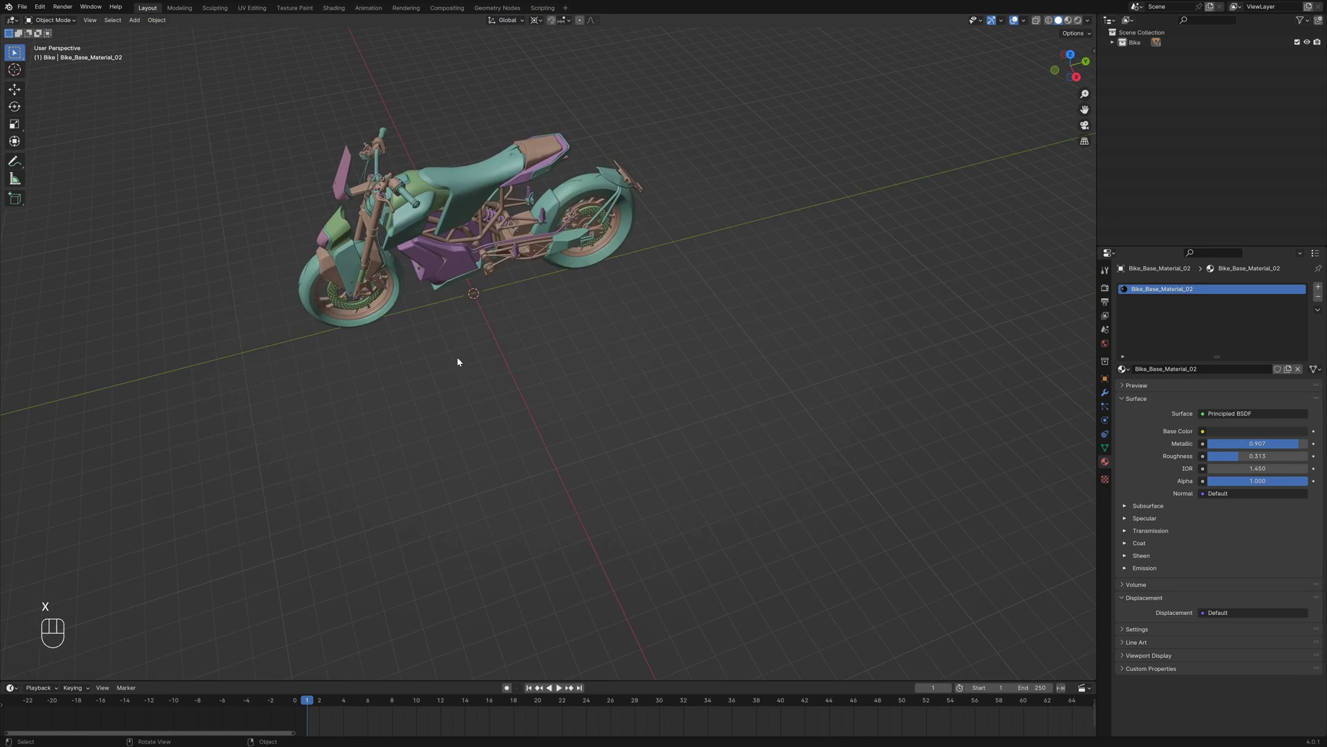
click(450, 271)
key(KP_Decimal)
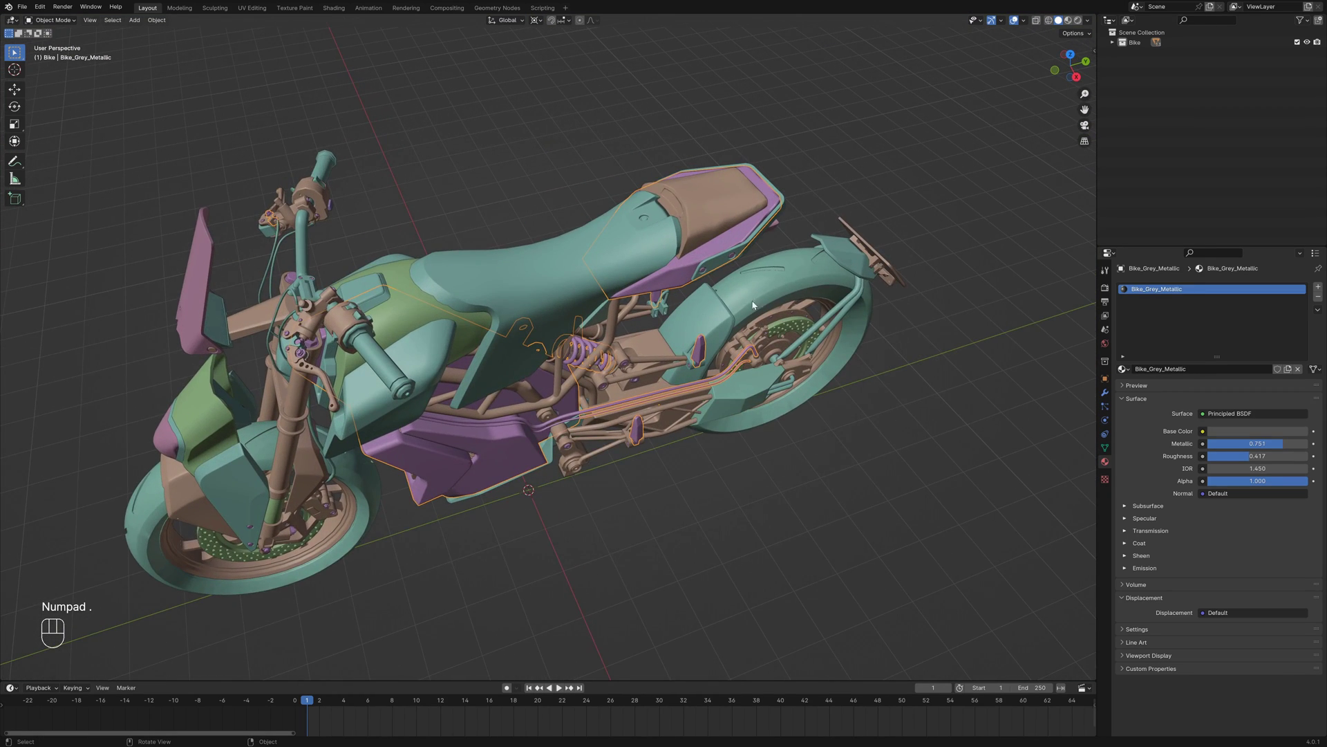
click(1112, 43)
middle_drag(678, 443, 708, 366)
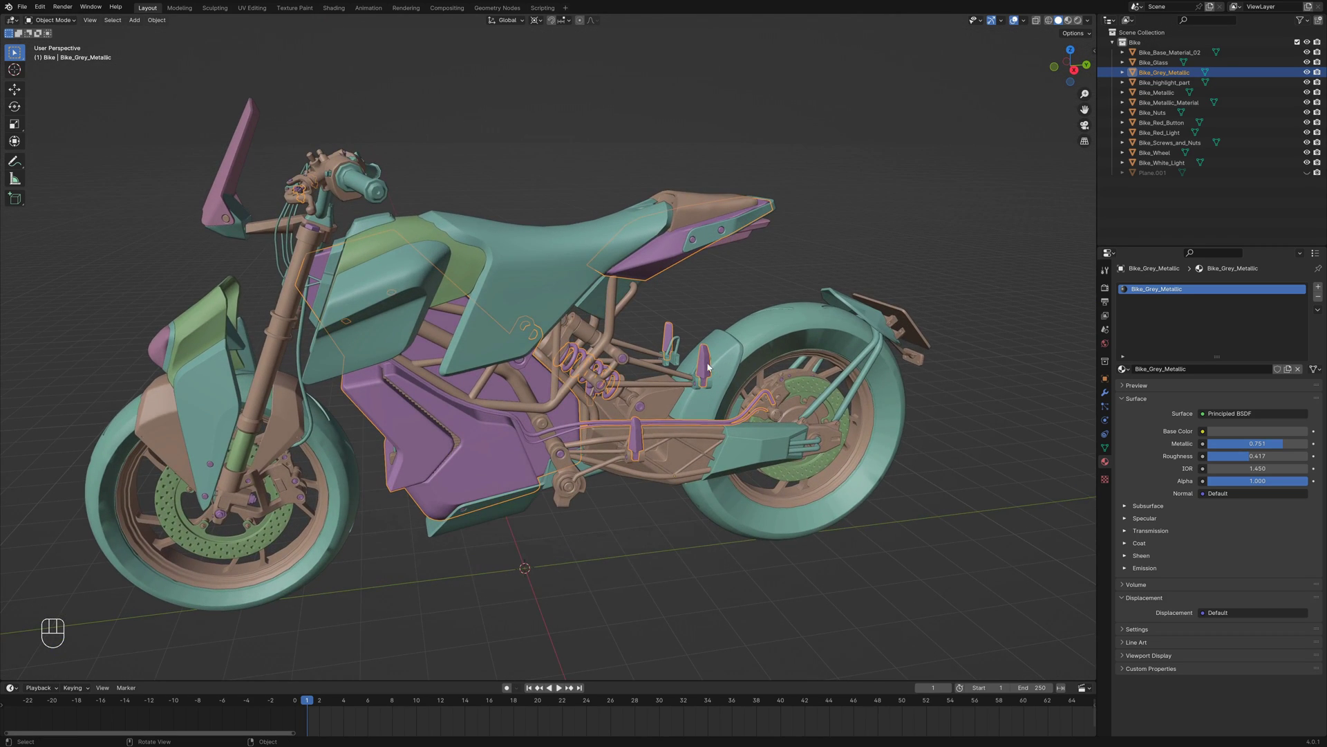
click(539, 293)
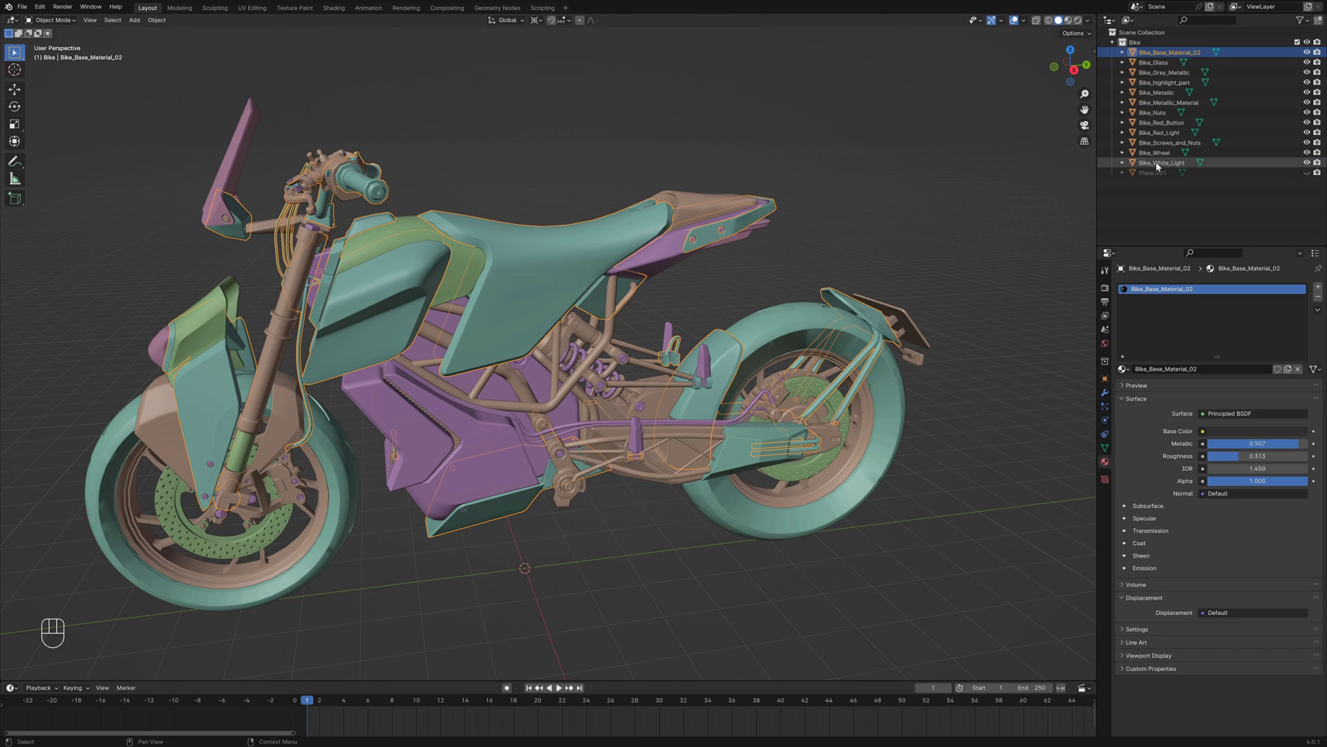
click(401, 242)
middle_drag(401, 242, 472, 351)
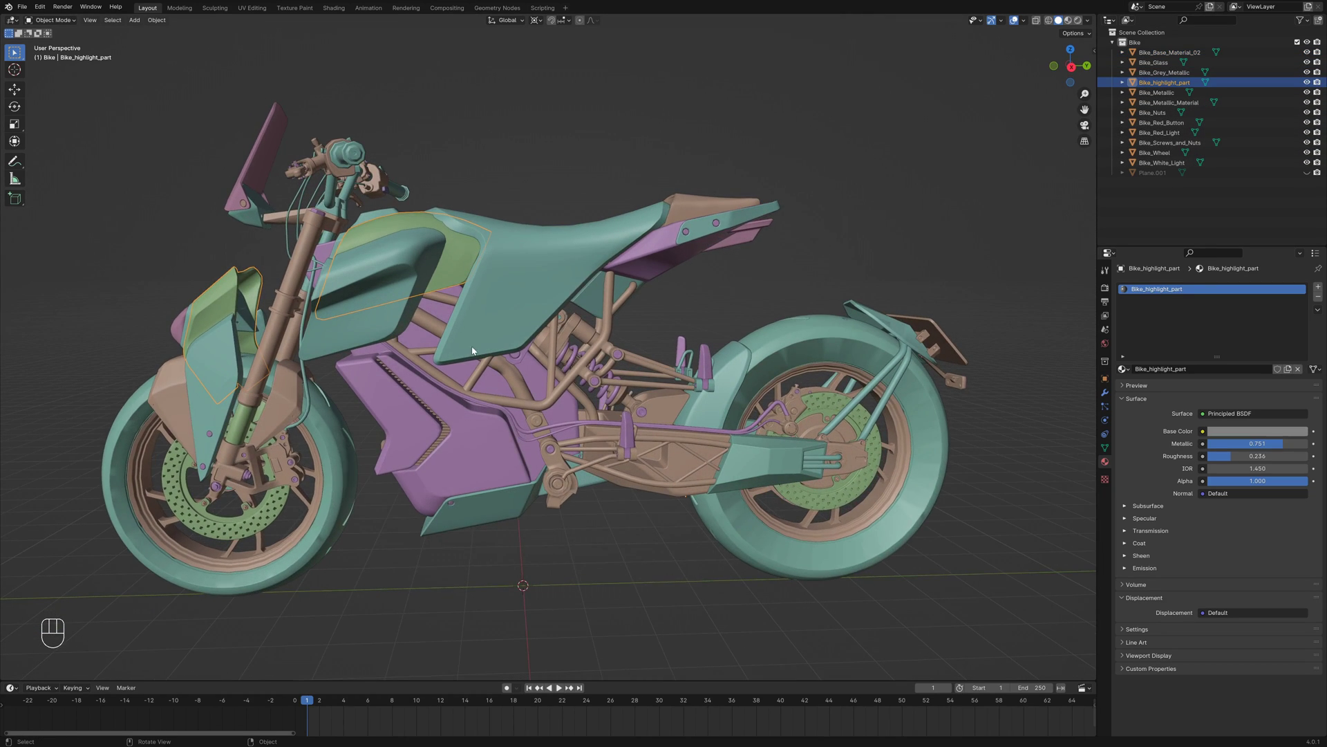
scroll(519, 380, up, 3)
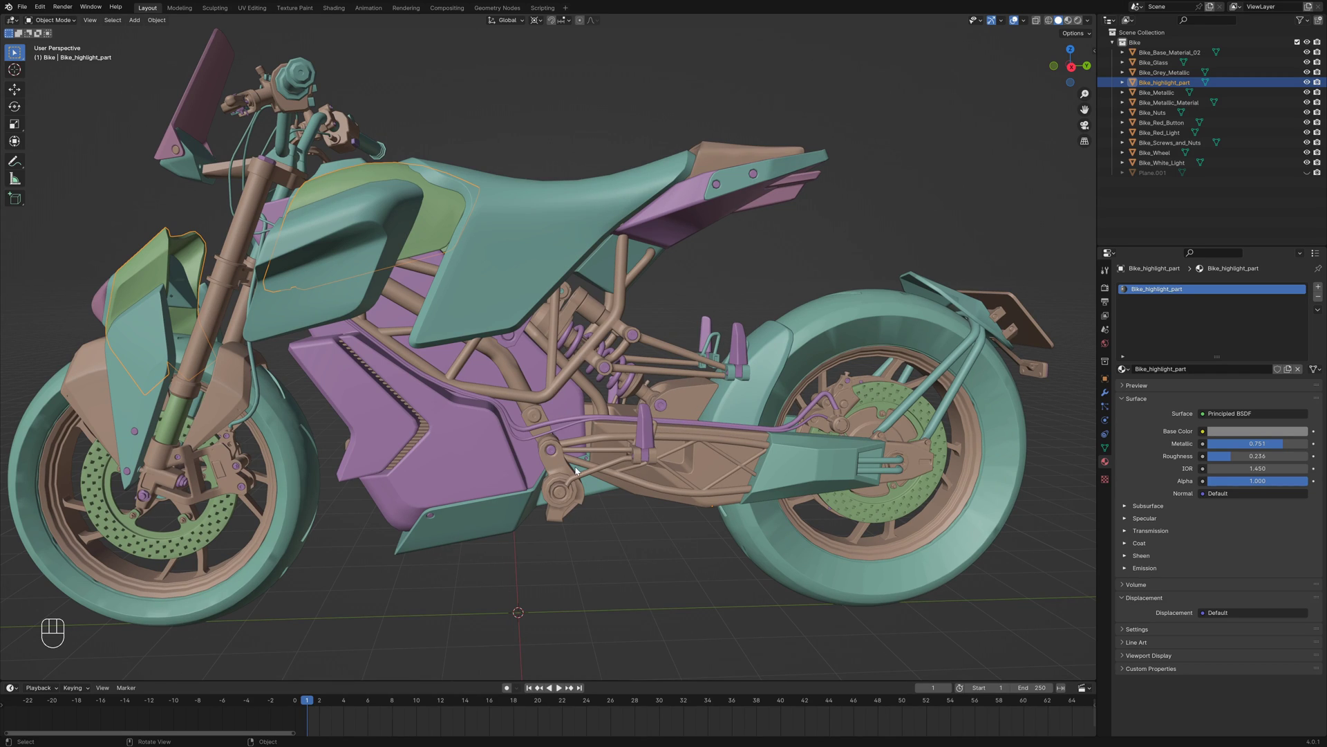
Join all bike parts with Ctrl+J, deselect in Edit Mode, show Object Data, then undo.
key(a)
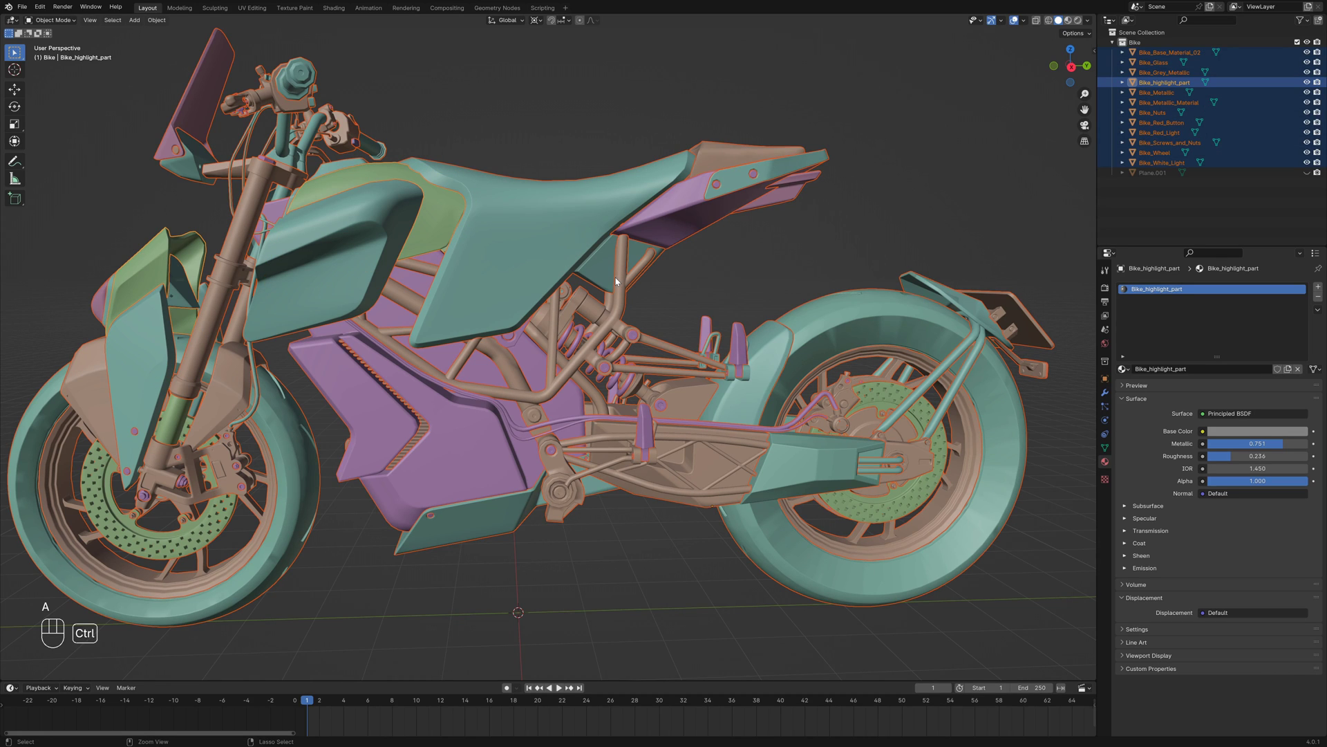
key(ctrl+j)
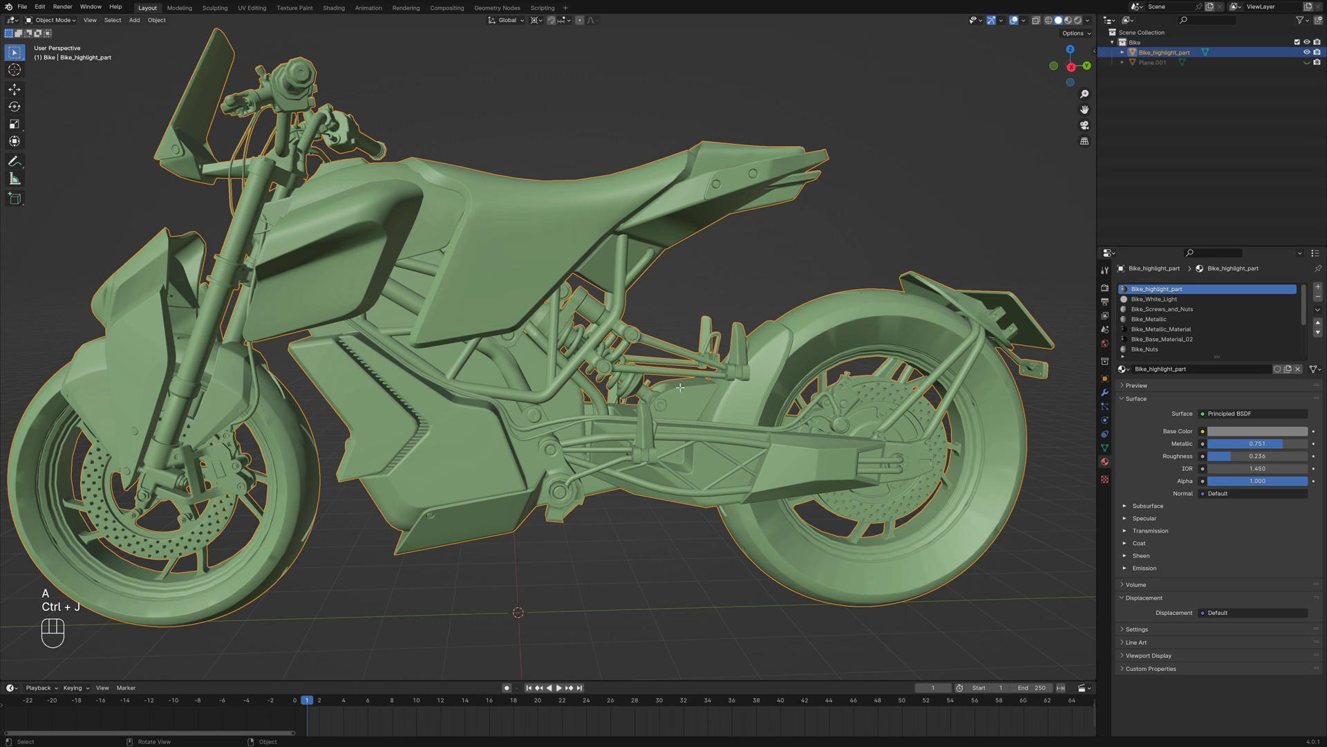
key(Tab)
scroll(680, 387, up, 3)
key(alt+a)
scroll(554, 348, up, 2)
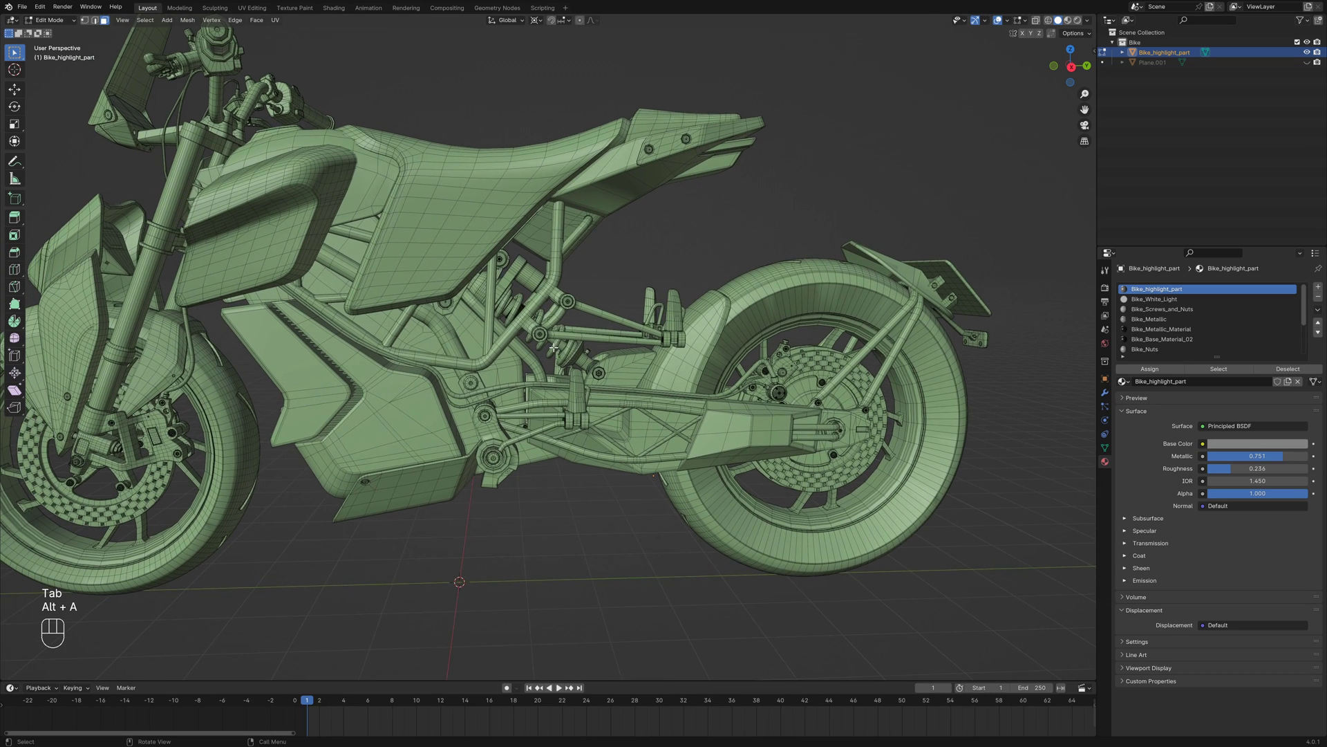
click(1105, 447)
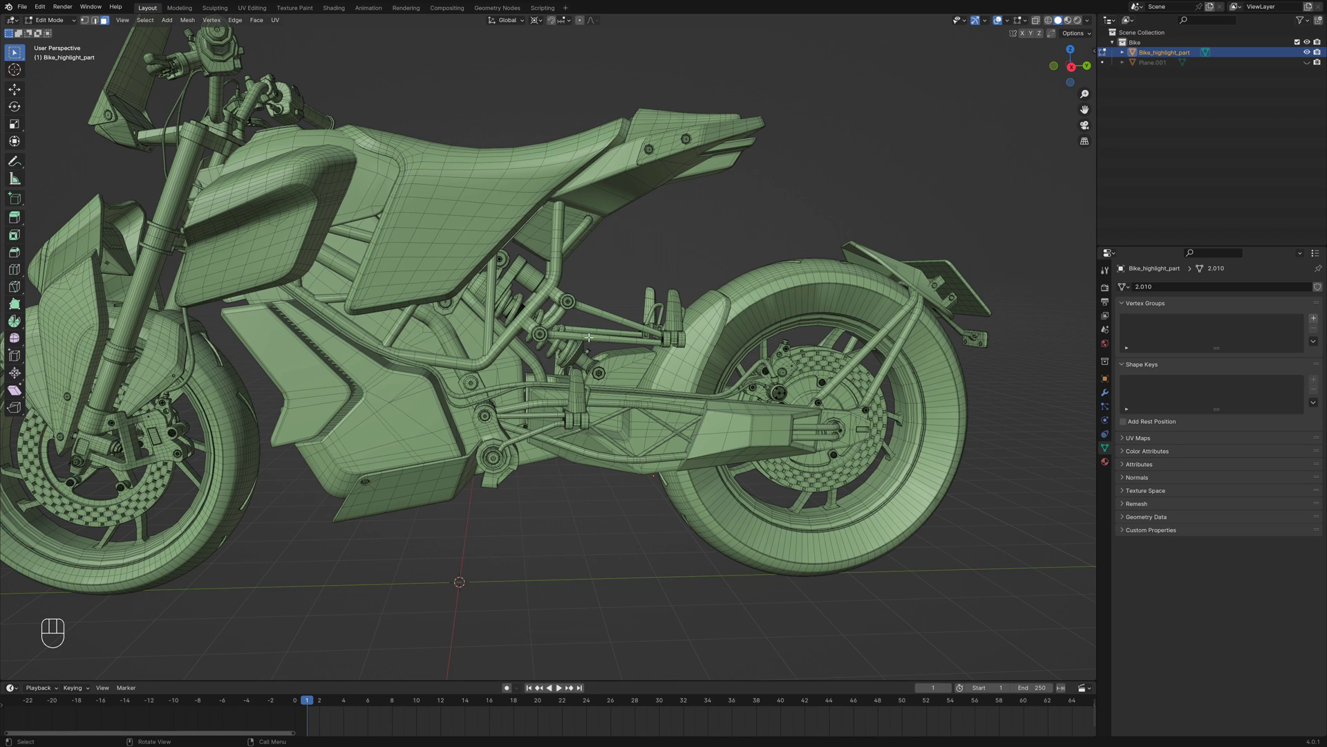
key(ctrl+z)
key(ctrl+z)
key(ctrl+z)
Separate the rear tyre geometry from Bike_Wheel into Bike_Wheel.001.
key(alt+a)
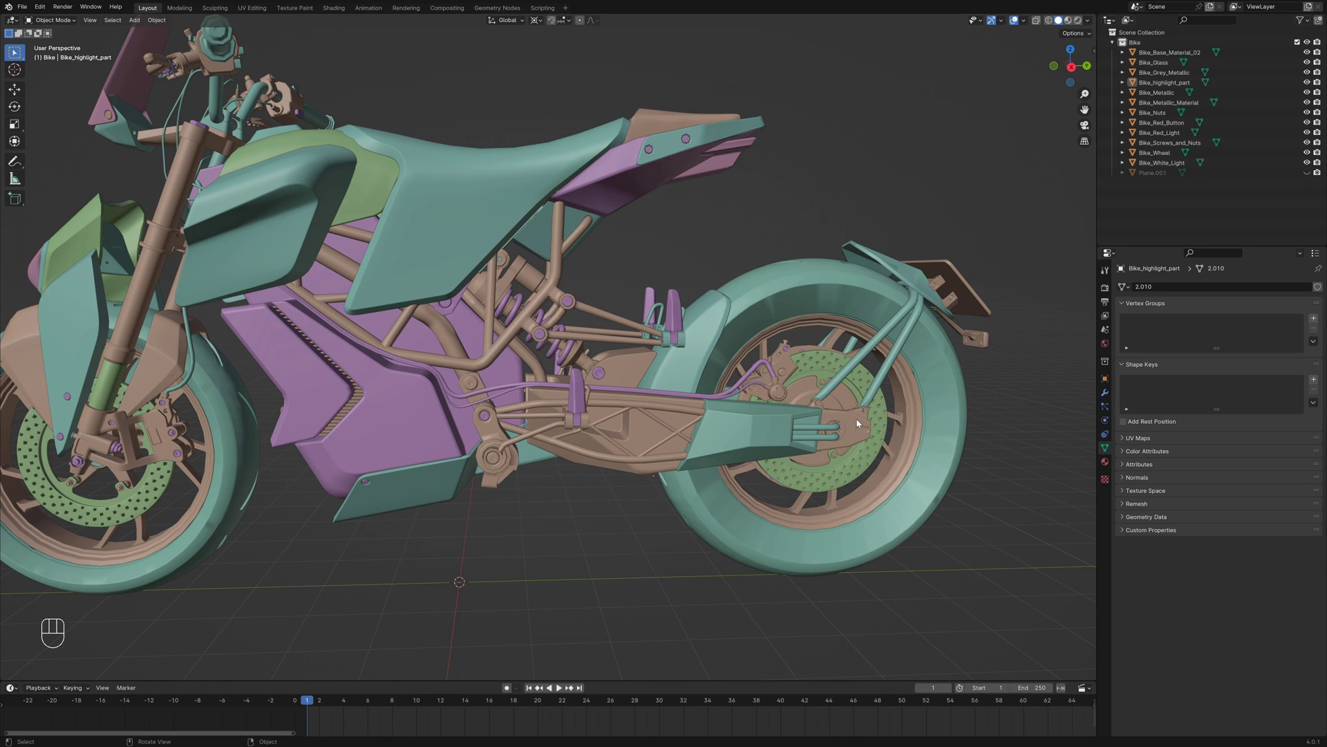
shift+middle_drag(857, 424, 782, 404)
scroll(782, 404, up, 3)
middle_drag(873, 394, 815, 407)
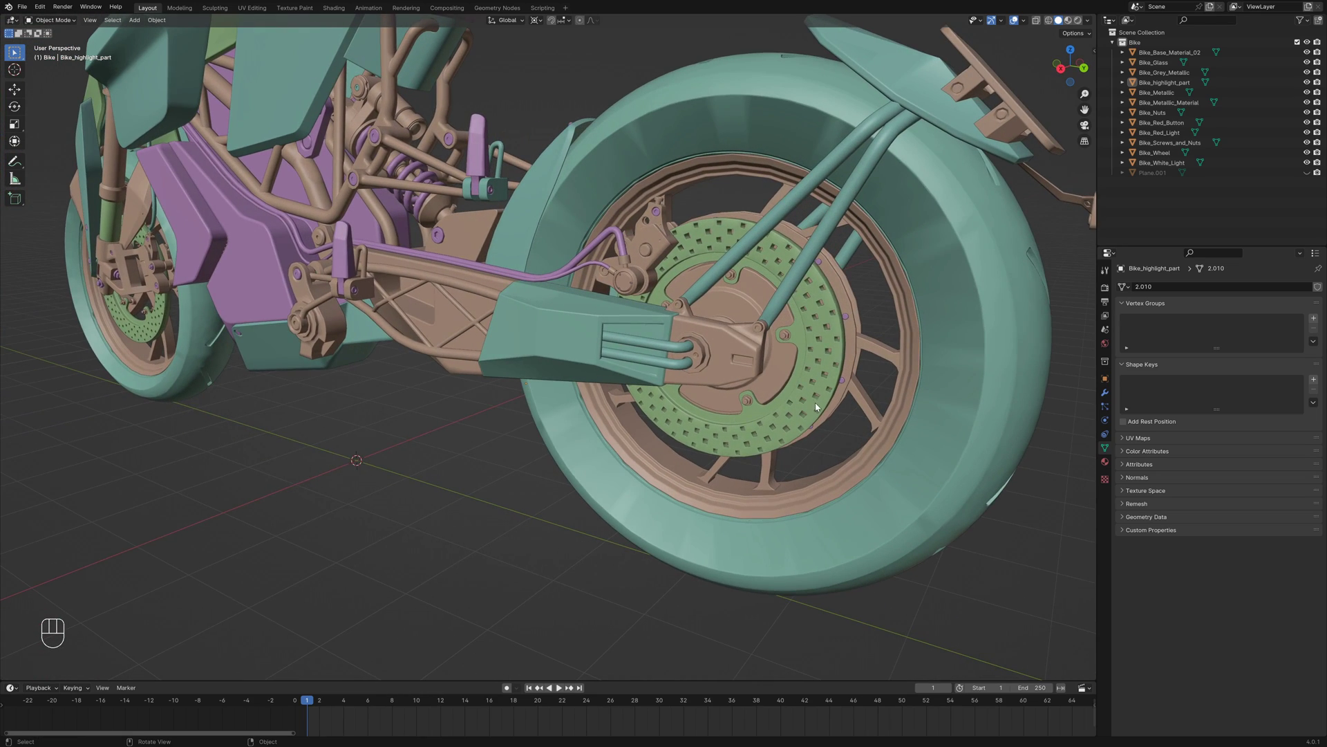
click(973, 385)
scroll(862, 377, down, 5)
key(Tab)
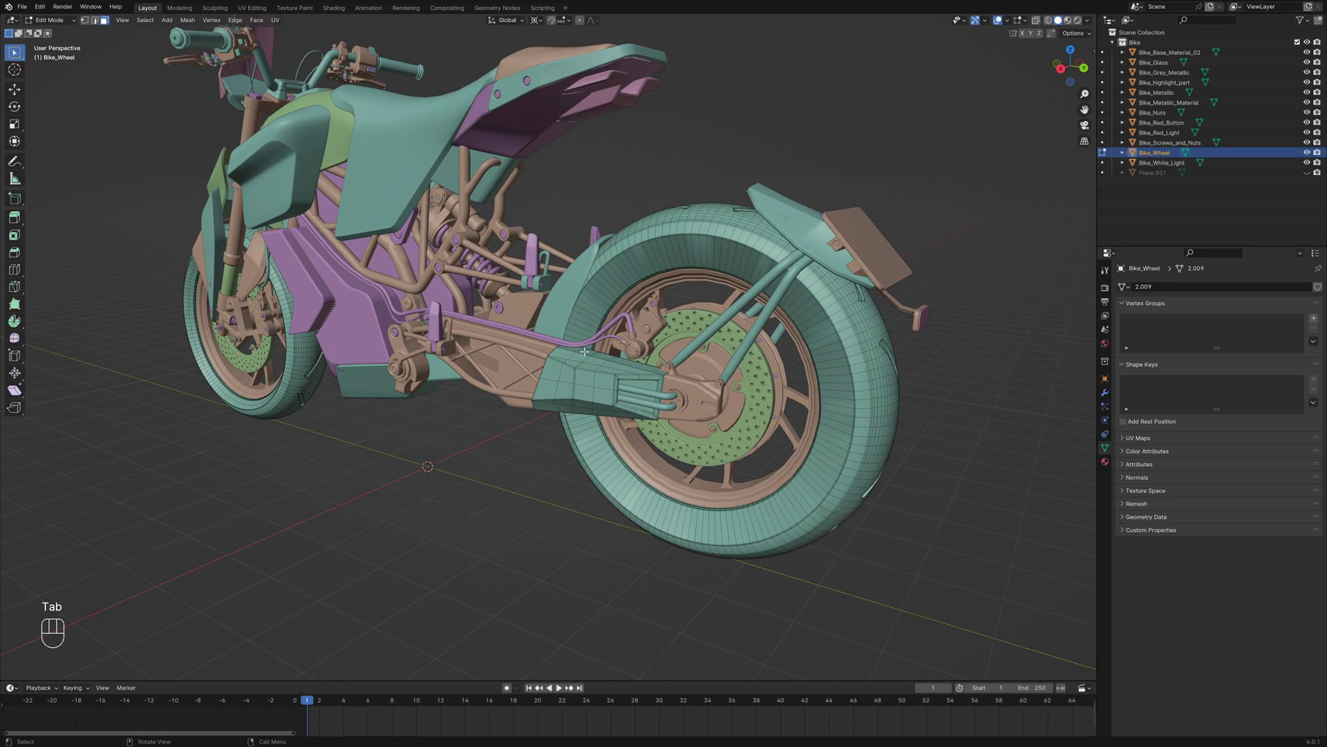
key(shift+z)
drag(472, 153, 967, 644)
key(p)
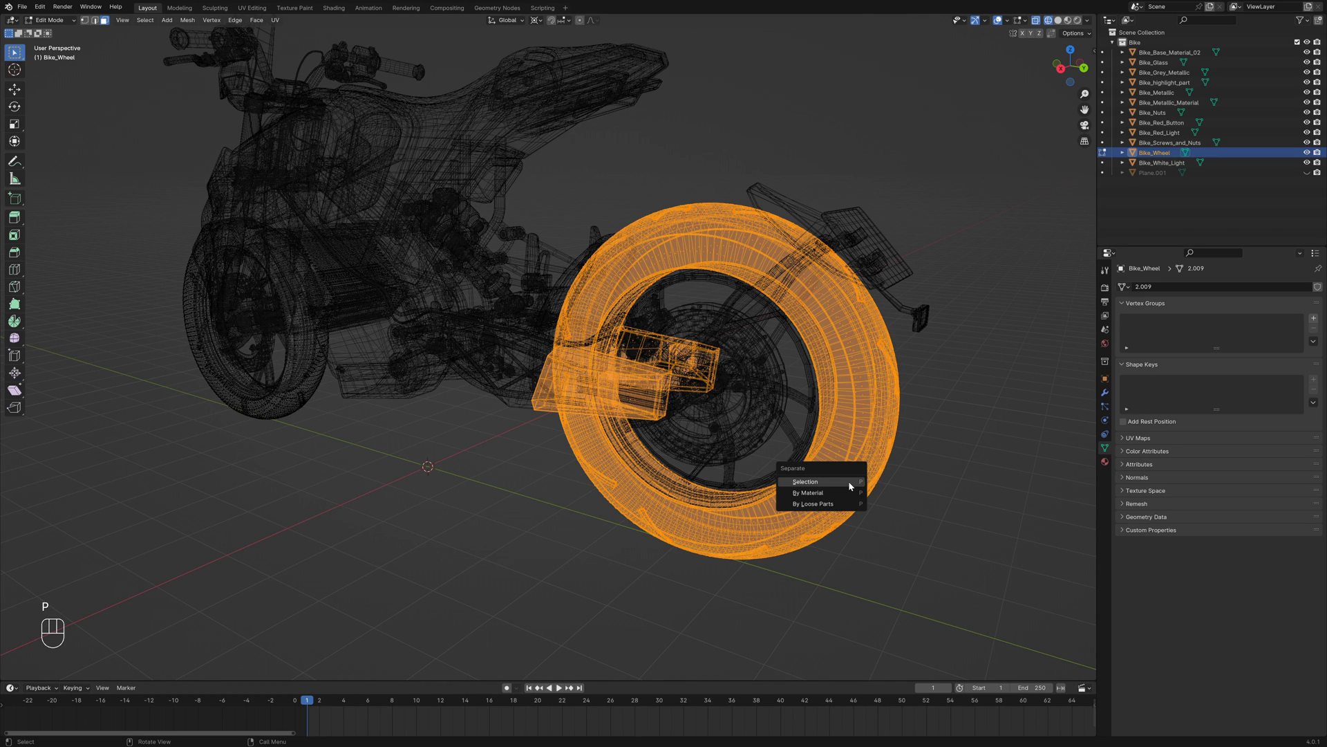
click(849, 482)
key(Tab)
In local view, split the two blocks off Bike_Wheel.001 into Bike_Wheel.002.
click(850, 492)
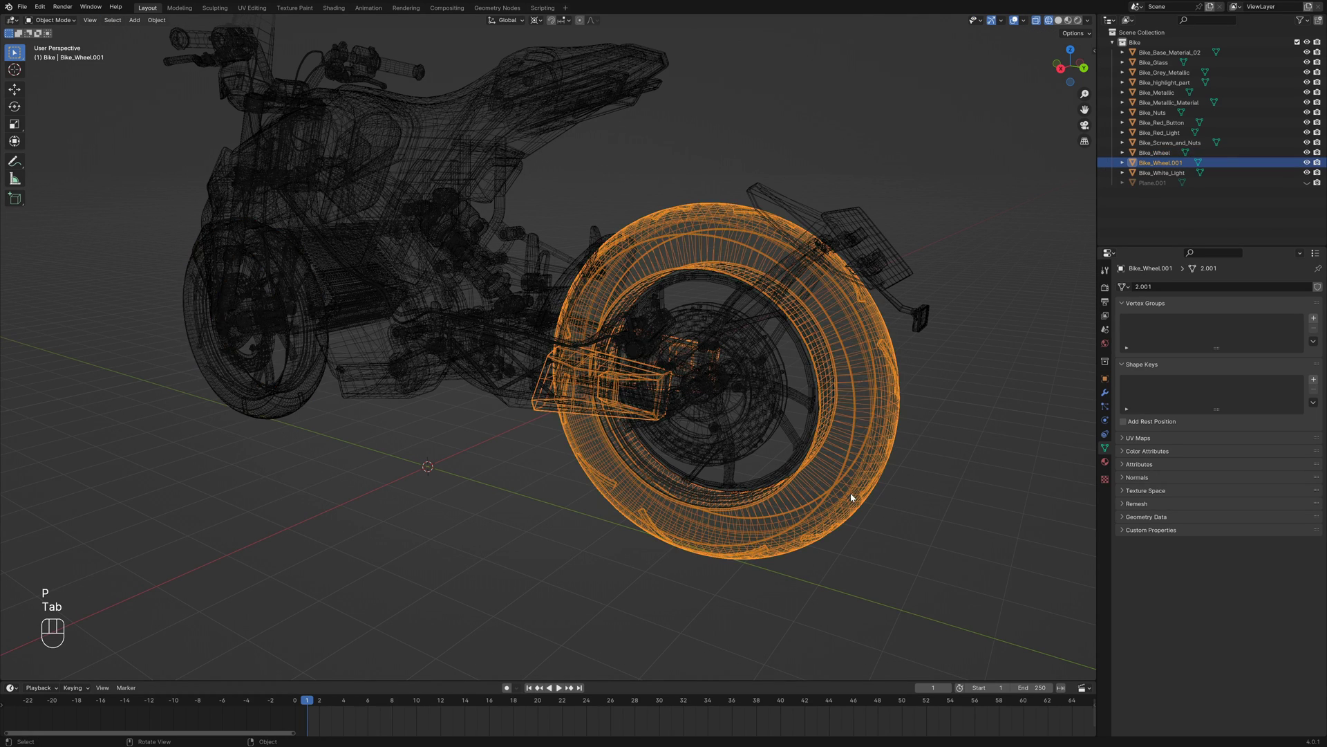
key(shift+z)
key(KP_Divide)
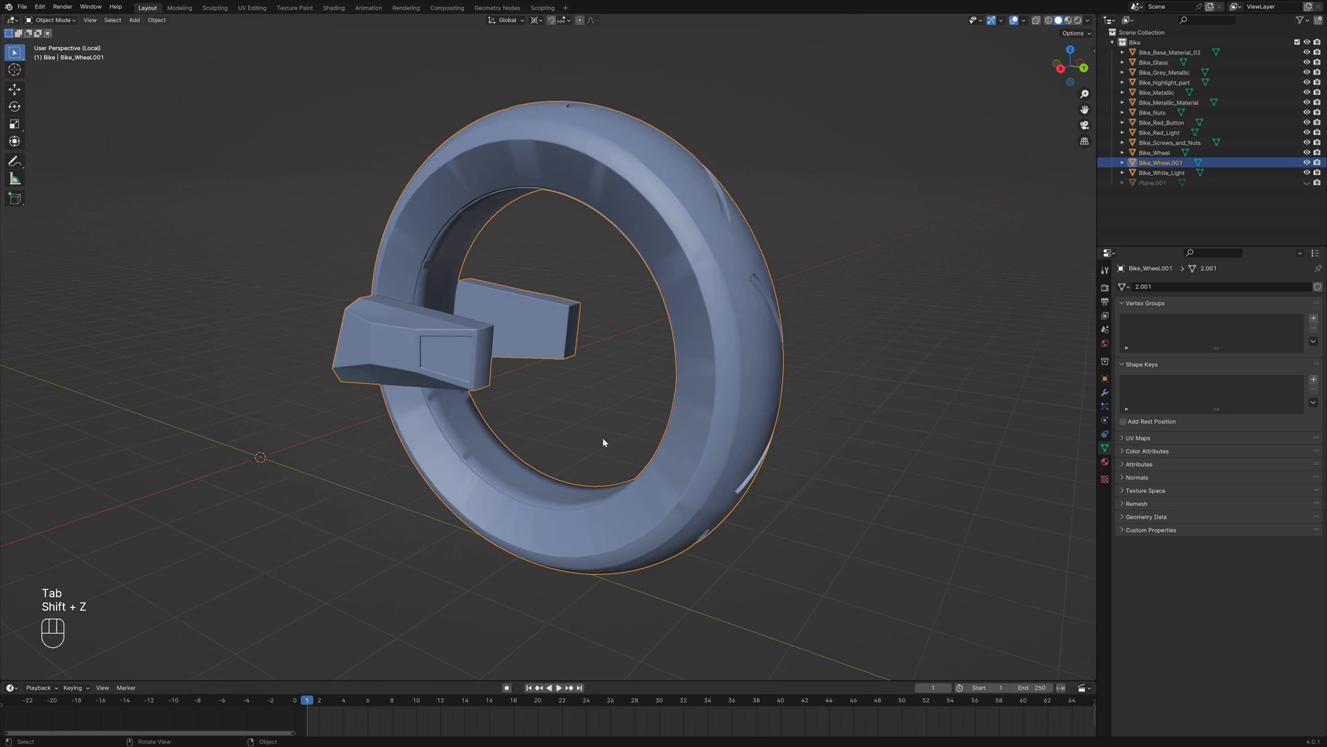
key(Tab)
key(l)
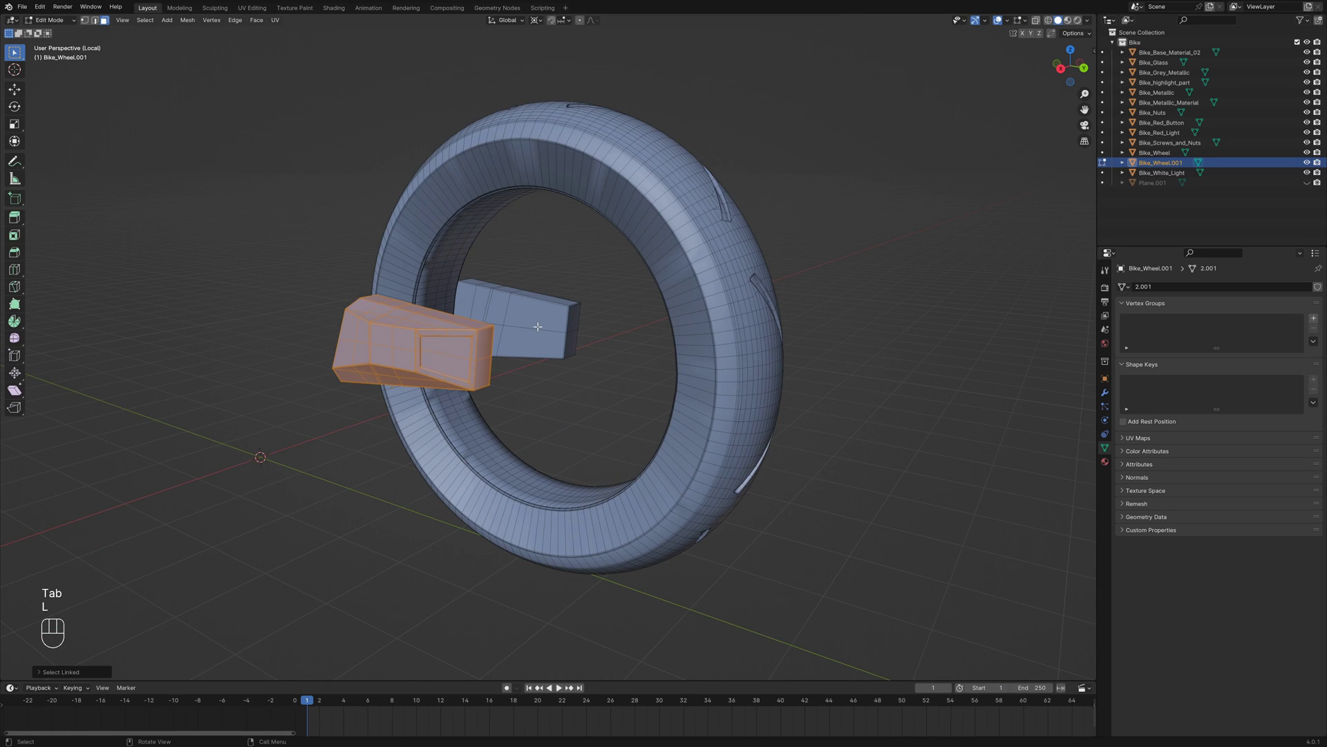
key(l)
middle_drag(538, 327, 509, 358)
key(p)
click(510, 358)
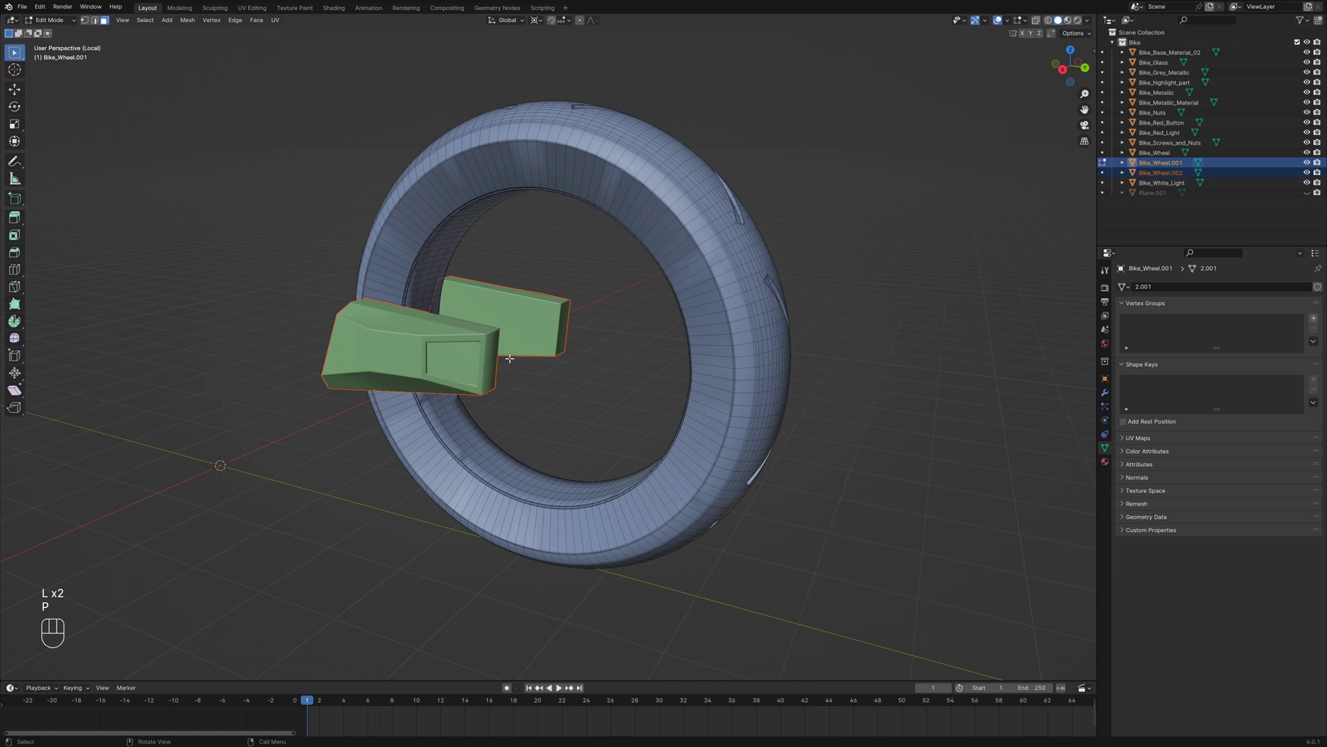
key(Tab)
key(KP_Divide)
key(alt+a)
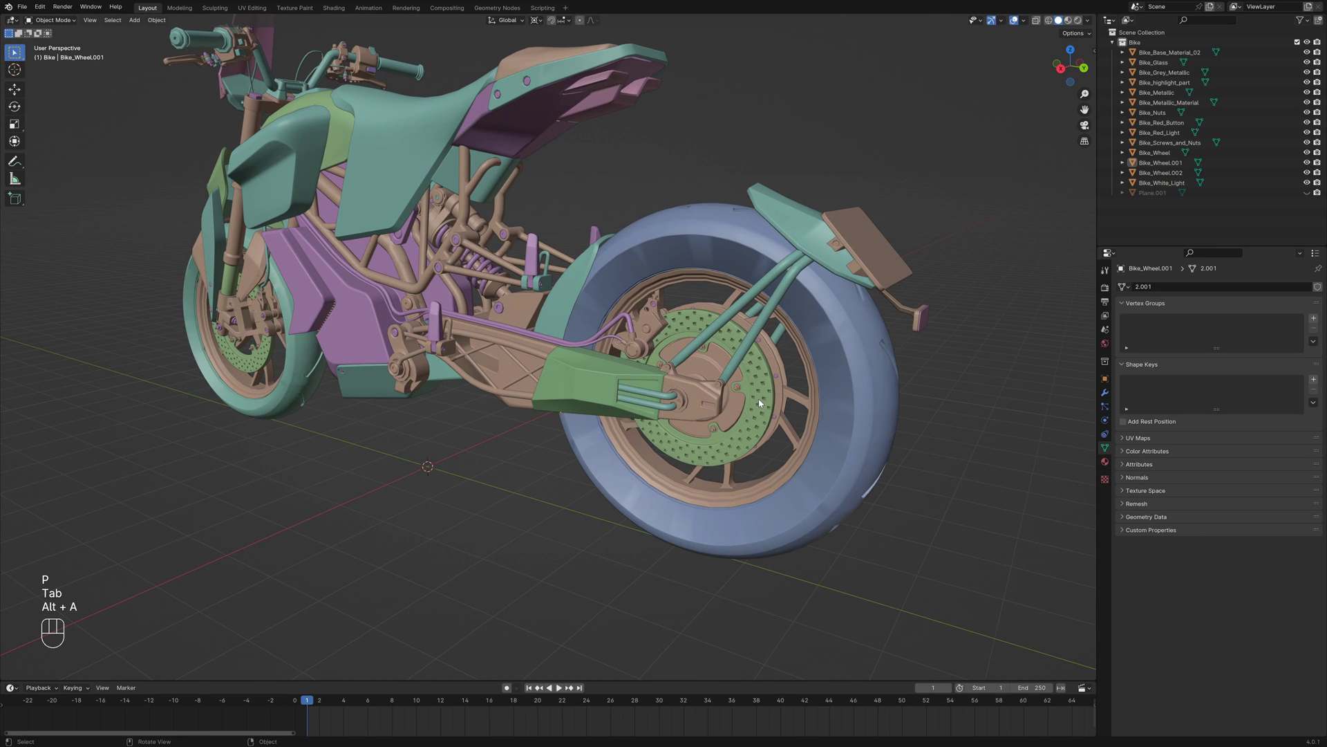
Separate the rear brake disc from Bike_Metallic and join it into Bike_Wheel.001.
click(759, 402)
key(Tab)
key(shift+z)
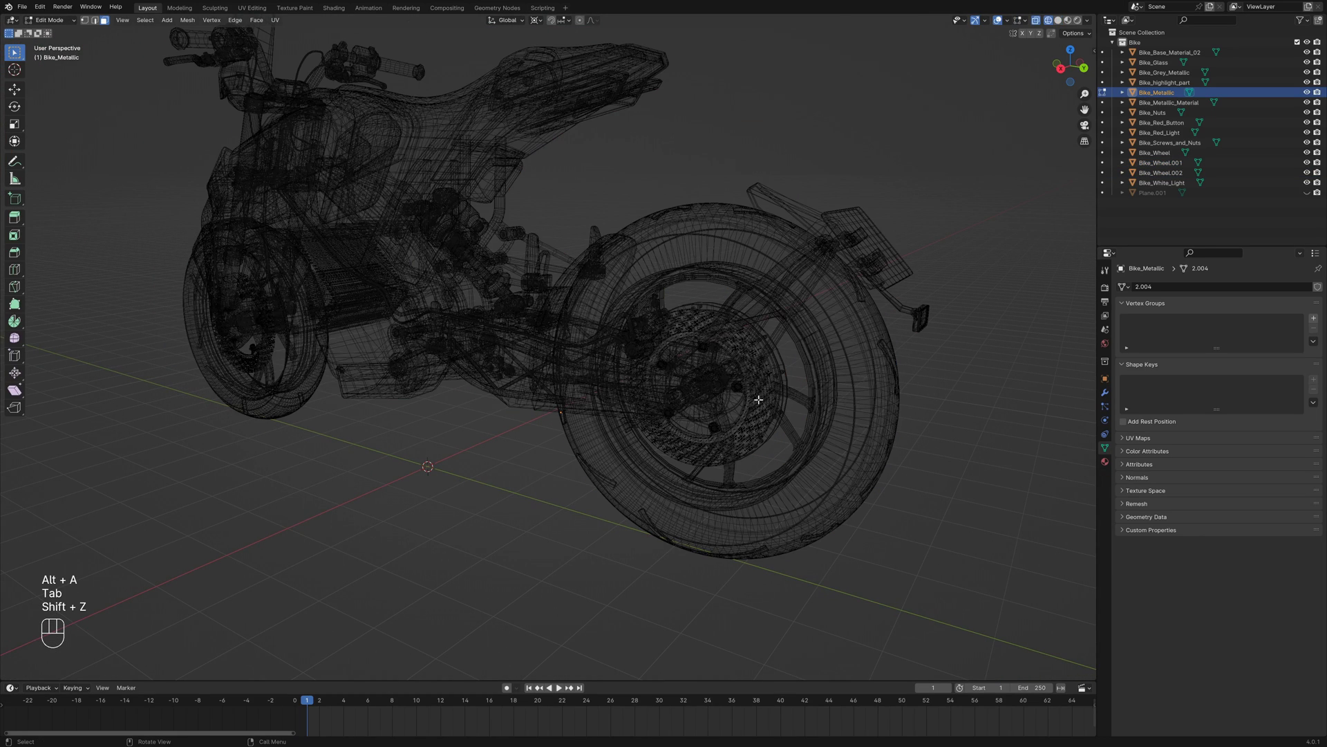
key(1)
drag(711, 412, 913, 576)
key(p)
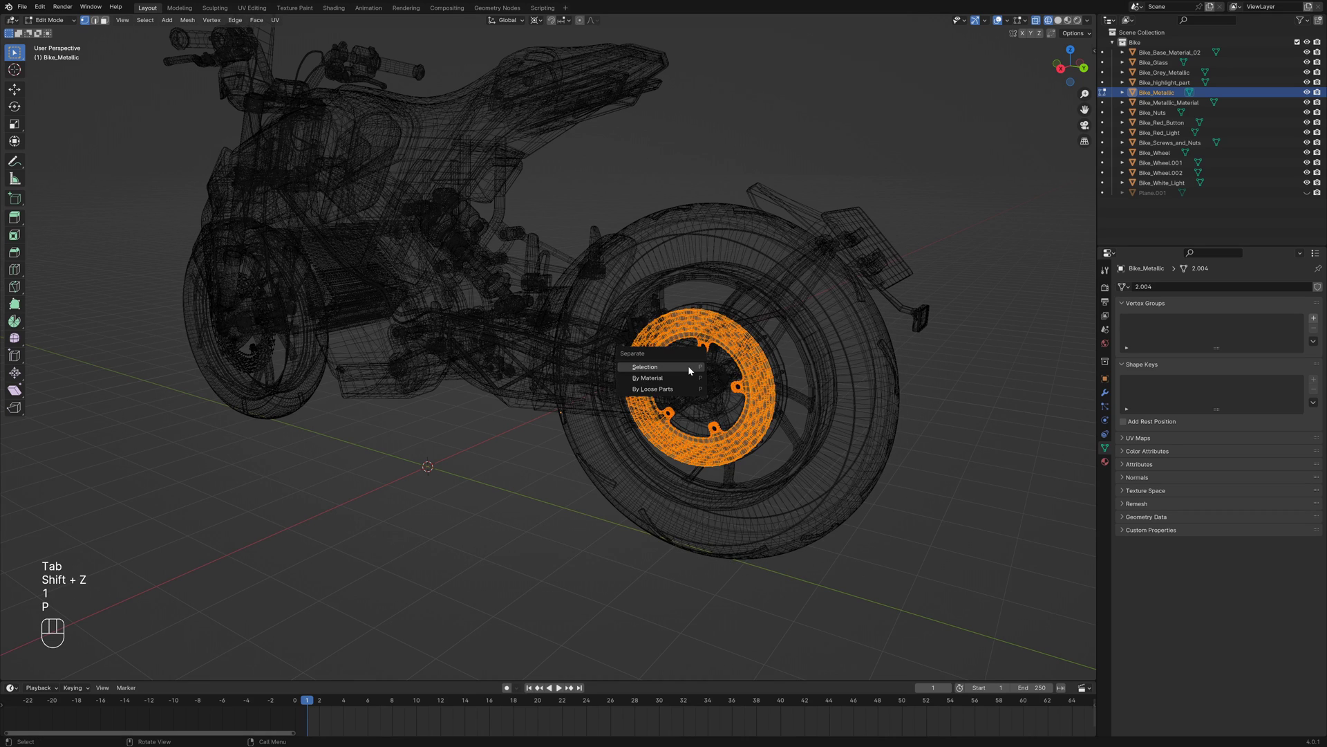
click(692, 368)
key(shift+z)
key(Tab)
click(754, 405)
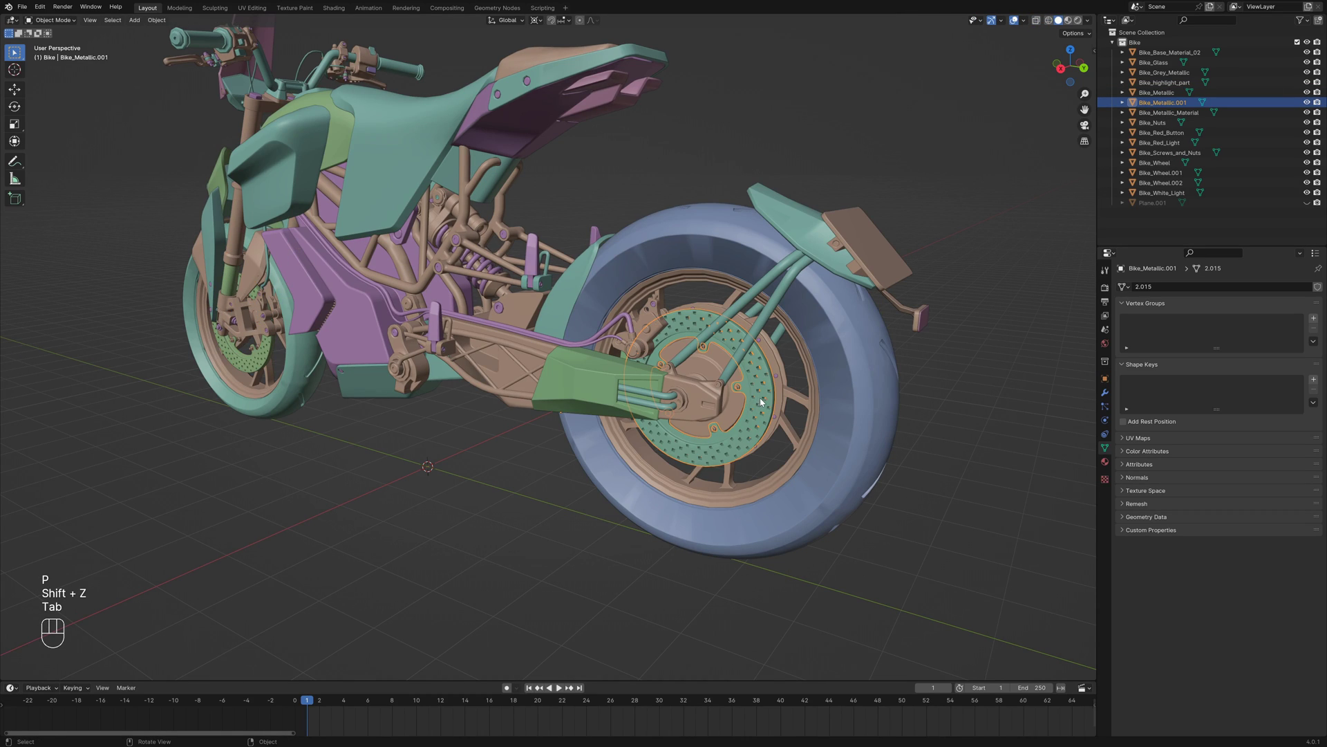
ctrl+click(889, 443)
key(ctrl+j)
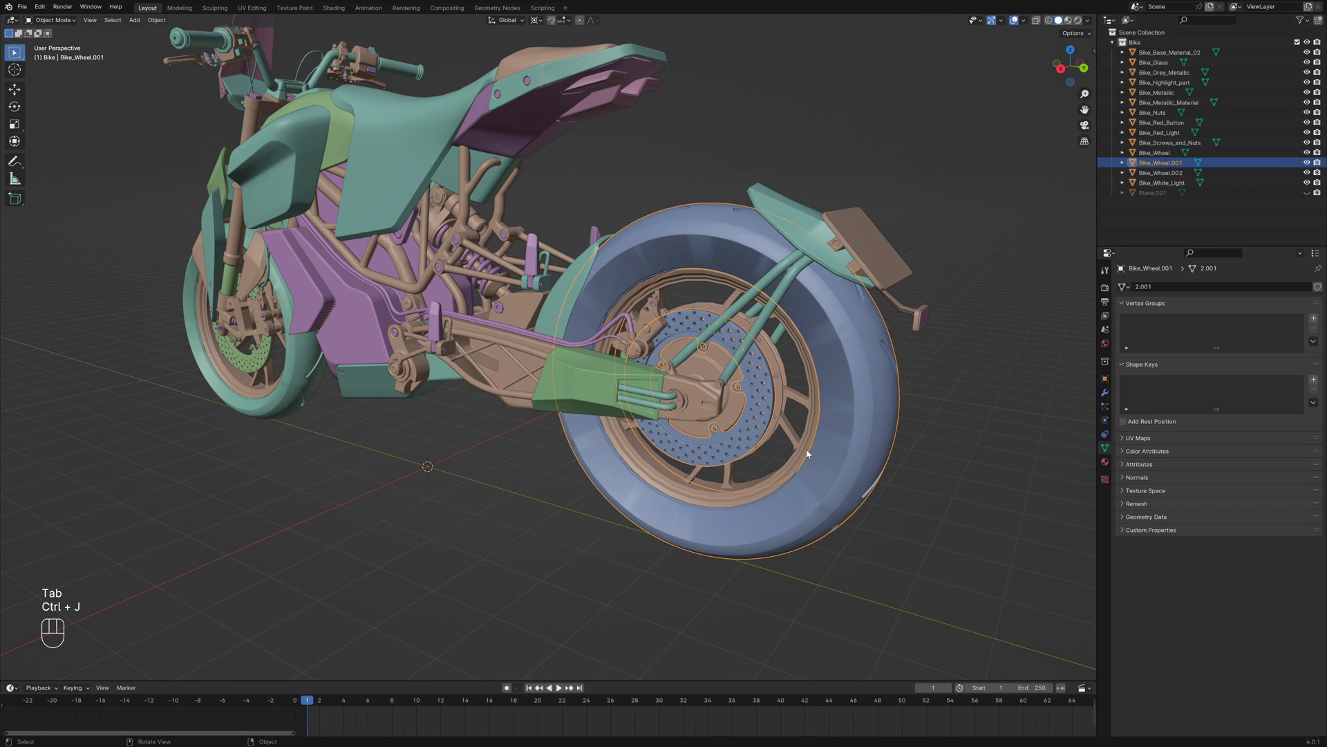
Separate the rear rim pieces from Bike_Metallic_Material into their own object.
middle_drag(806, 462, 703, 469)
key(alt+a)
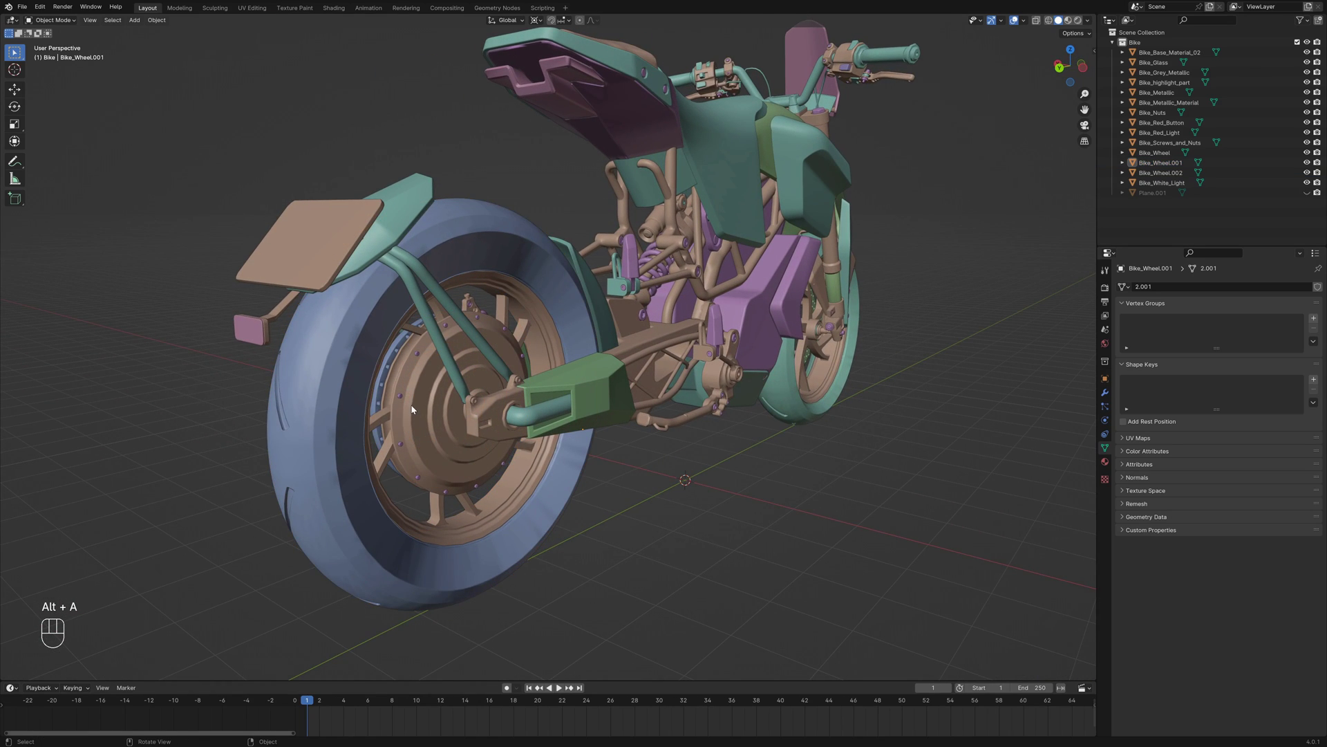
click(418, 418)
key(Tab)
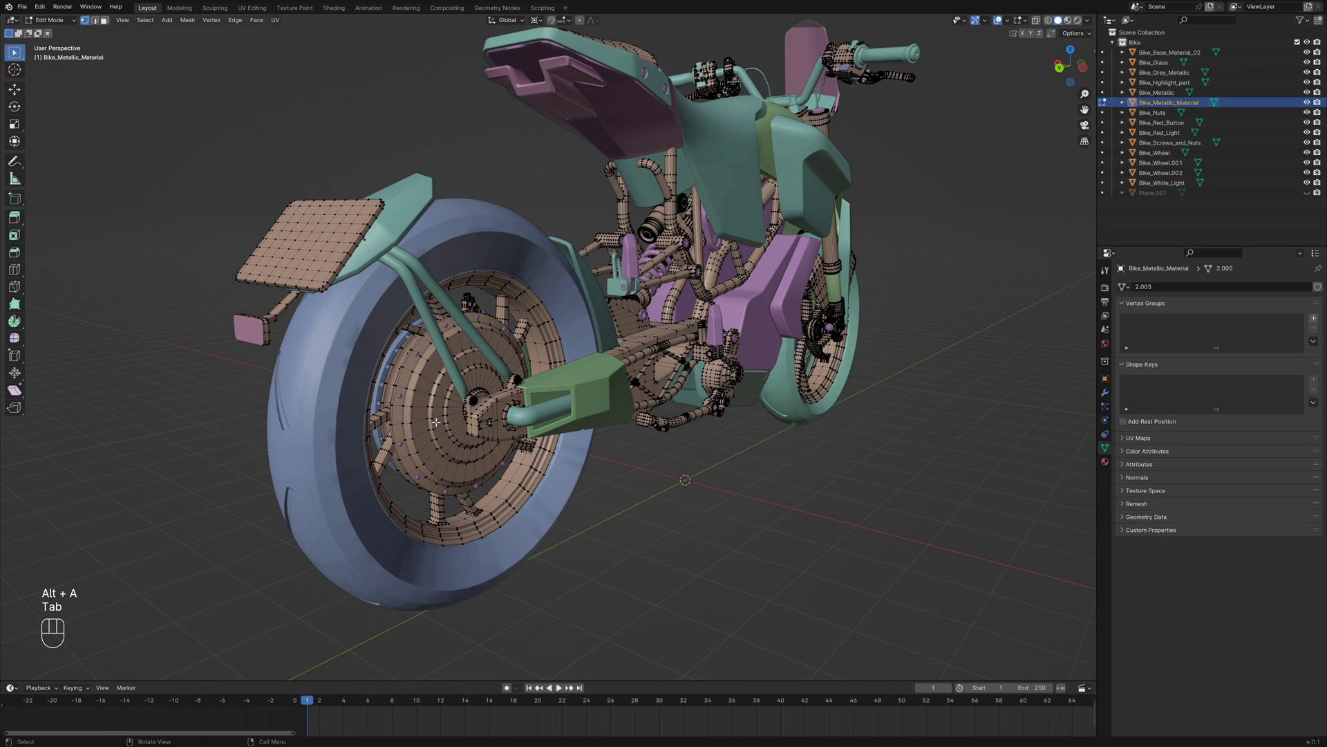
middle_drag(436, 421, 772, 482)
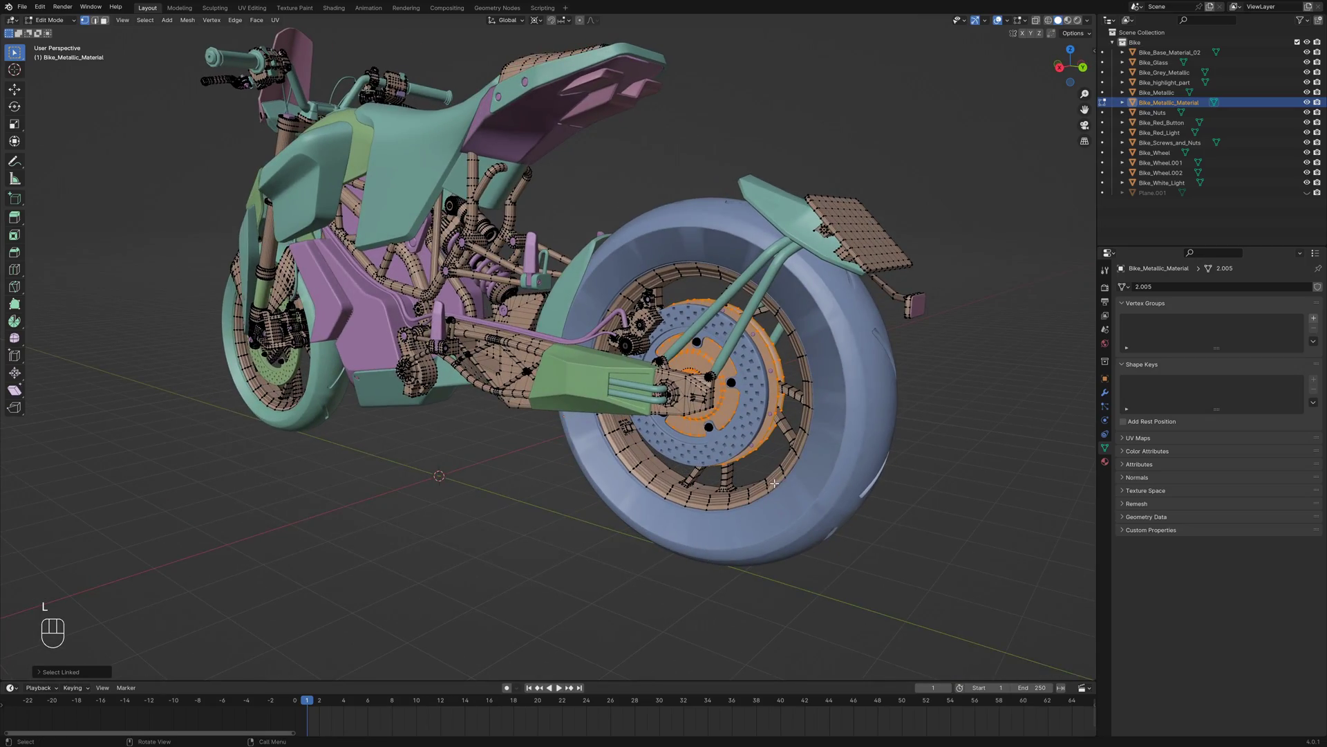
key(l)
key(l)
key(l)
key(l)
middle_drag(608, 363, 472, 396)
scroll(669, 352, up, 4)
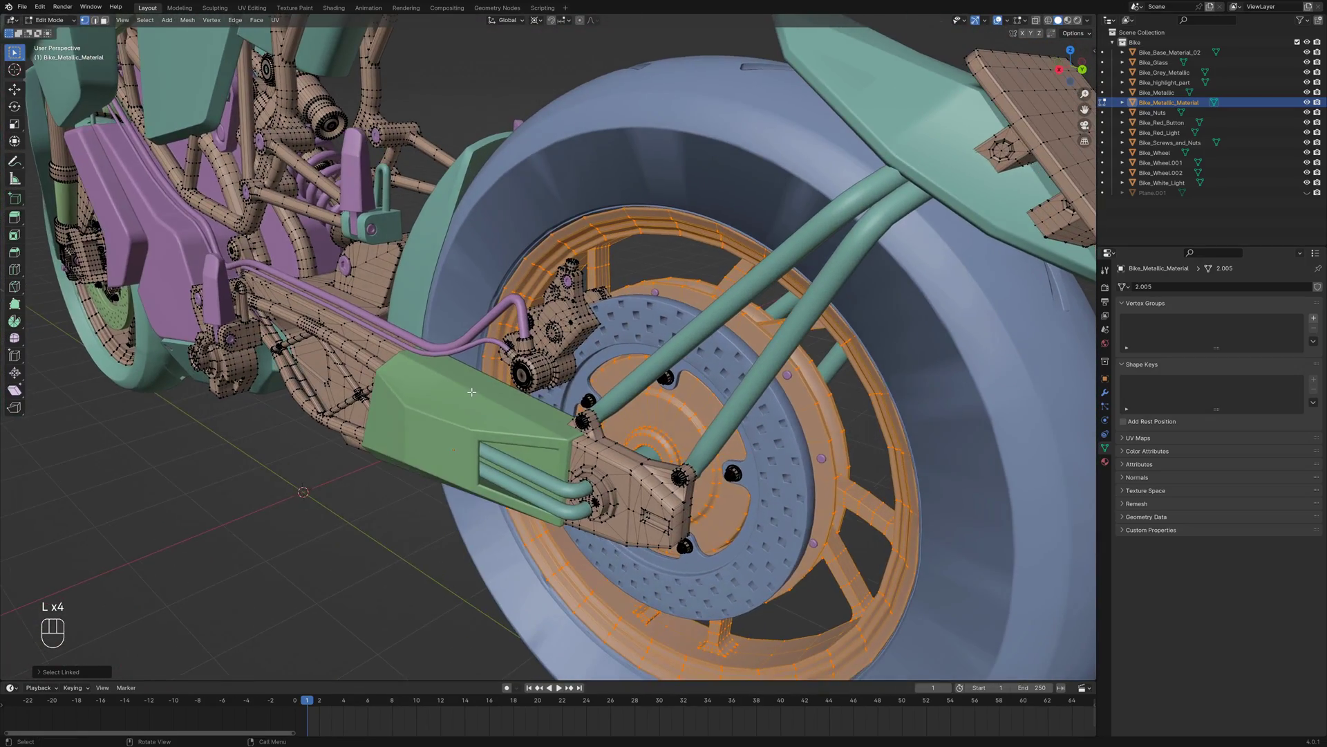
key(p)
click(473, 396)
key(Tab)
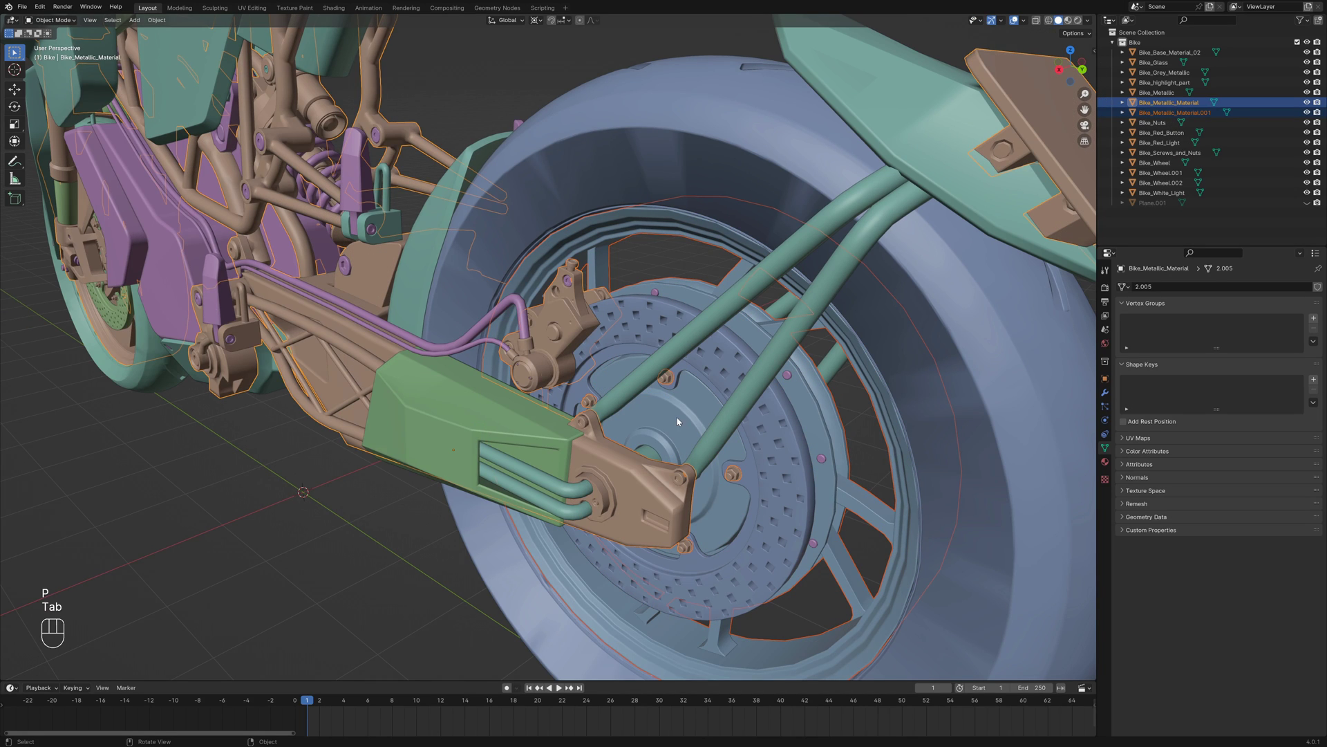
Join the rear rim into Bike_Wheel.001 and check the isolated rear wheel.
scroll(677, 421, down, 4)
shift+click(800, 431)
key(ctrl+j)
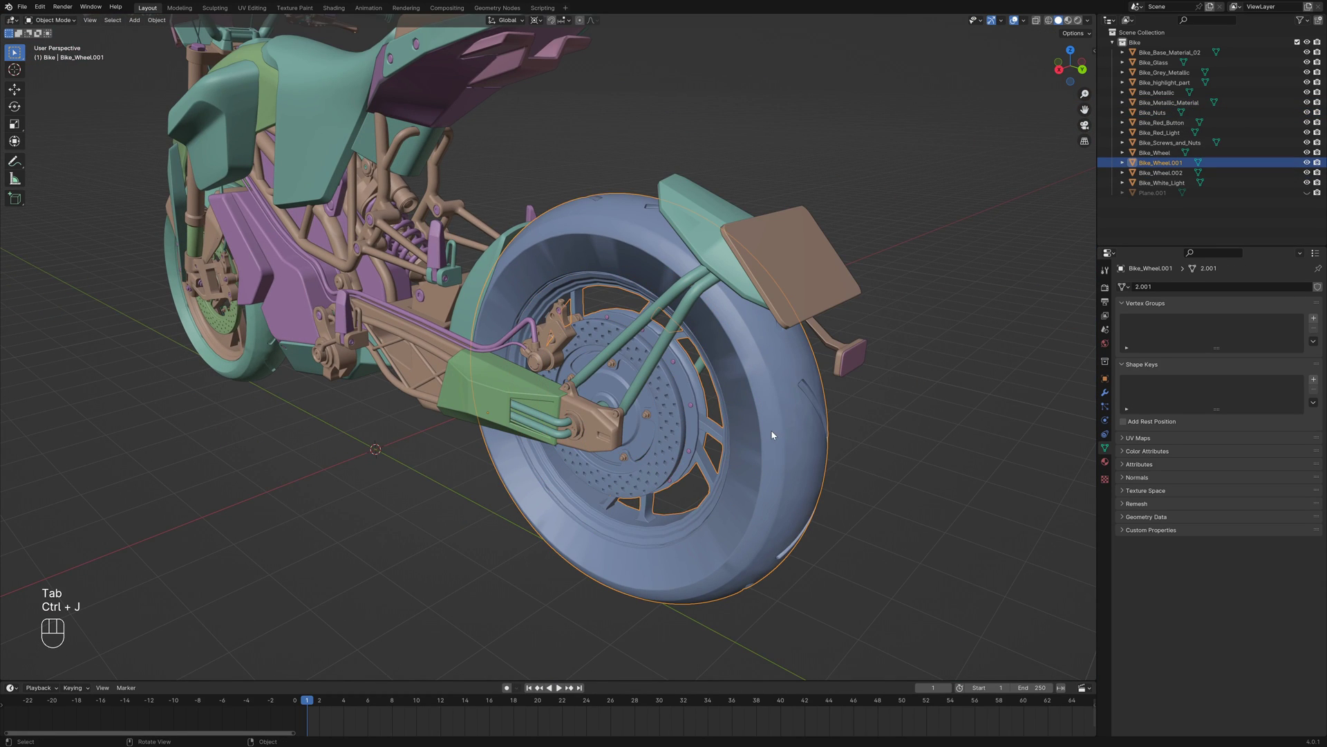
key(slash)
middle_drag(599, 461, 611, 468)
key(slash)
scroll(495, 387, down, 5)
key(alt+a)
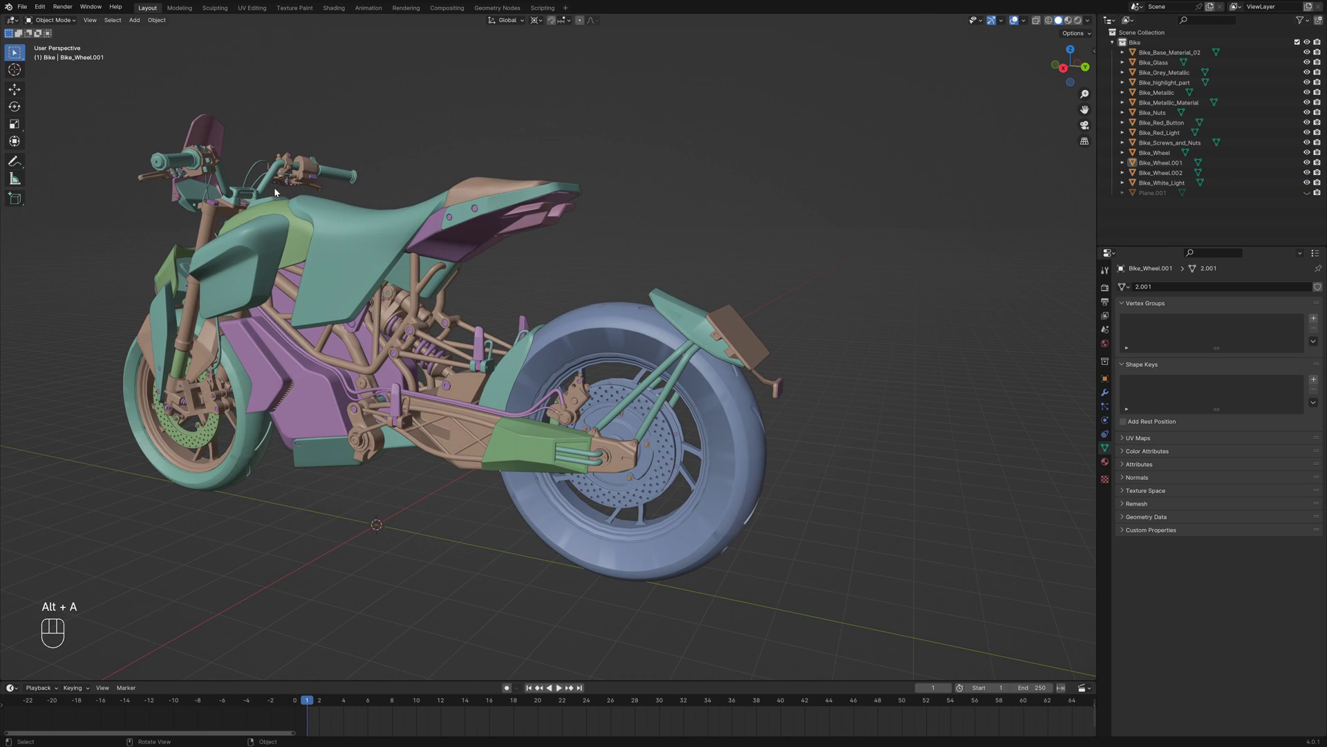
Switch to Right Orthographic view (Numpad 3) and frame the bike side-on.
middle_drag(468, 210, 577, 367)
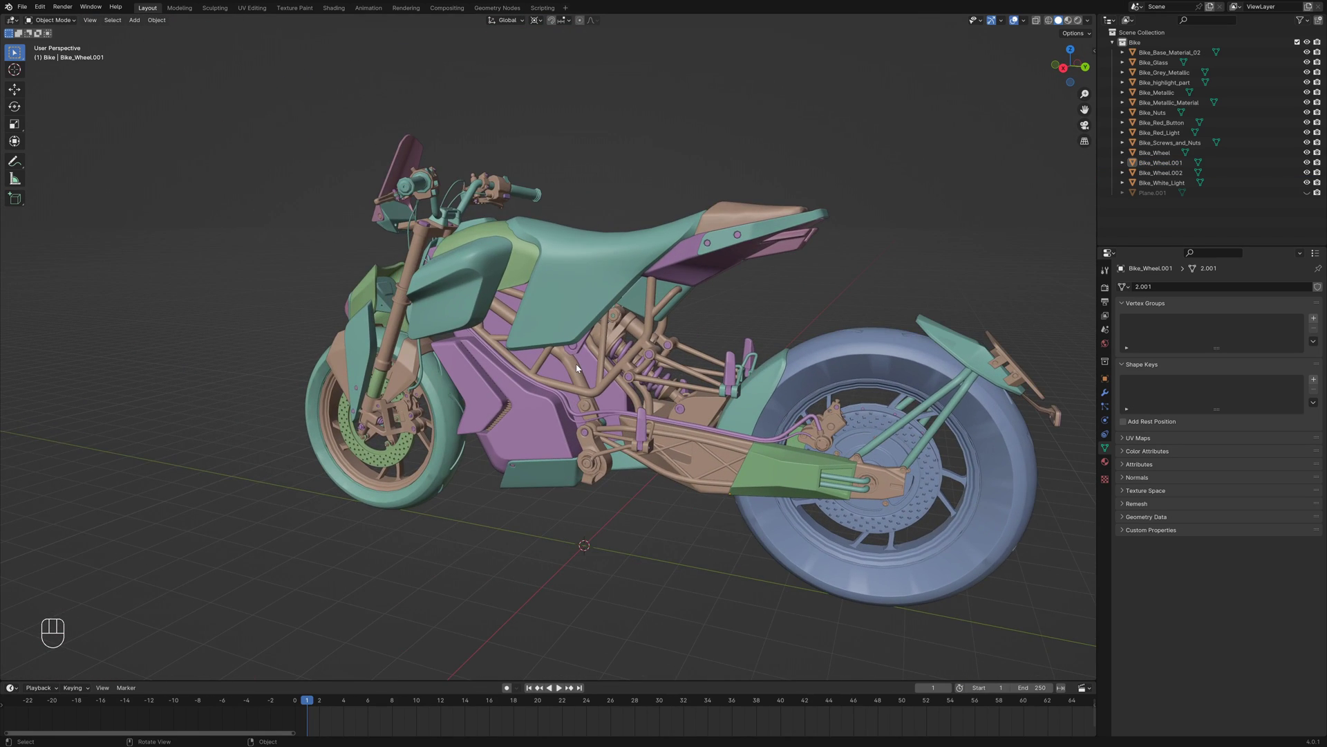
key(KP_3)
scroll(574, 366, up, 3)
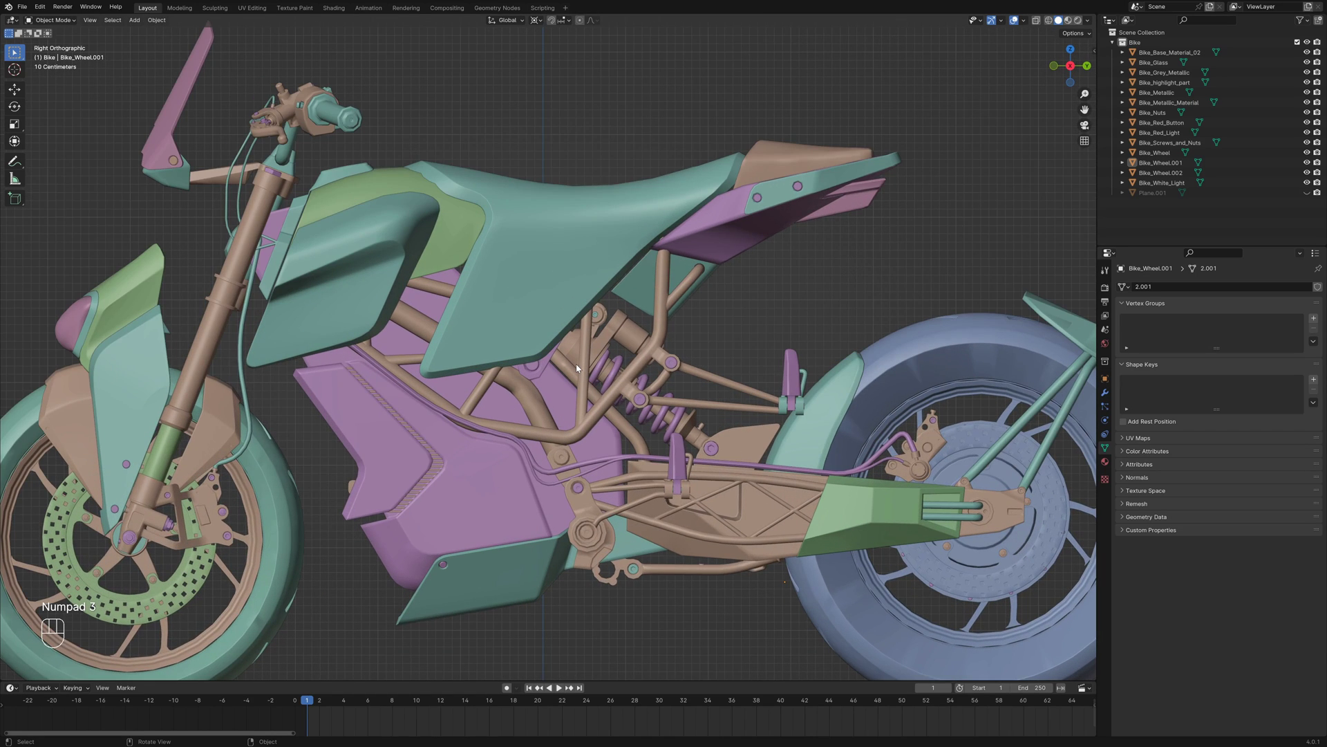
scroll(571, 364, down, 3)
shift+middle_drag(572, 365, 573, 311)
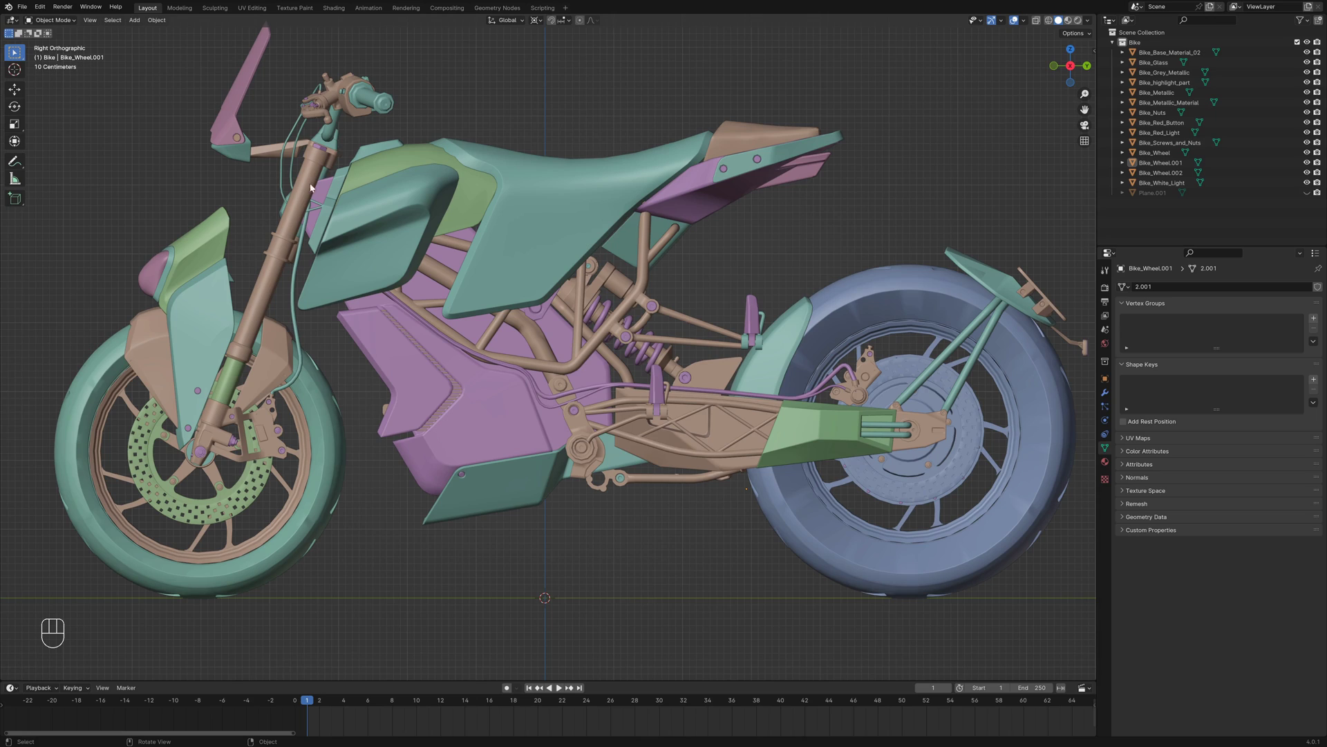
middle_drag(709, 367, 571, 400)
click(688, 339)
scroll(649, 396, up, 3)
key(alt+a)
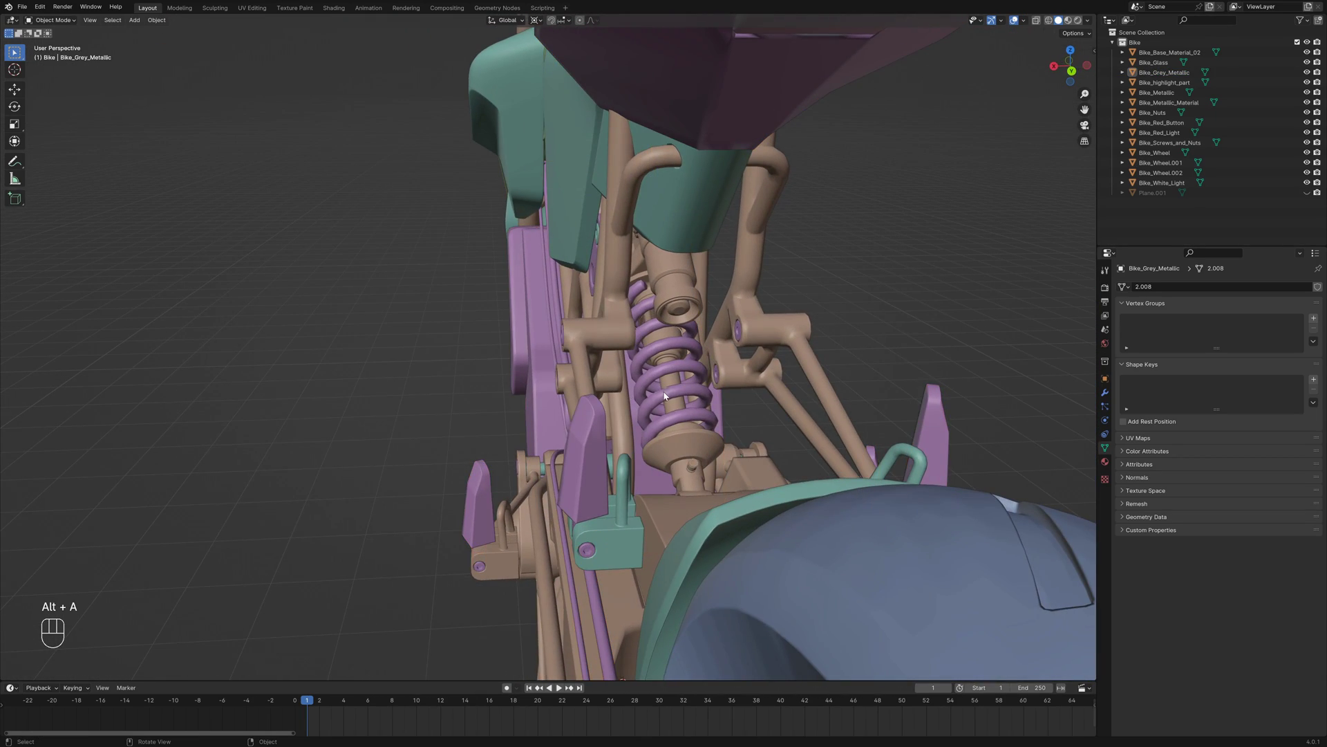
click(676, 418)
click(676, 418)
middle_drag(676, 418, 651, 366)
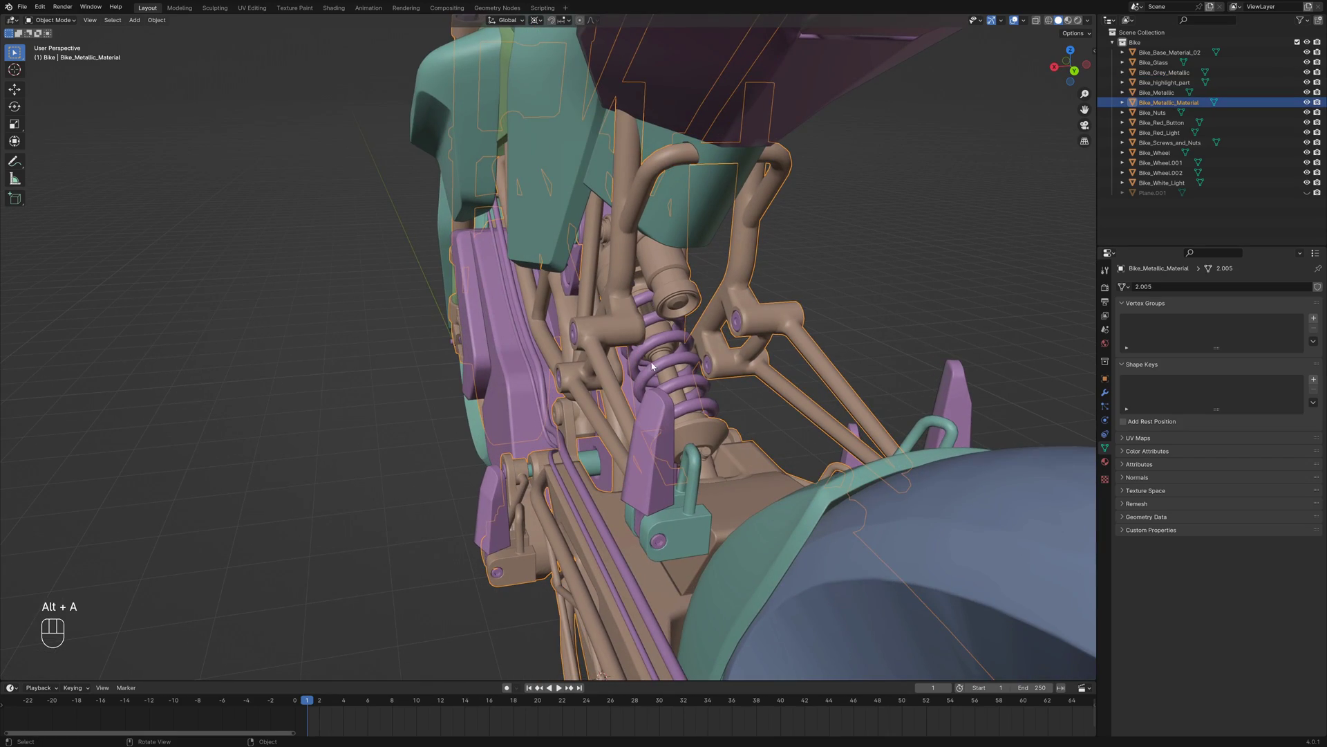
scroll(689, 445, down, 4)
middle_drag(689, 445, 587, 404)
key(alt+a)
scroll(525, 371, down, 1)
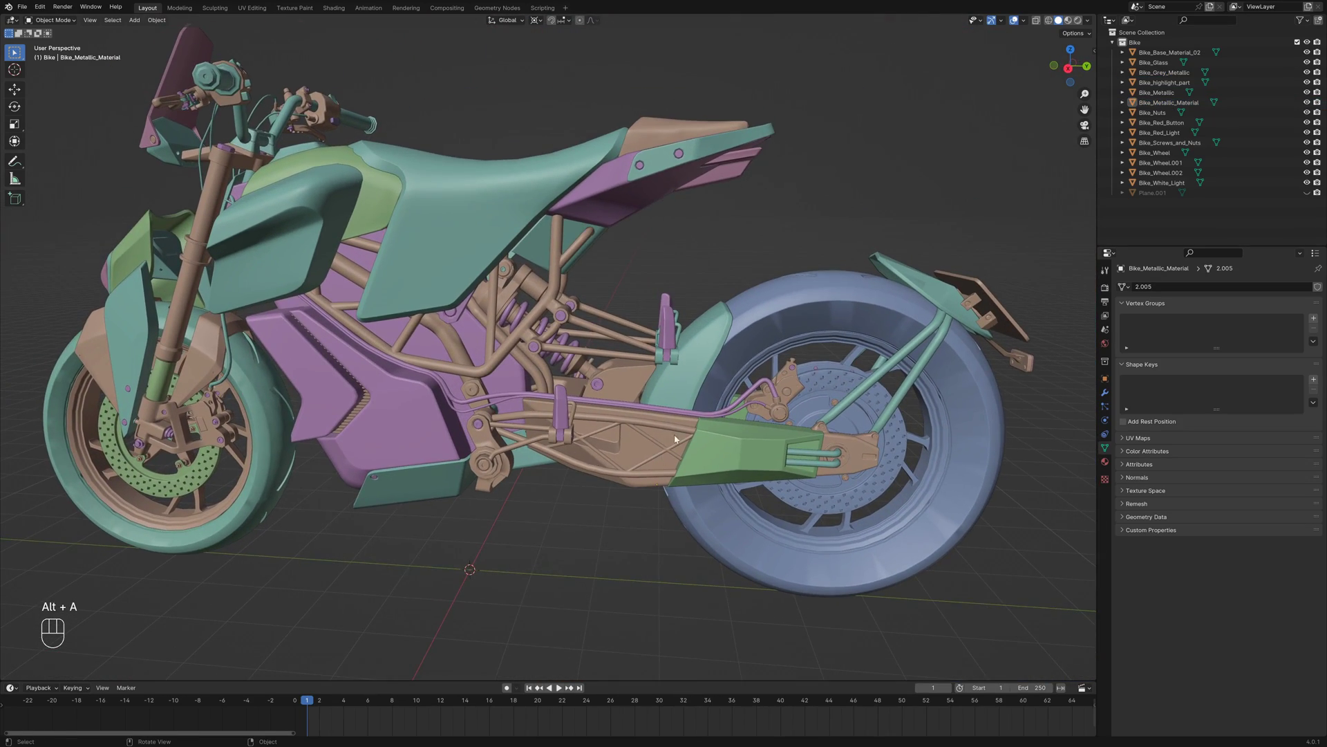
middle_drag(458, 365, 469, 365)
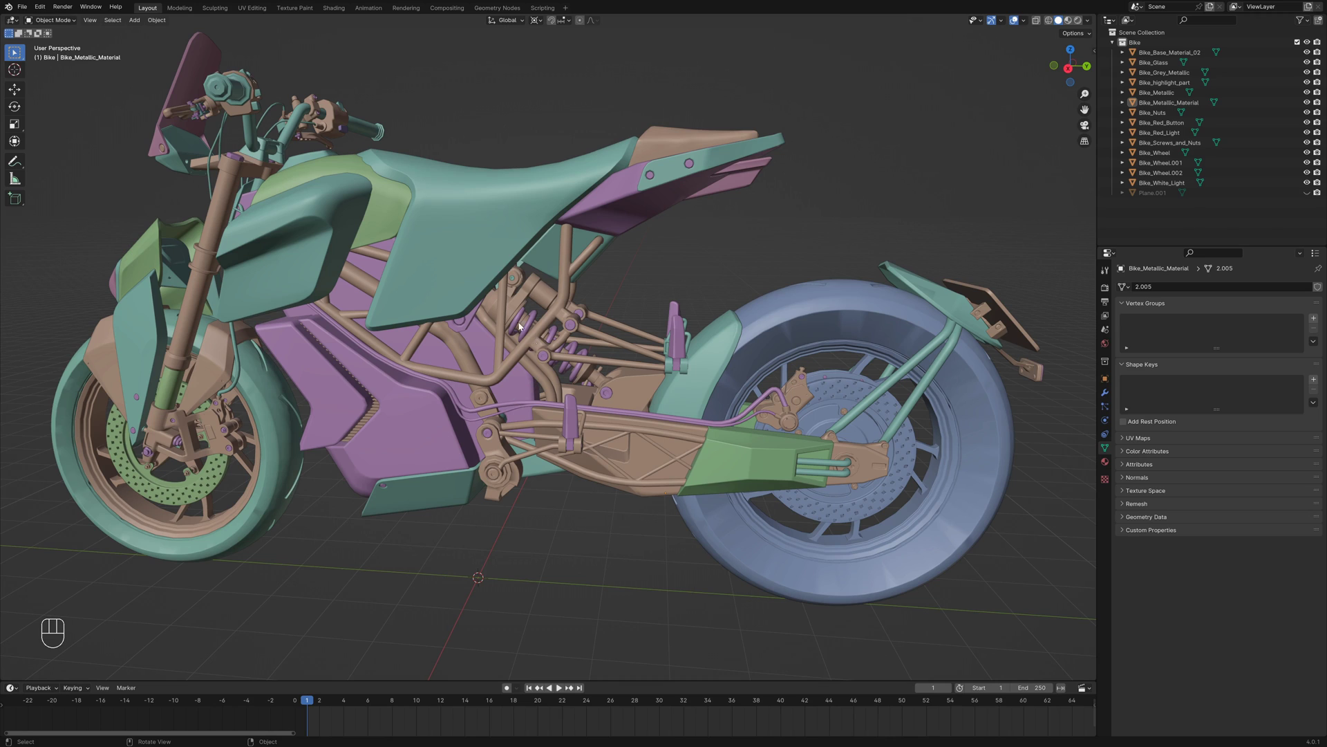
Load 01_Model.blend from Open Recent with Don't Save, then orbit to a three-quarter view.
click(22, 6)
mouse_move(63, 38)
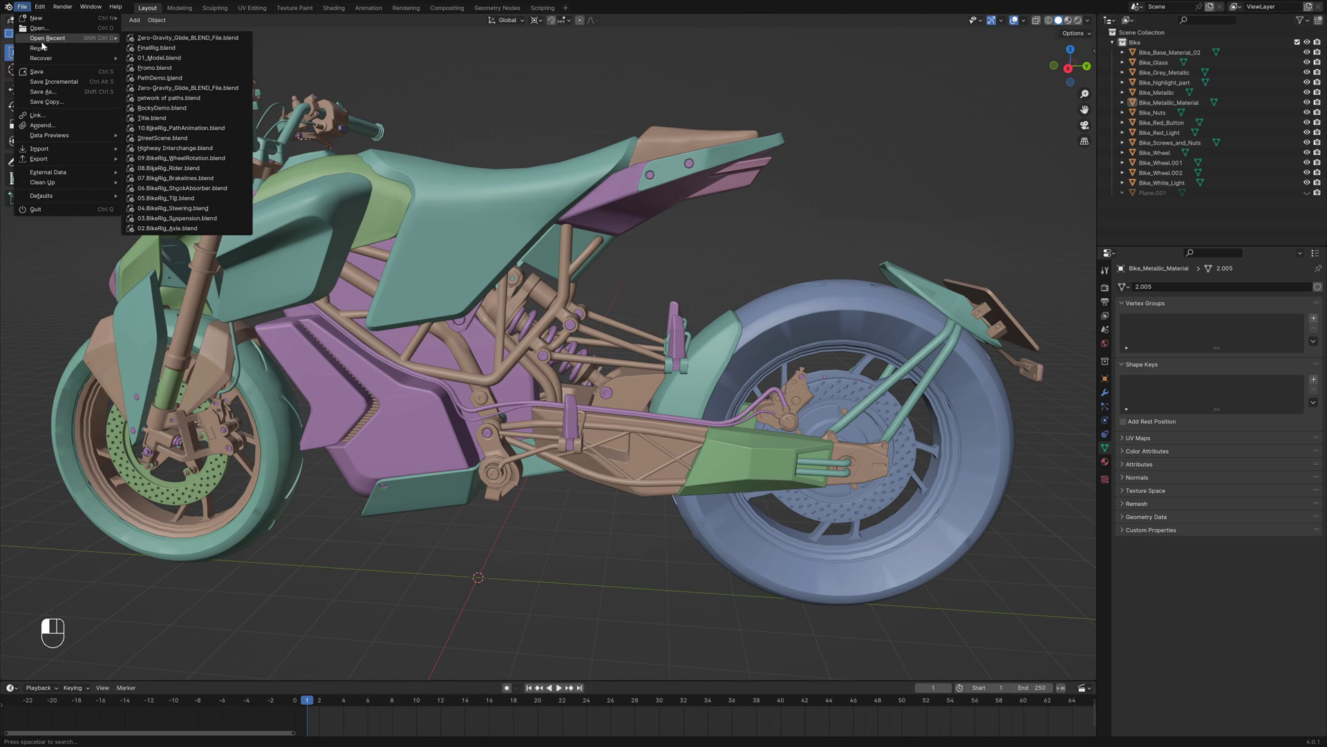
click(149, 59)
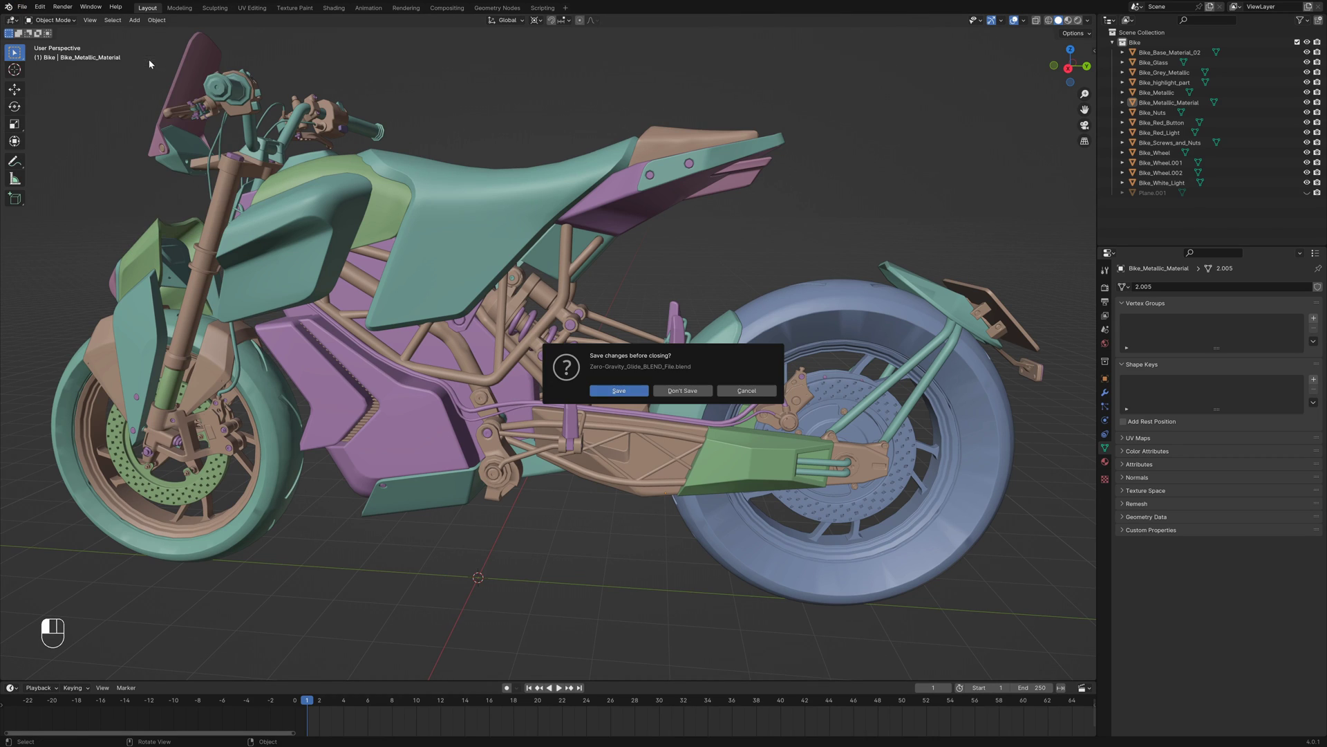
click(683, 393)
mouse_move(683, 397)
middle_down()
mouse_move(658, 392)
mouse_move(671, 387)
middle_up()
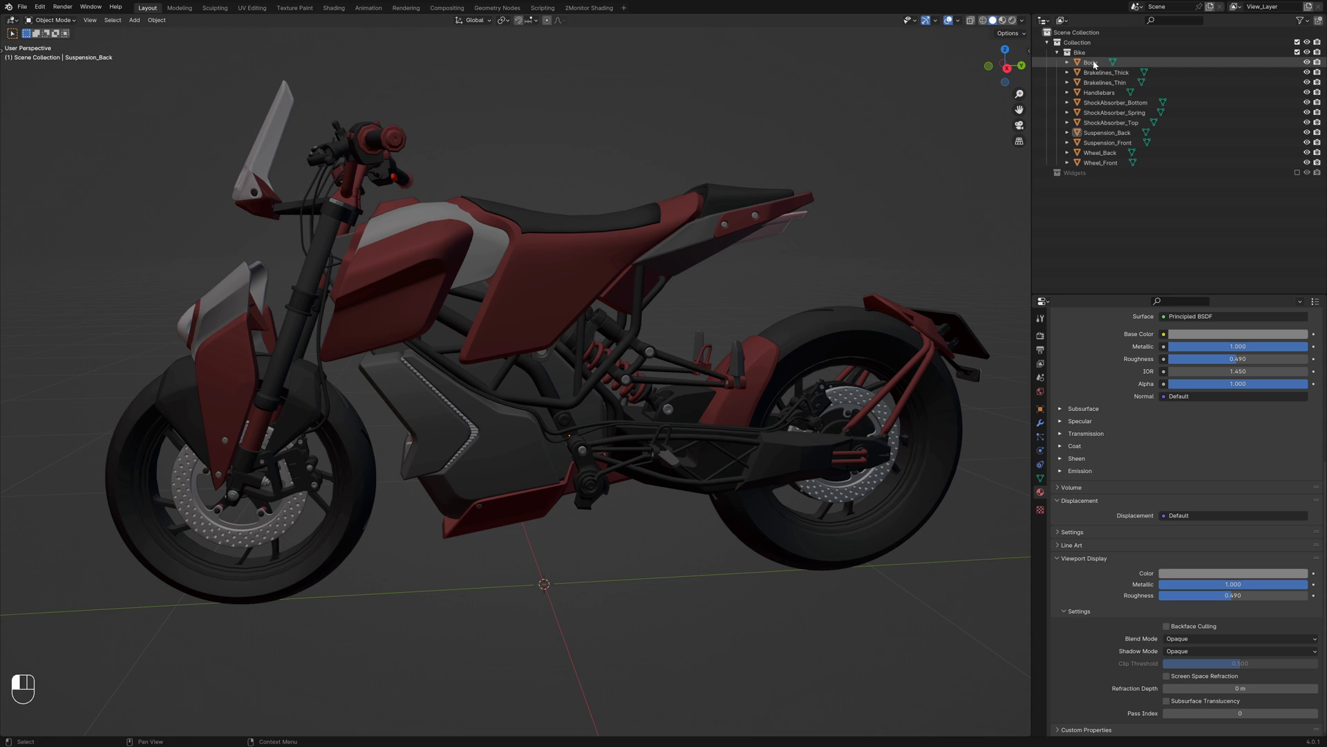
click(1093, 63)
click(1114, 74)
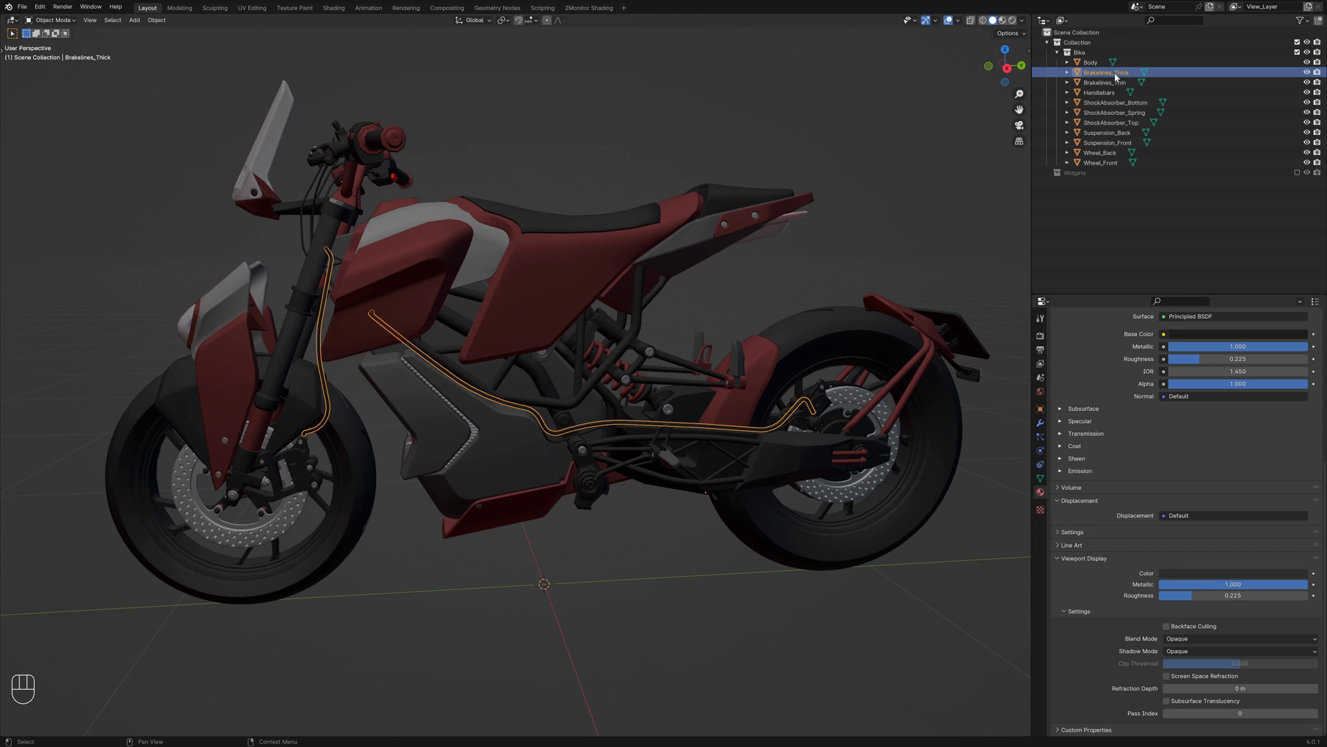
click(1114, 84)
middle_drag(488, 242, 512, 263)
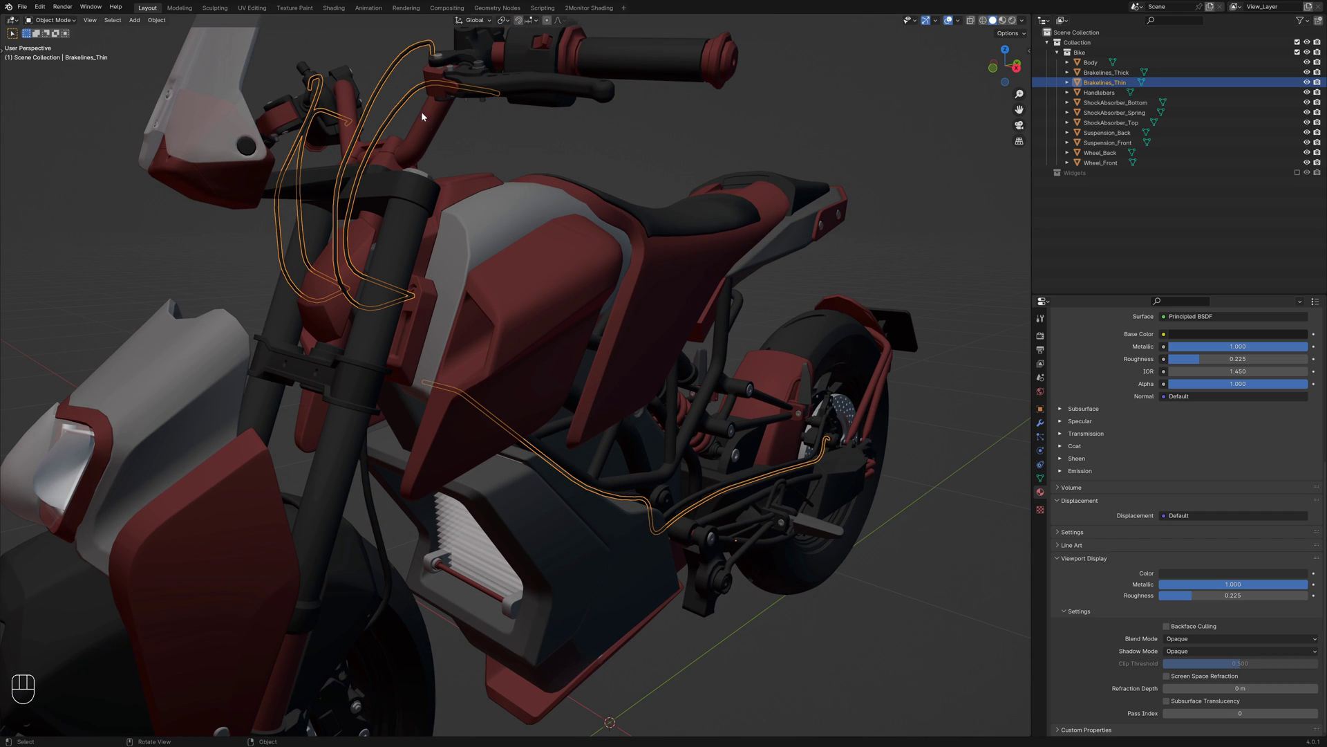
click(1108, 73)
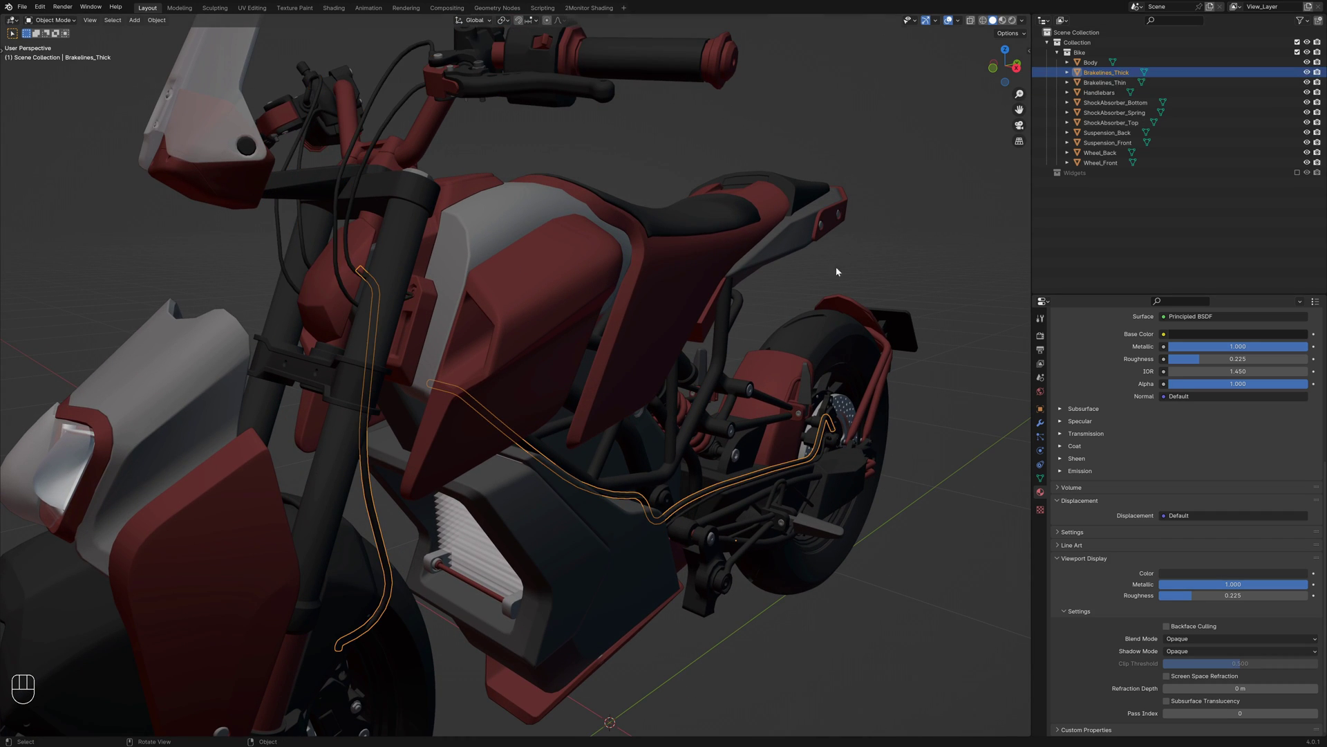
middle_drag(648, 457, 526, 478)
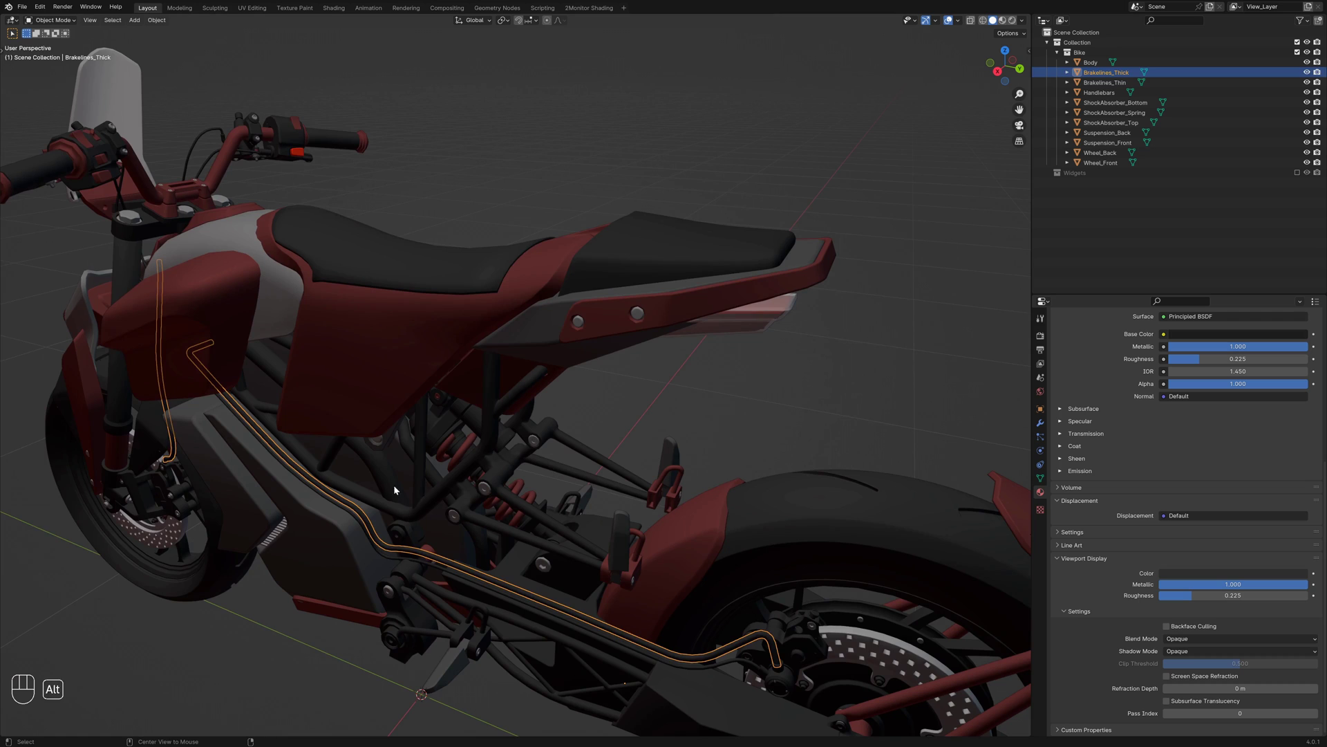
key(alt+a)
shift+middle_drag(393, 485, 461, 439)
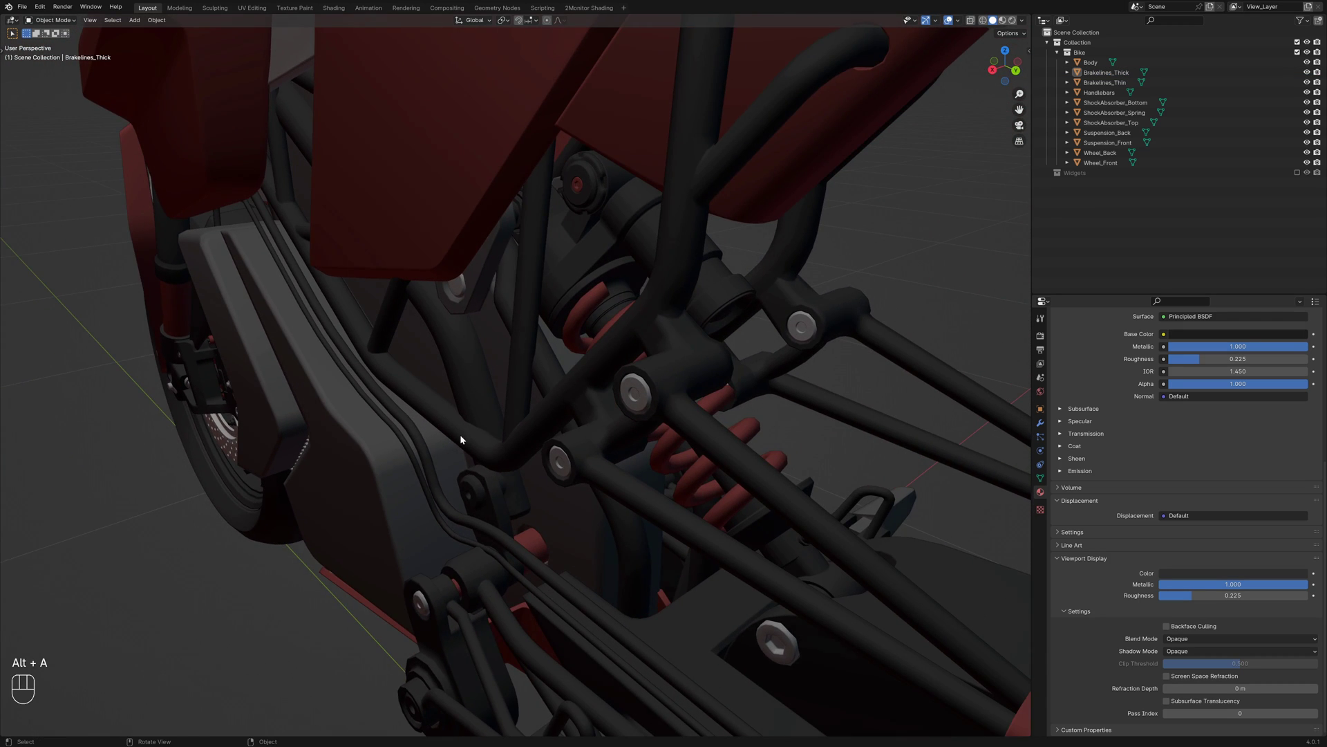
click(412, 430)
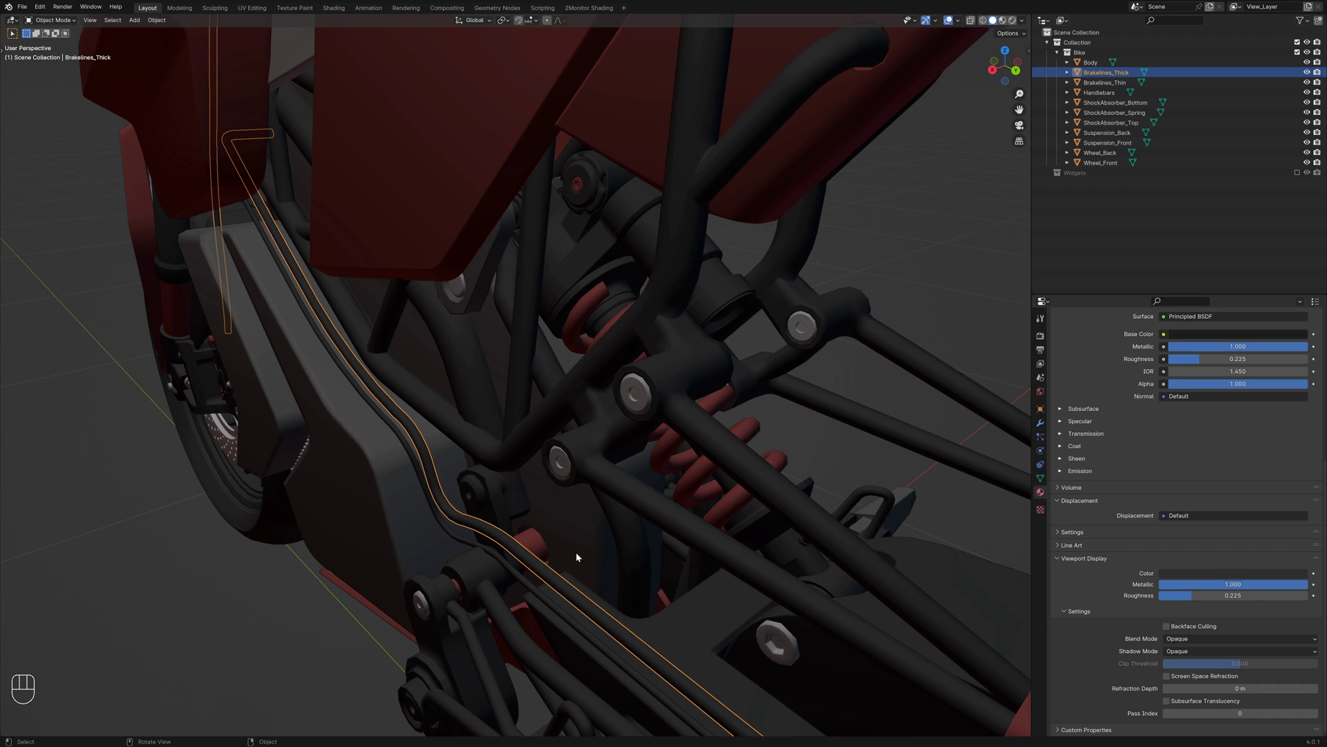
click(1092, 93)
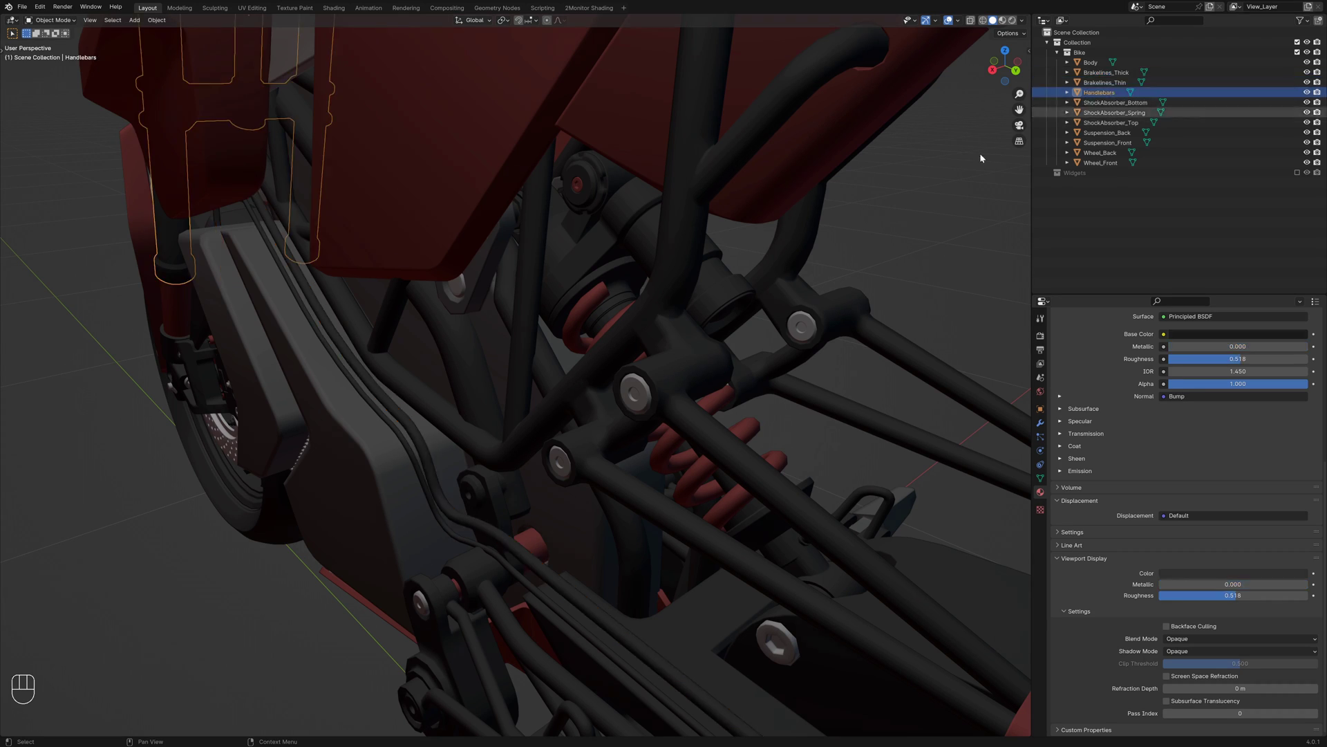
ctrl+middle_drag(795, 252, 414, 483)
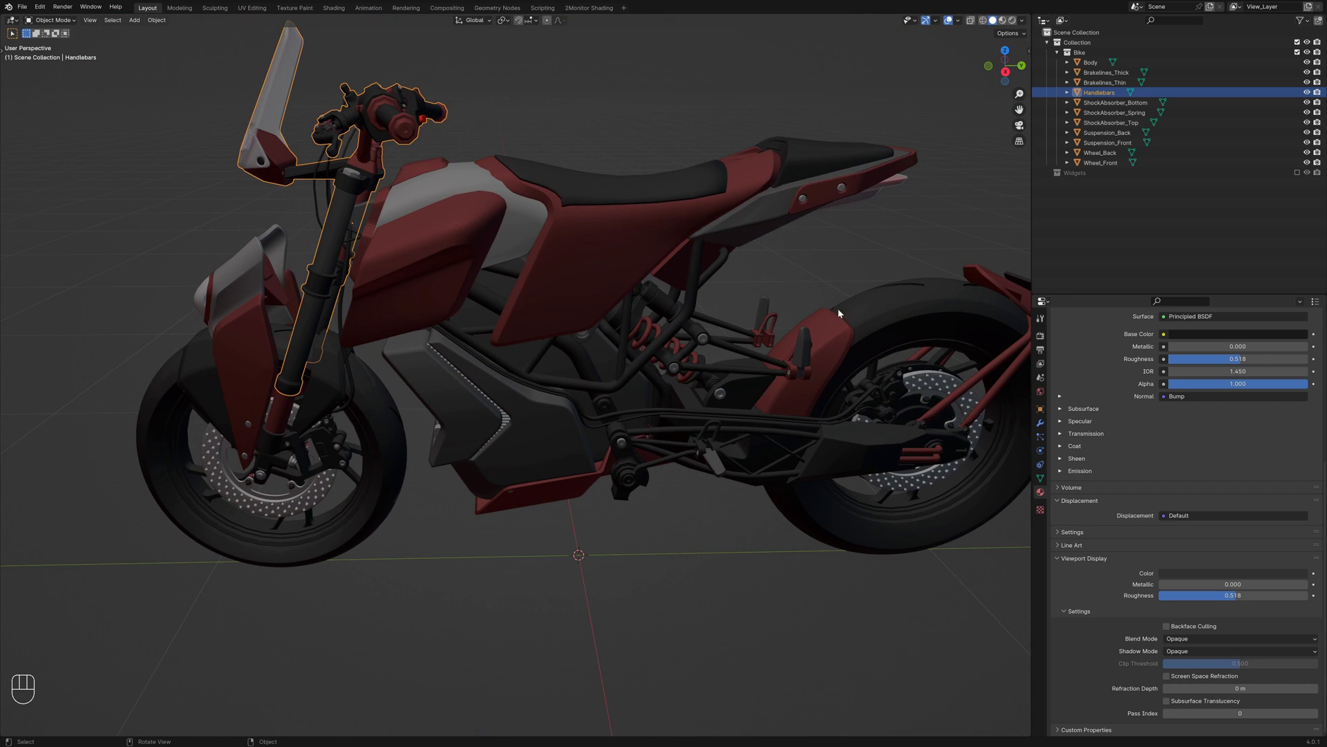
click(1113, 106)
key(KP_Decimal)
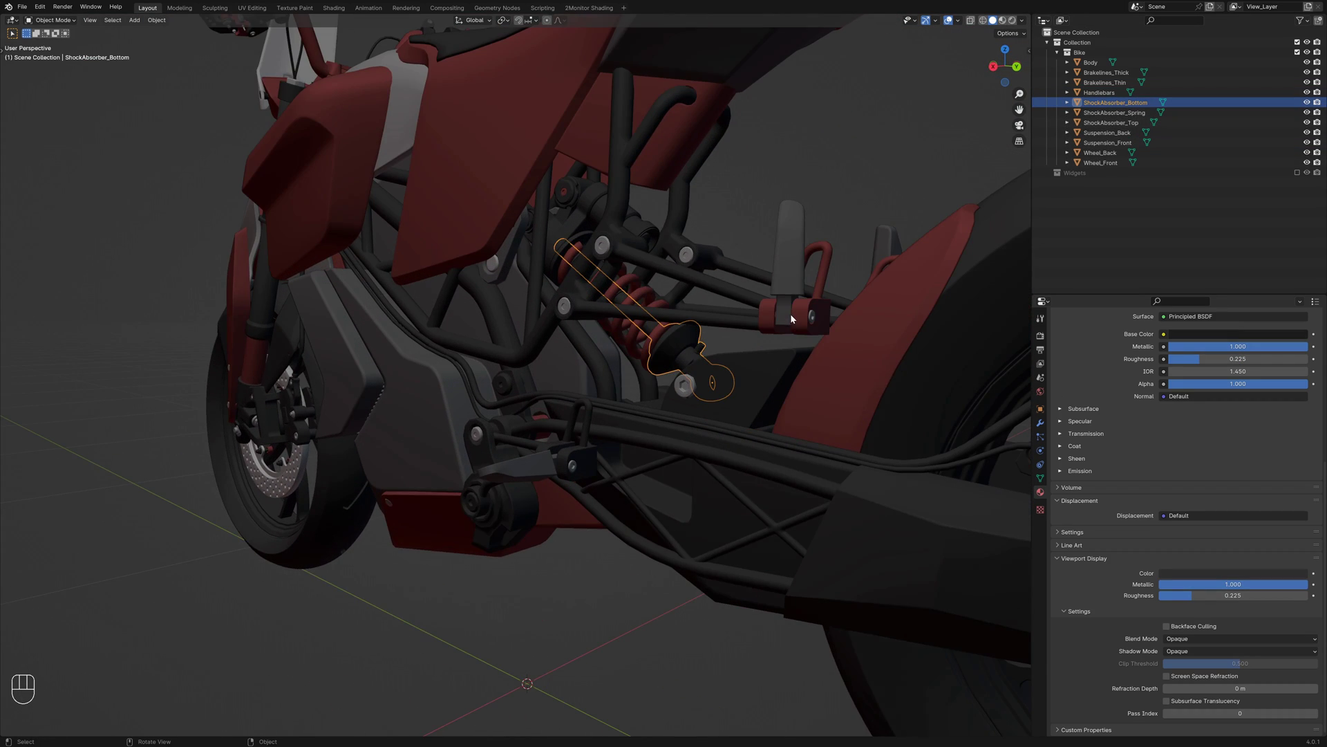
click(1138, 113)
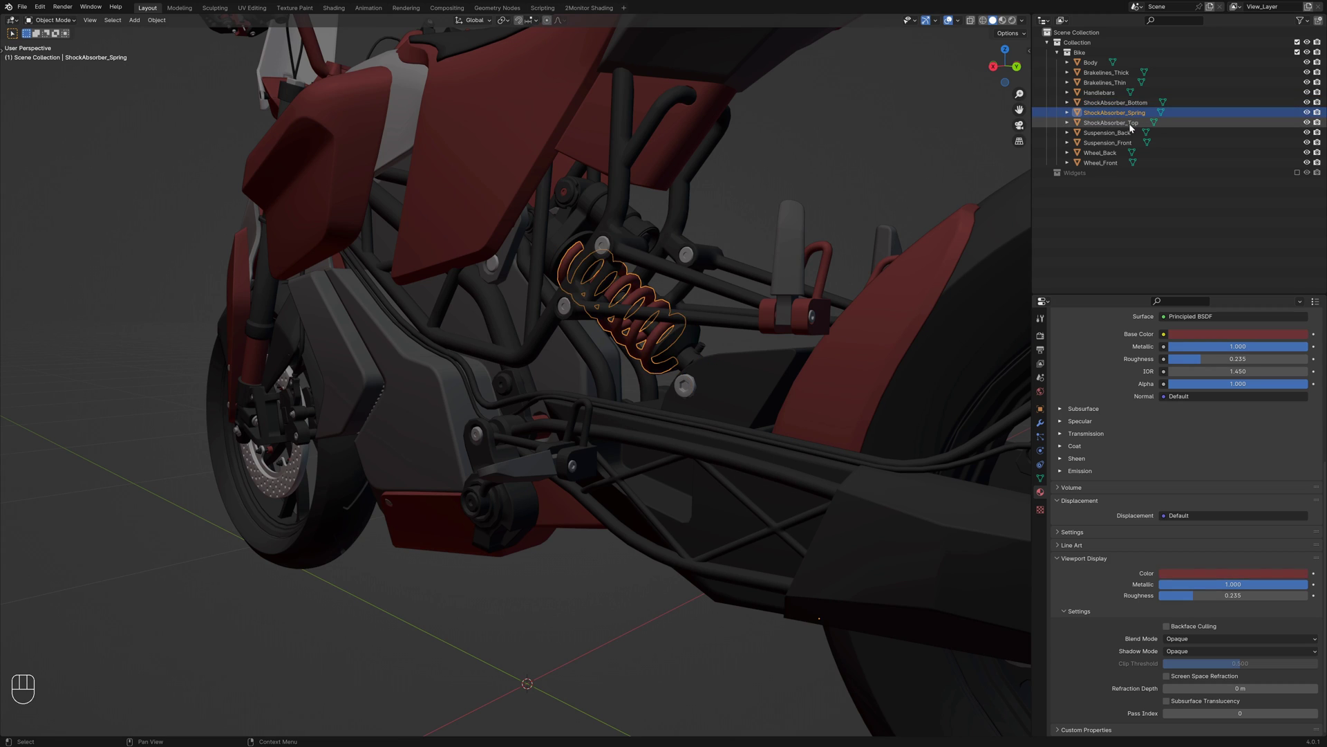
click(1131, 124)
click(1127, 133)
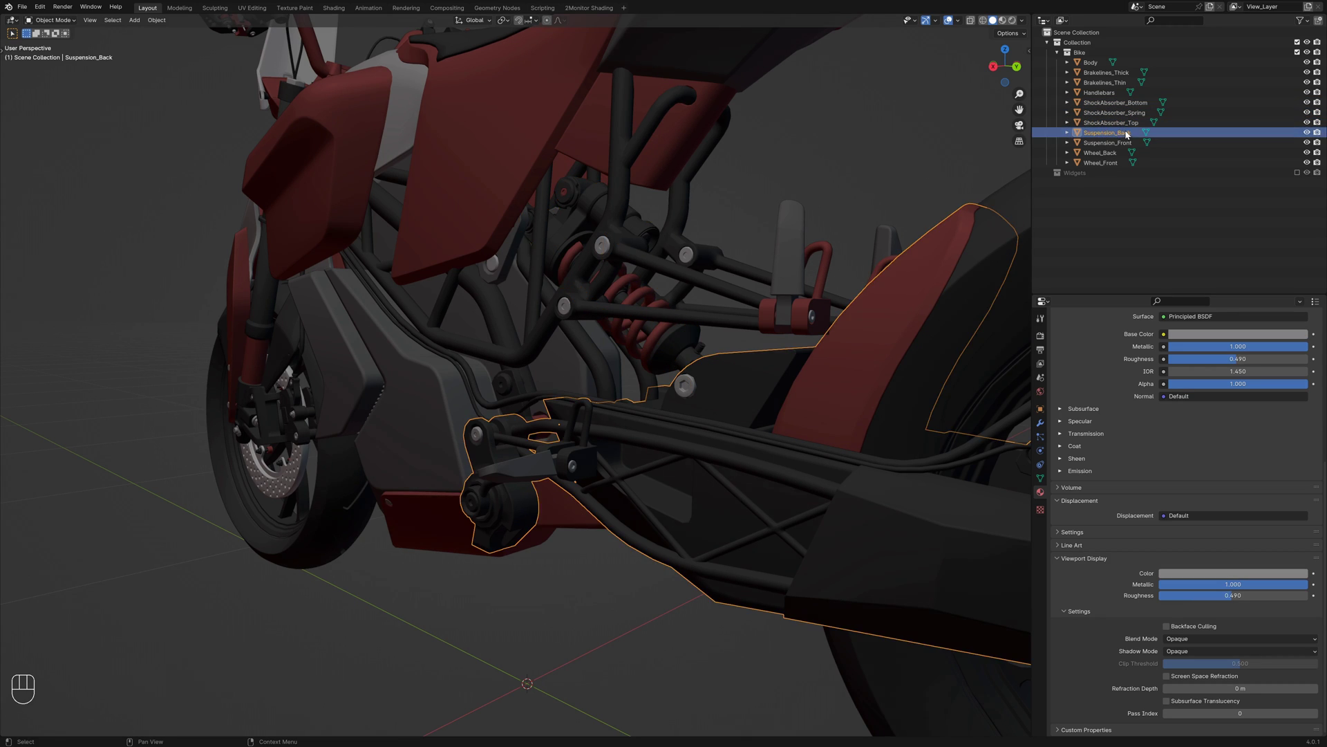
scroll(394, 391, down, 8)
key(g)
right_click(505, 301)
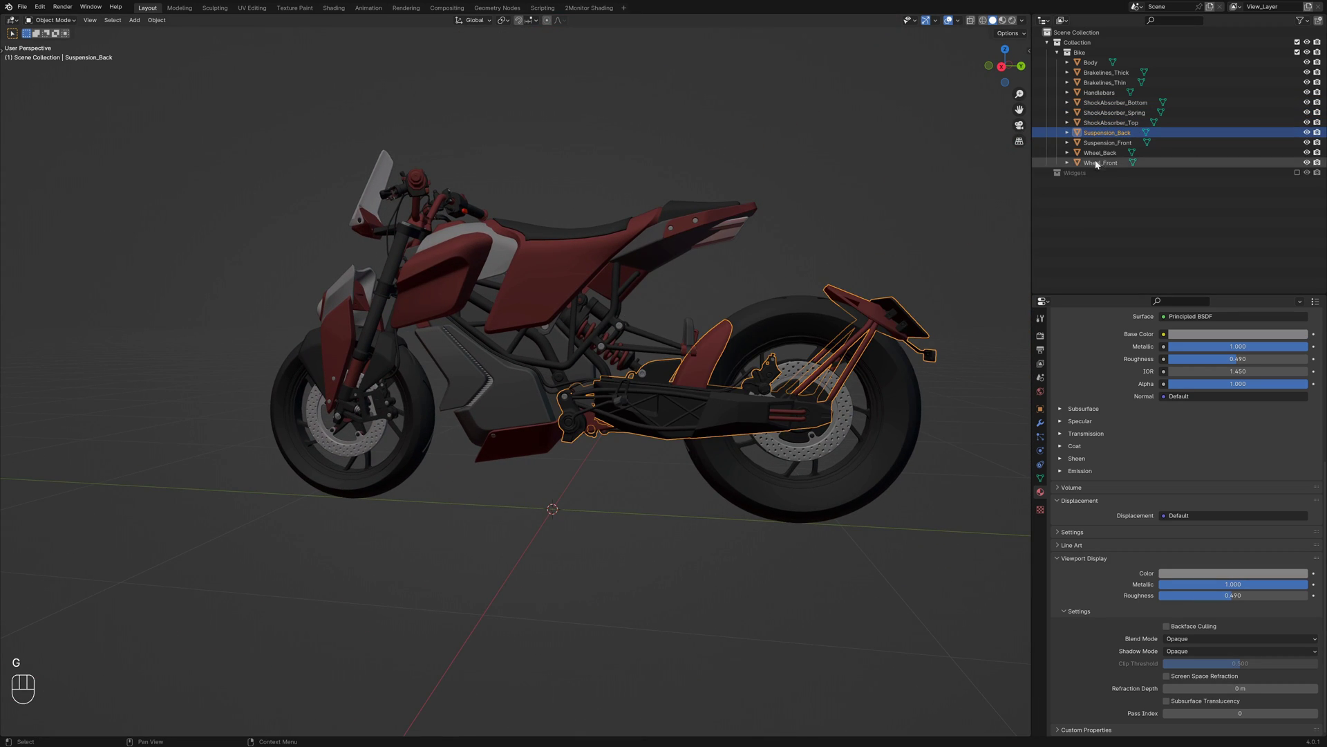
click(1134, 143)
key(g)
right_click(508, 301)
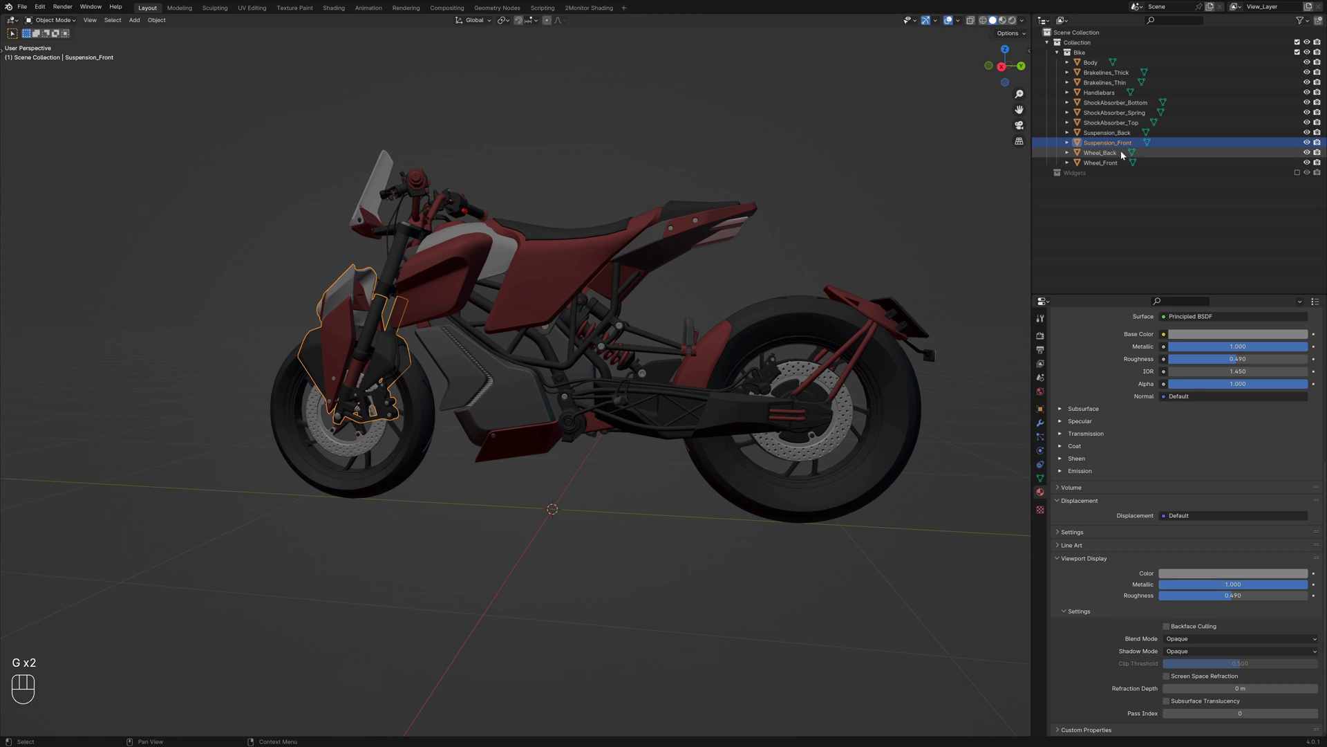
click(1100, 153)
key(g)
right_click(699, 367)
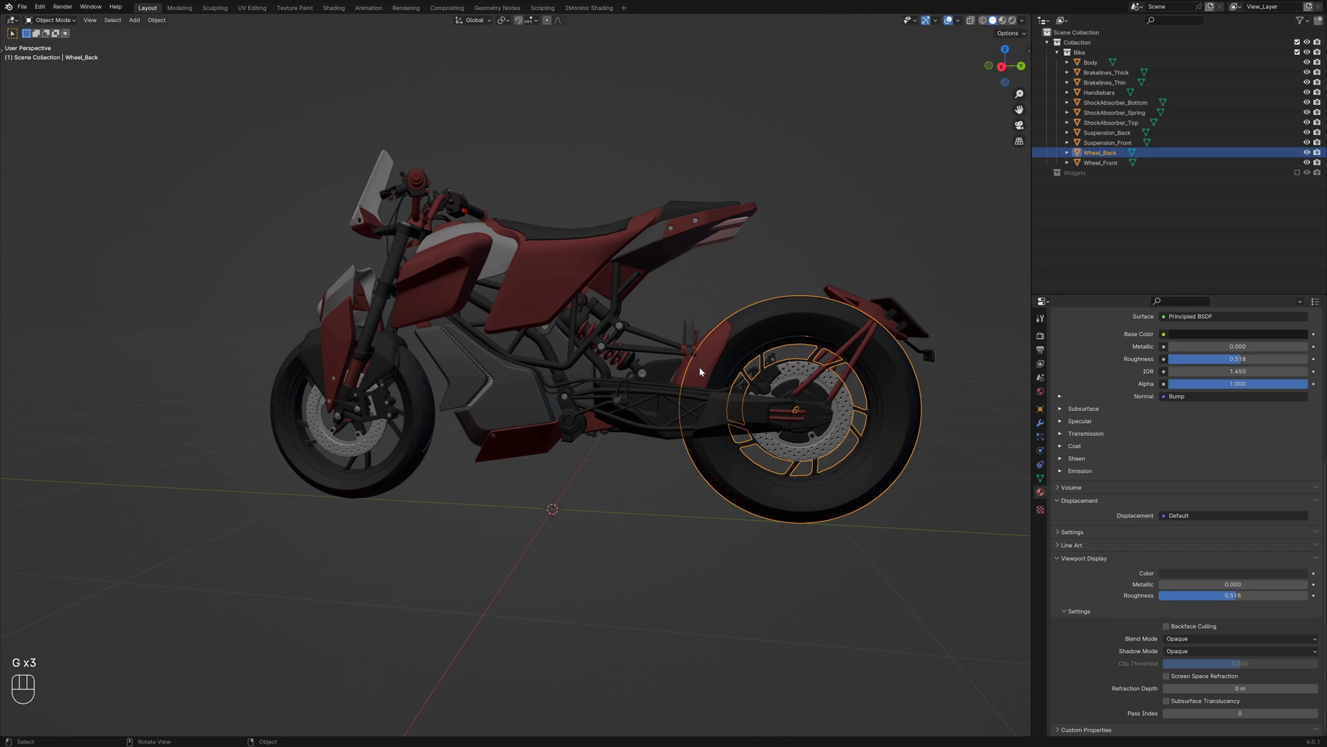
scroll(699, 367, up, 5)
key(KP_3)
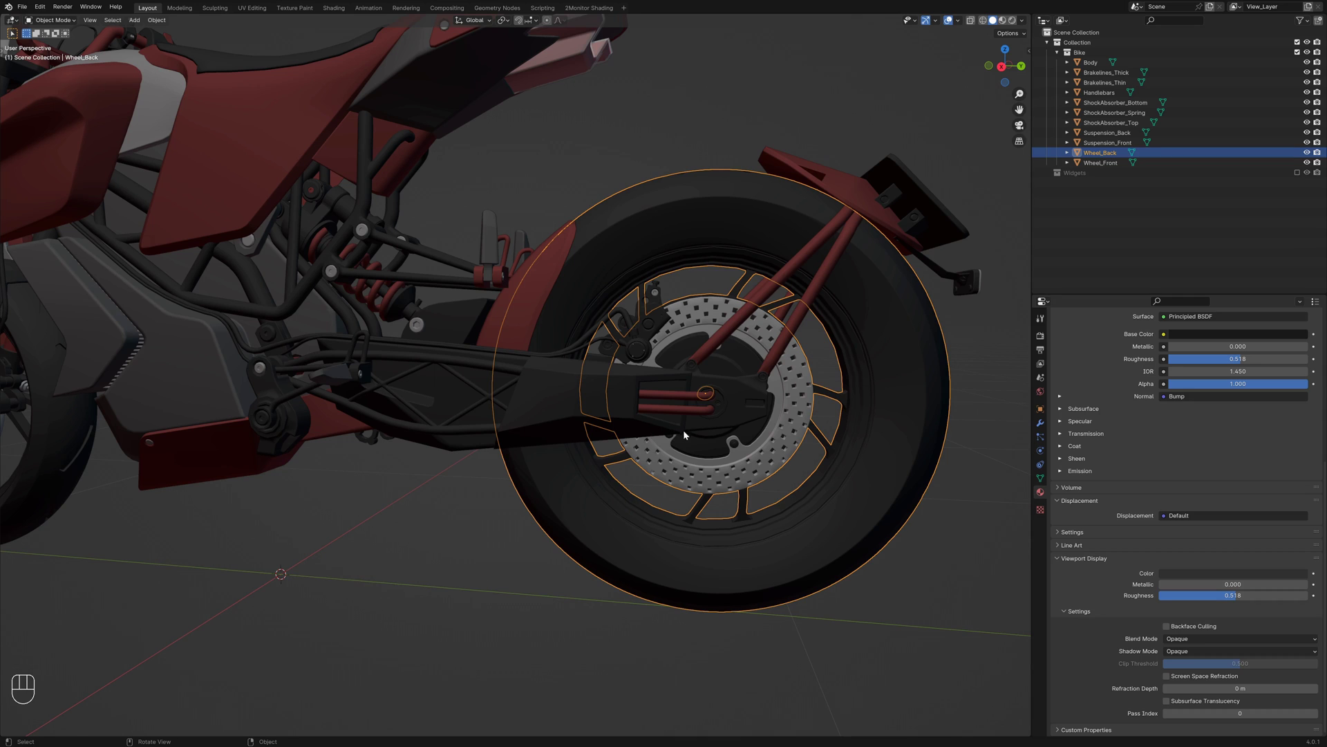
scroll(692, 387, up, 8)
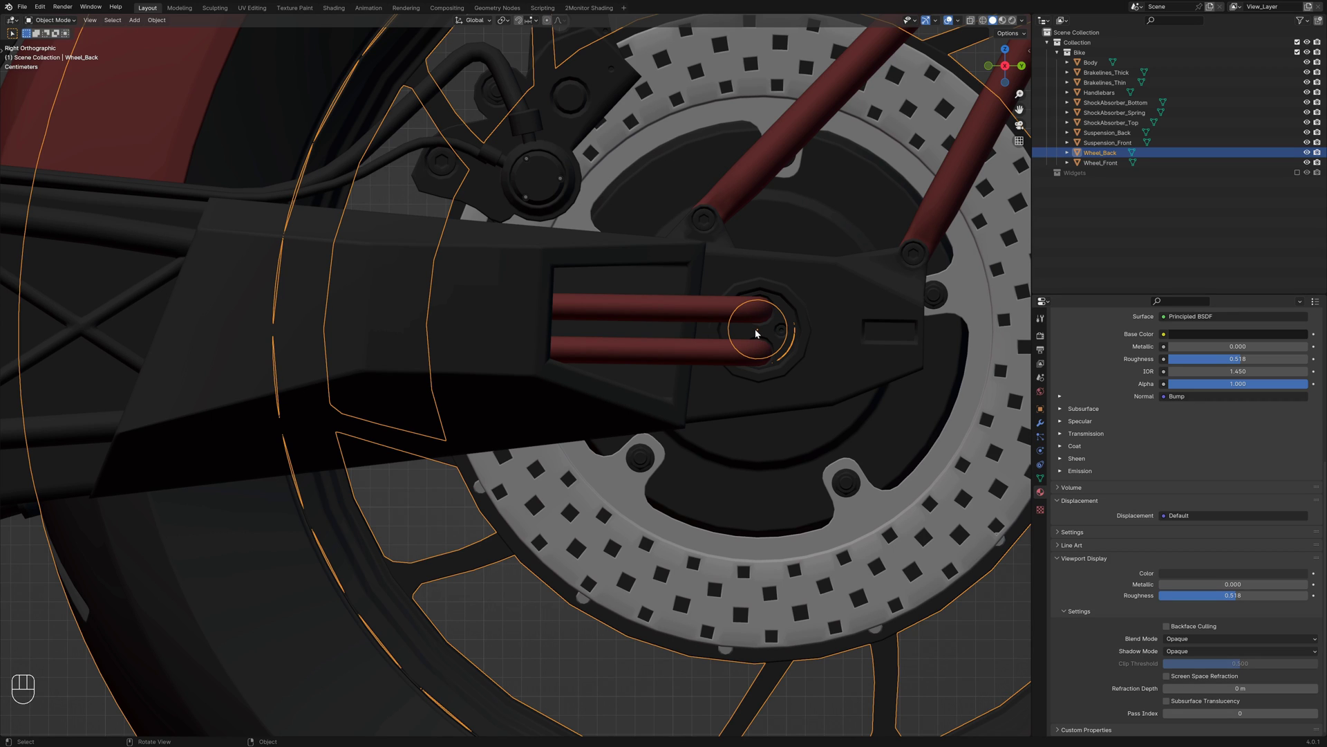
scroll(754, 330, down, 5)
key(r)
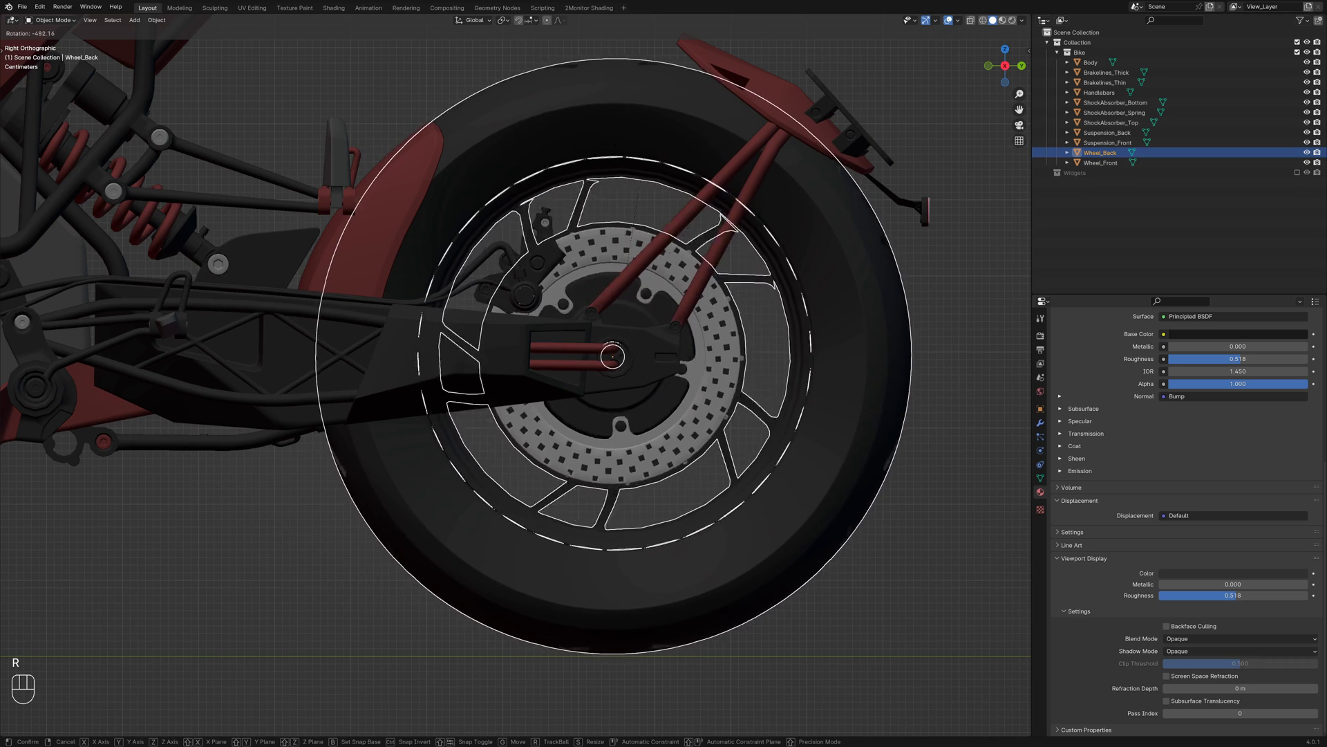
right_click(461, 210)
shift+middle_drag(462, 214, 744, 246)
click(545, 307)
key(r)
key(r)
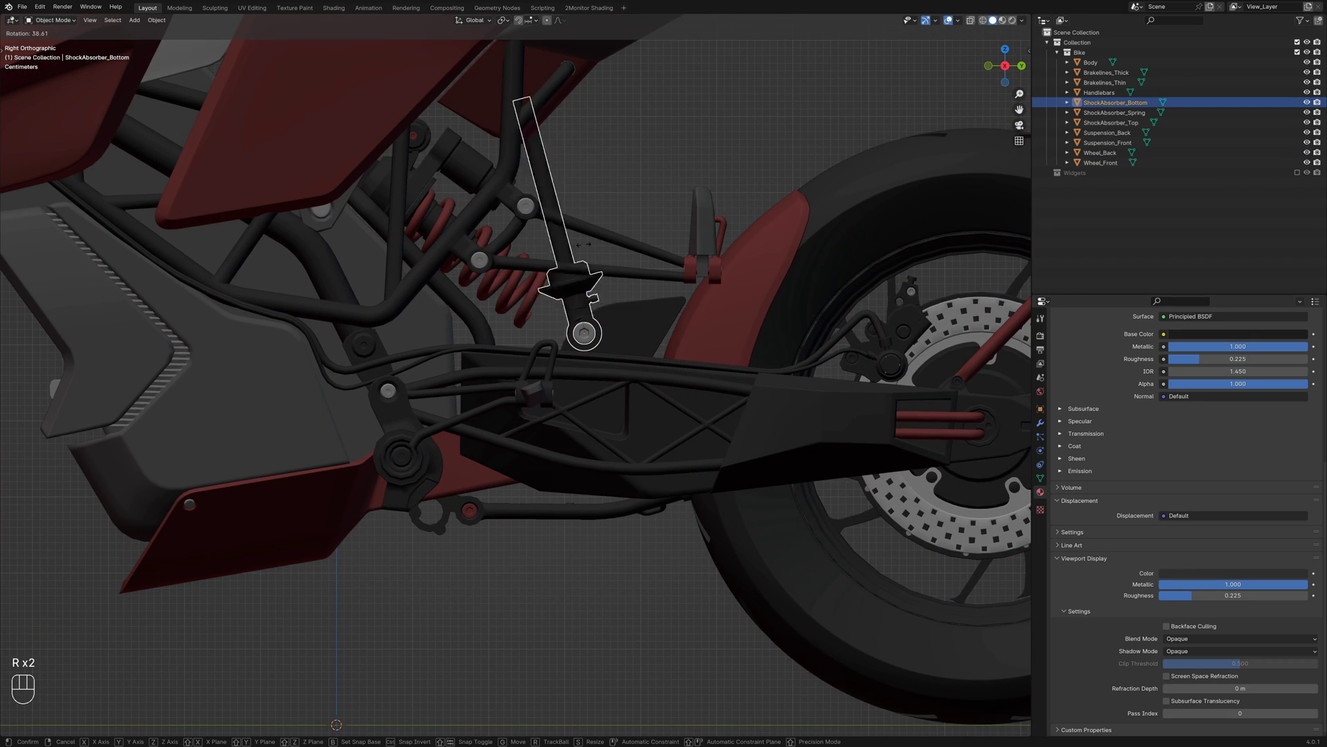
right_click(590, 252)
scroll(590, 250, down, 4)
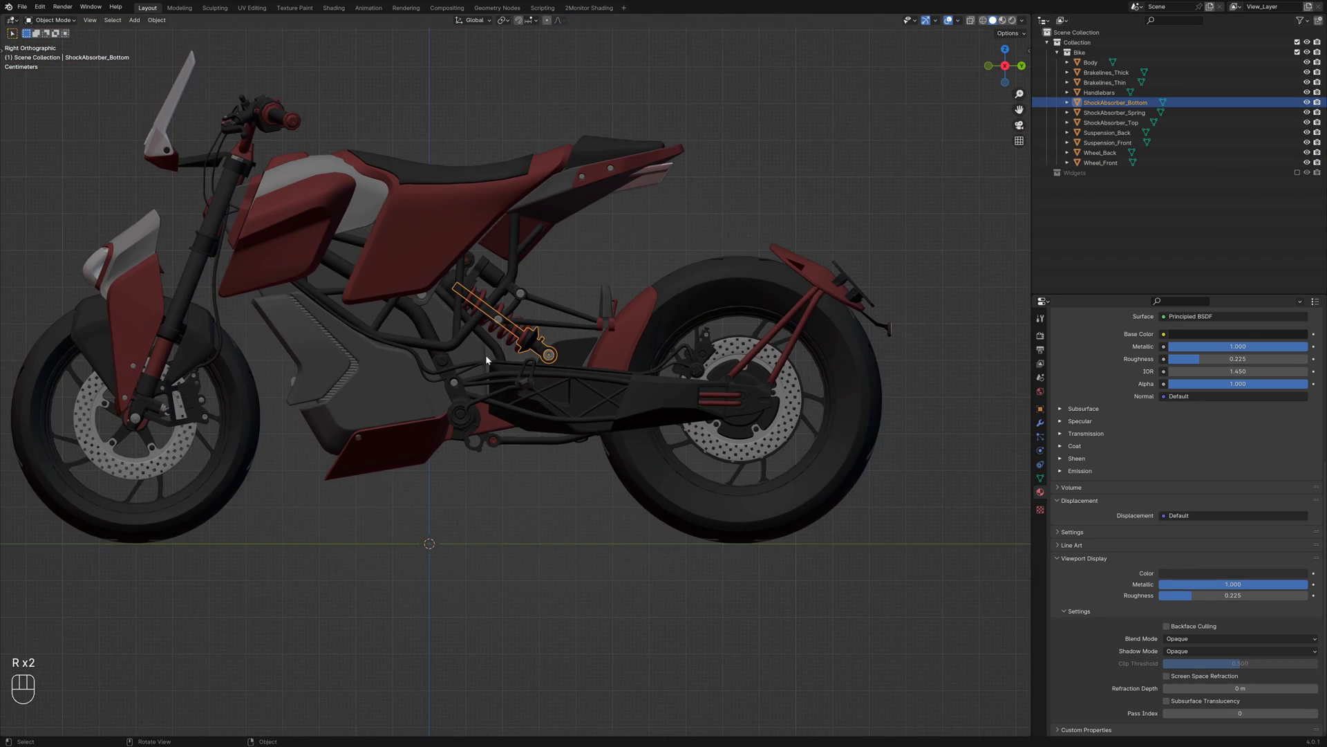
scroll(557, 333, up, 2)
shift+middle_drag(558, 334, 515, 376)
scroll(515, 375, down, 1)
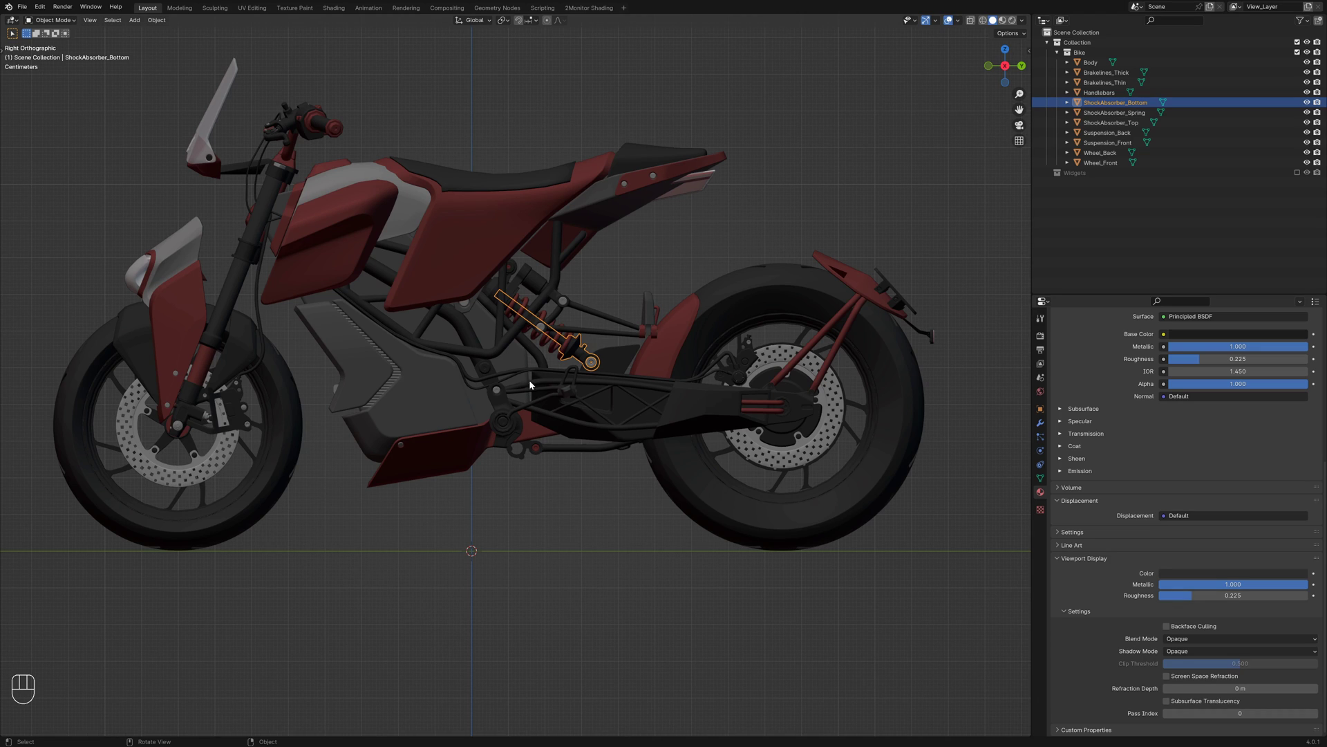
click(868, 509)
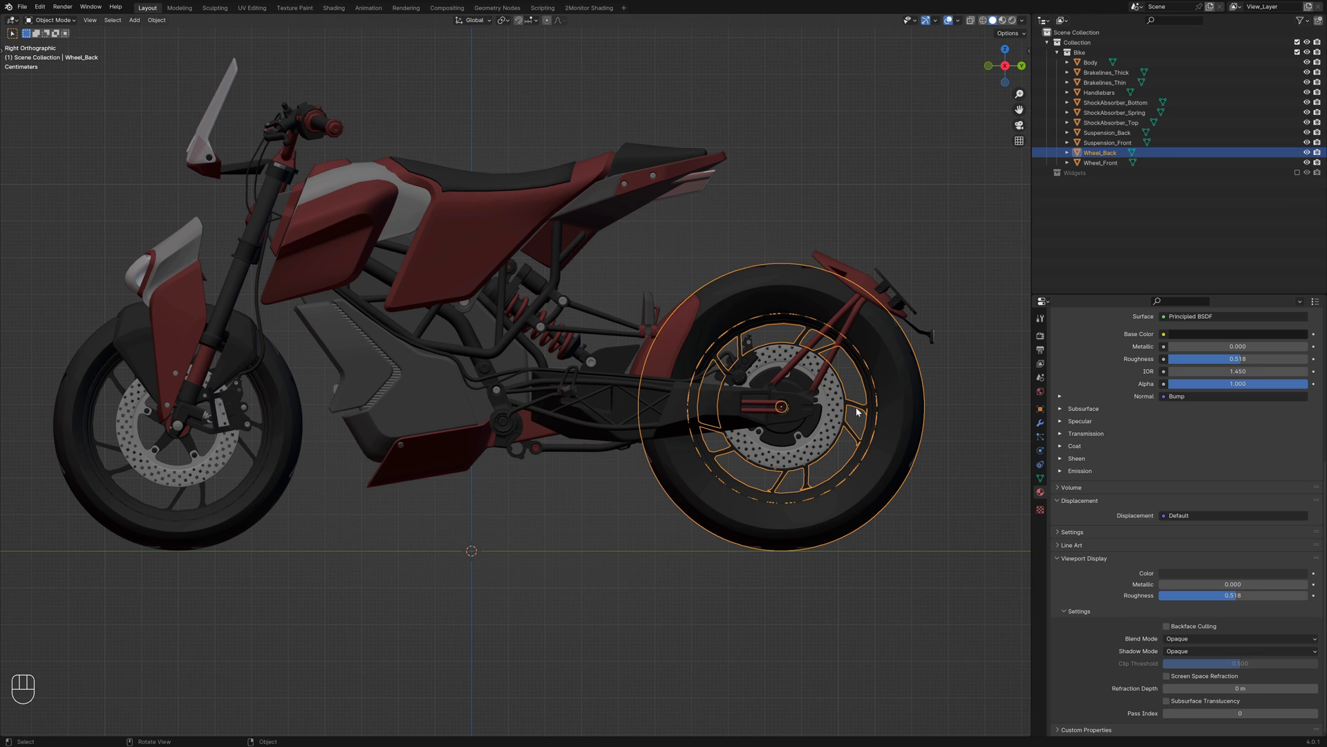
Shift the back wheel's mesh up and right, then isolate the wheel in local view.
key(Tab)
key(g)
click(878, 370)
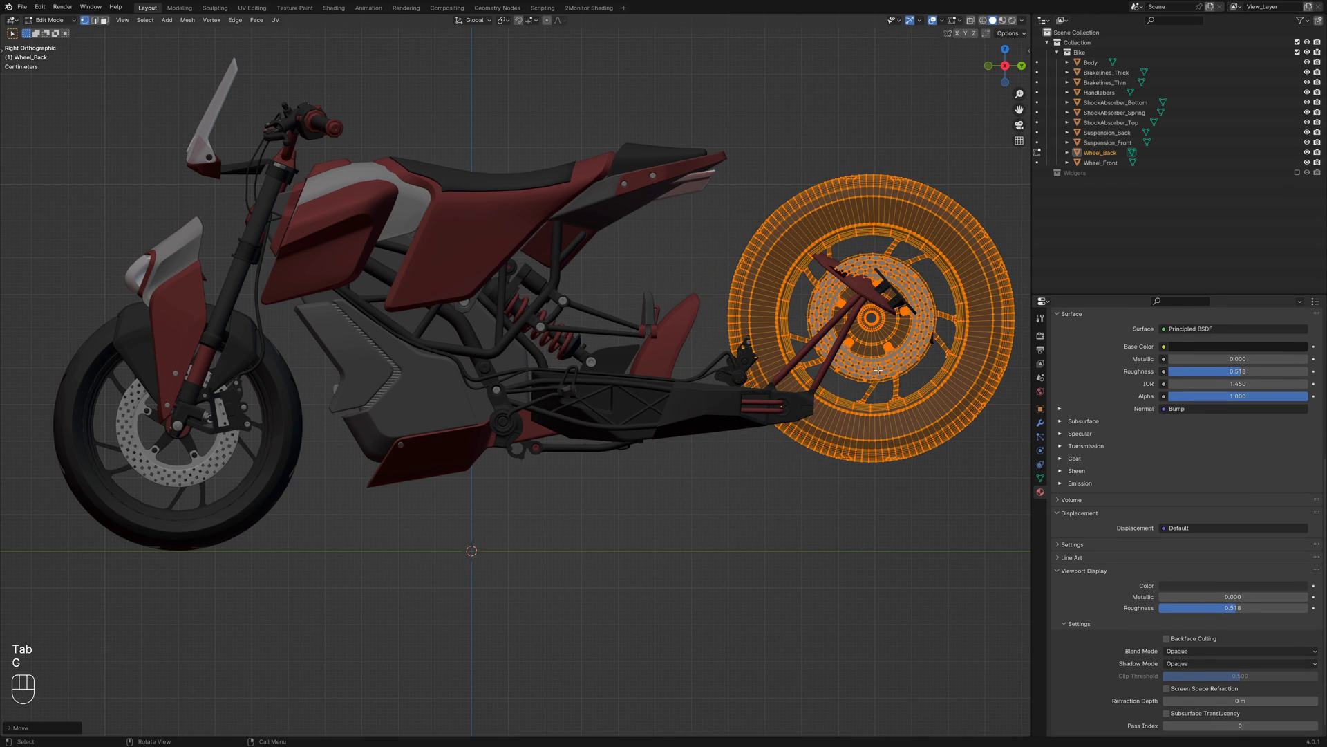
key(KP_Divide)
key(Tab)
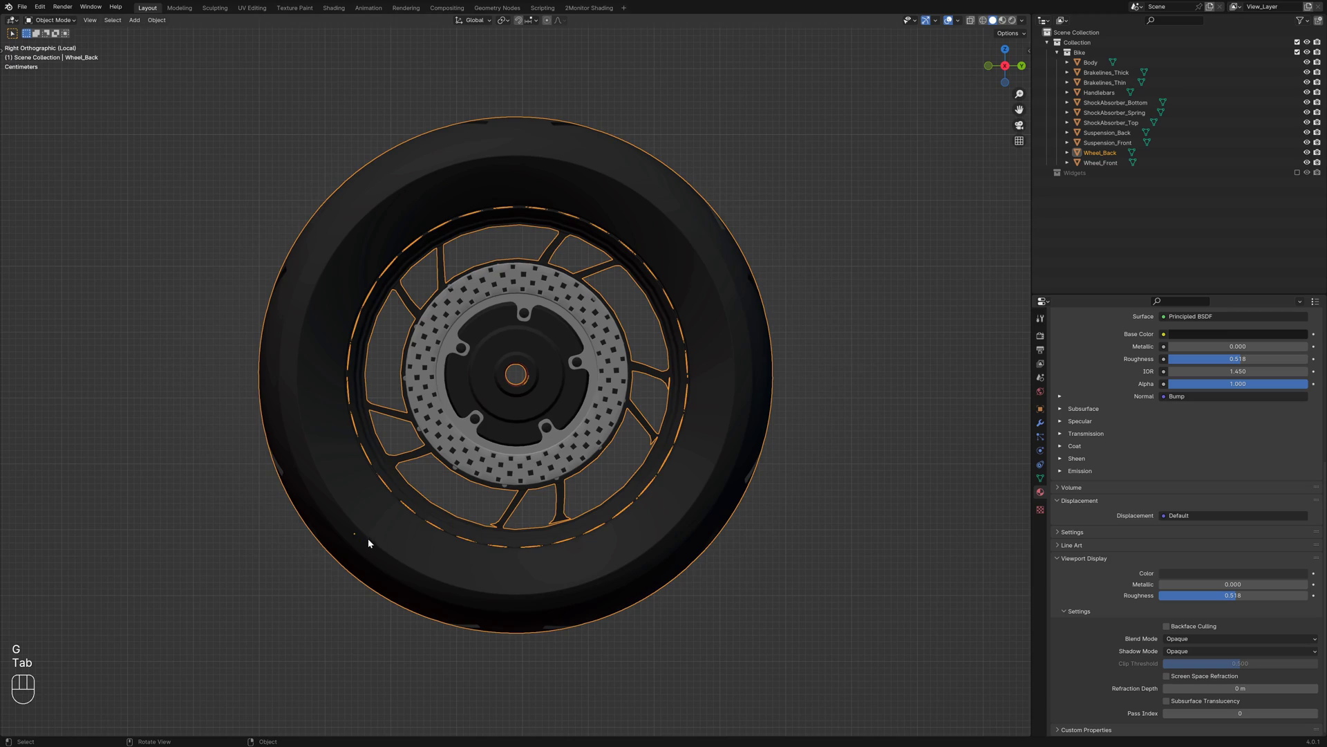
scroll(367, 538, up, 4)
middle_drag(459, 415, 625, 424)
In Edit Mode, select the edge loops around and inside the back wheel's hub bore.
key(Tab)
scroll(624, 425, up, 2)
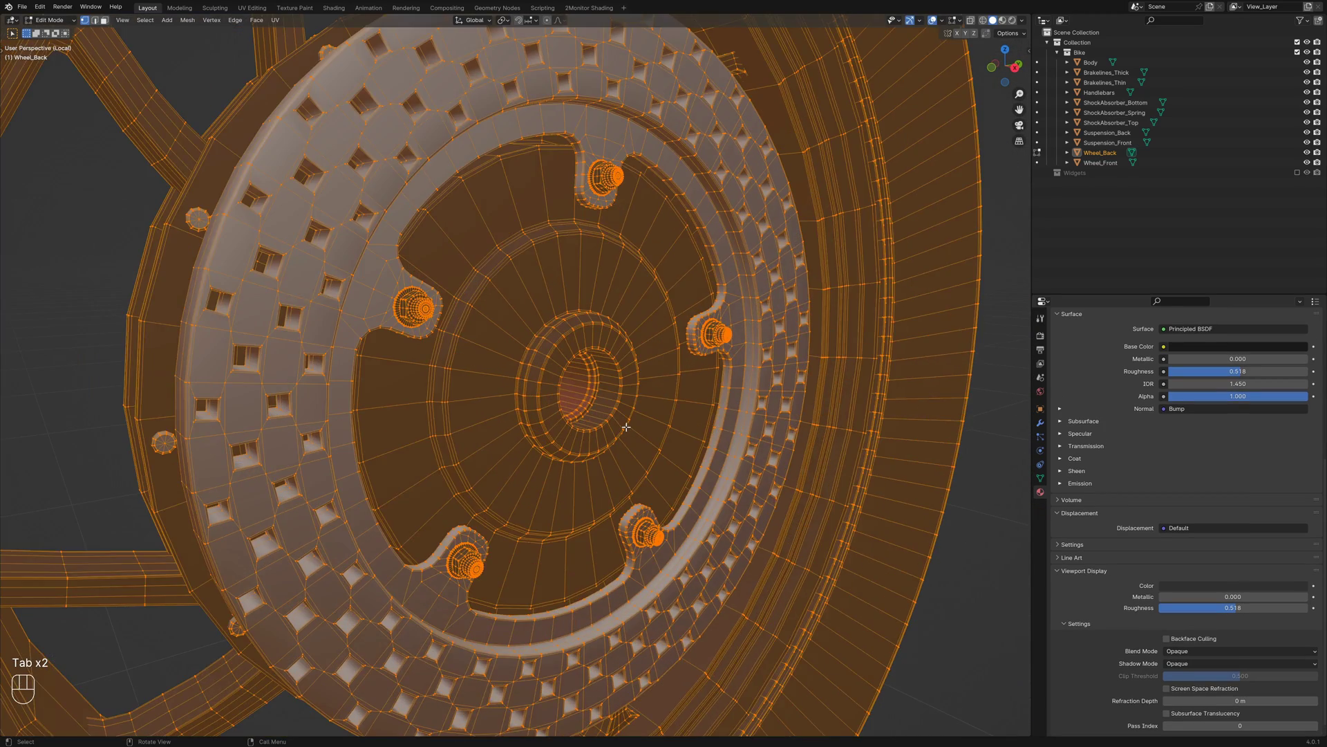
key(alt+a)
scroll(529, 400, up, 5)
key(1)
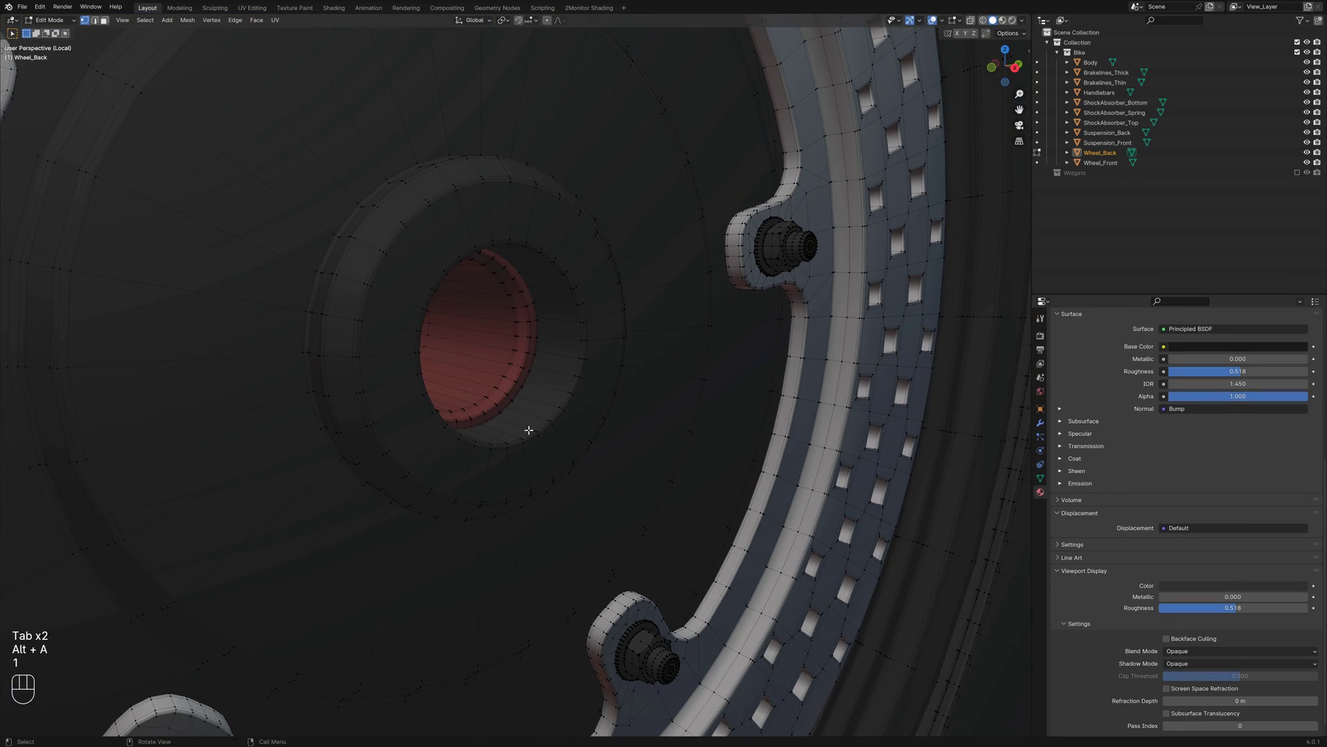
alt+click(526, 432)
alt+click(523, 432)
scroll(520, 433, down, 5)
middle_drag(308, 467, 459, 462)
scroll(442, 453, up, 5)
alt+shift+click(320, 381)
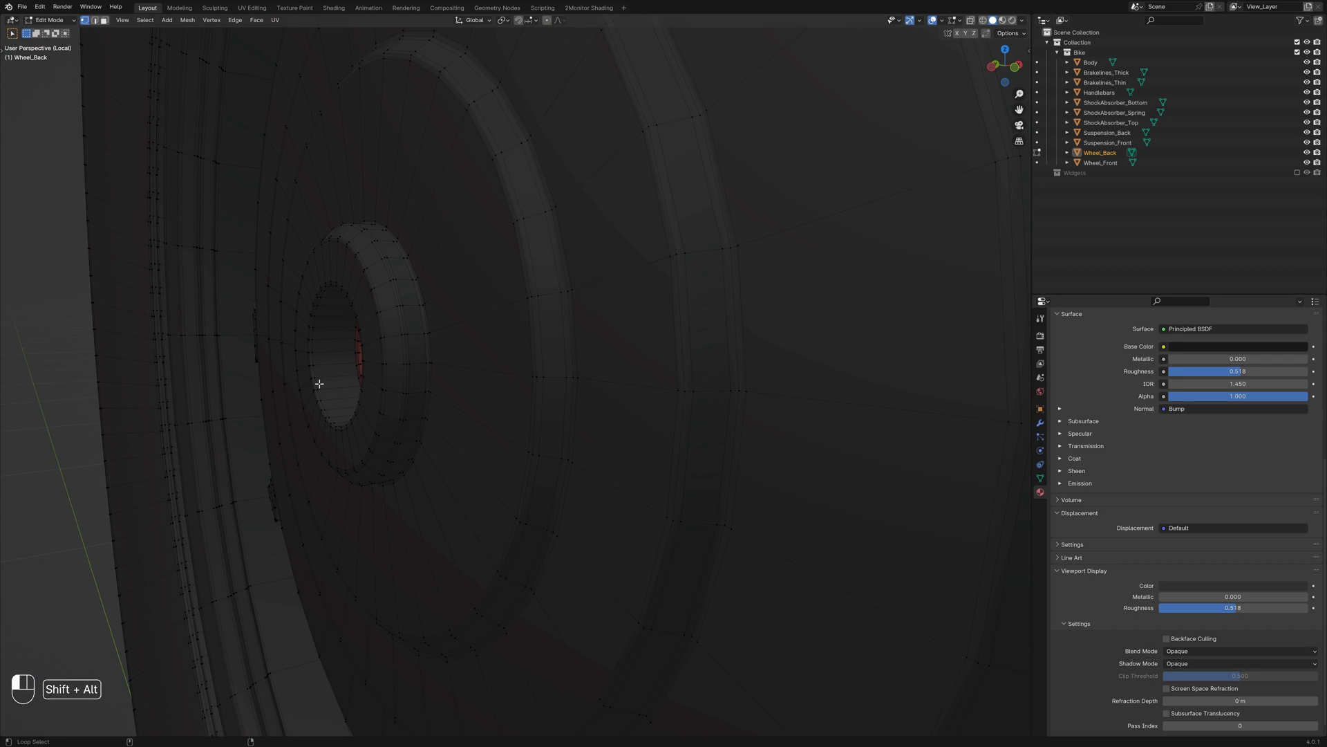
Snap the 3D cursor to the hub loops and set the wheel's origin to it.
key(shift+s)
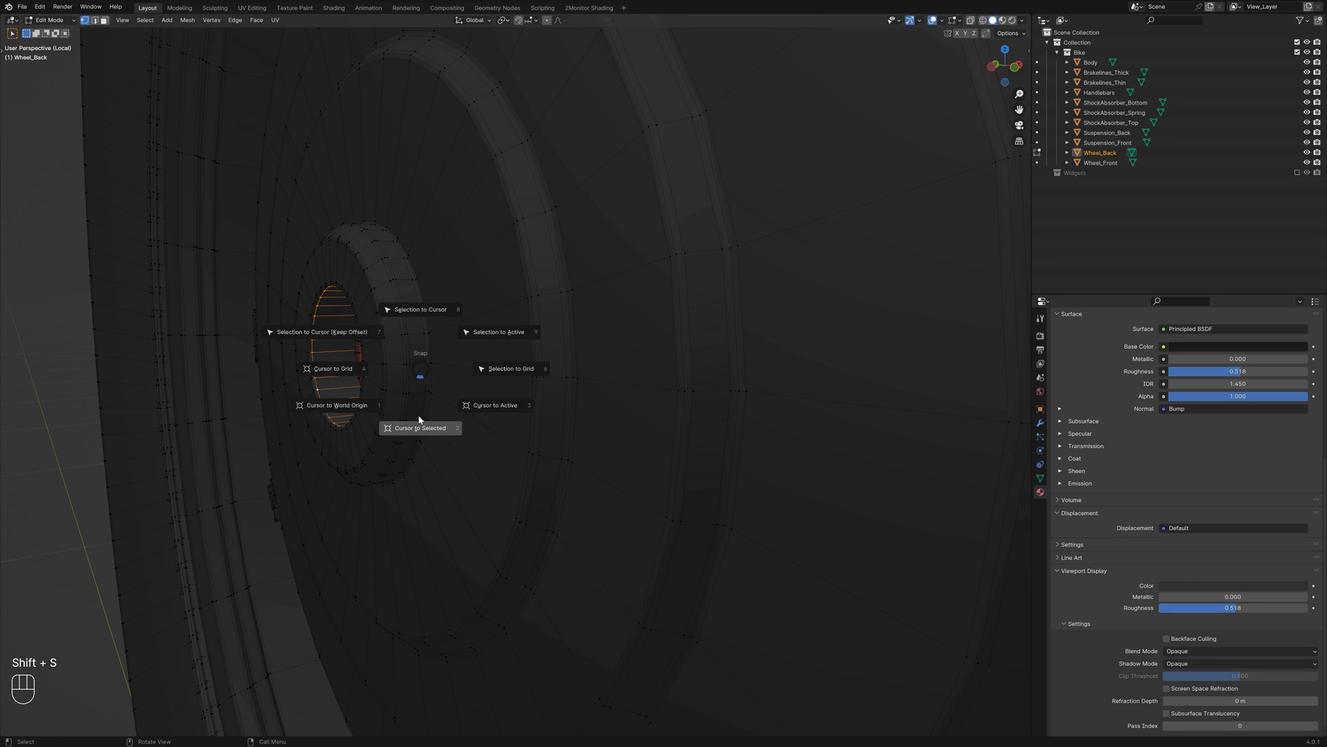
click(421, 425)
scroll(421, 425, down, 6)
key(Tab)
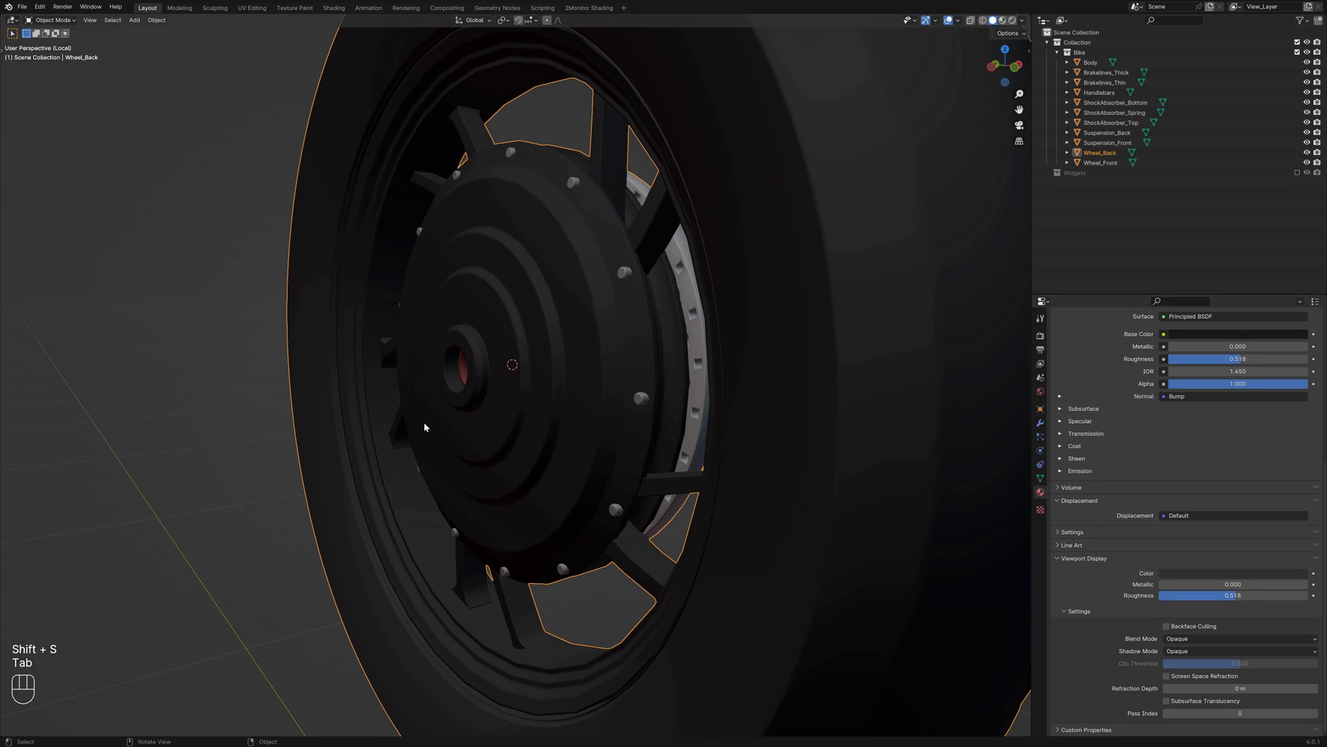
right_click(425, 422)
mouse_move(388, 463)
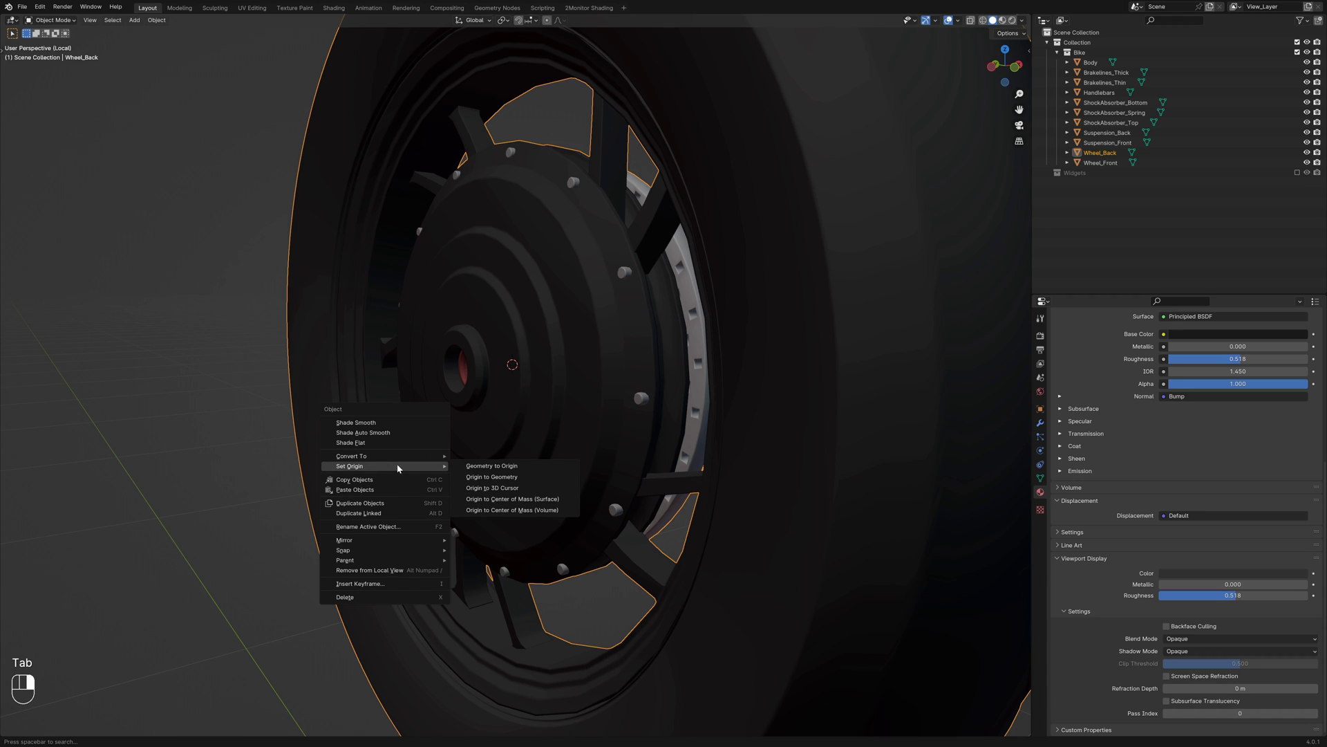
click(494, 488)
Test-rotate the wheel in right view, then undo back to its original pose.
scroll(512, 477, down, 5)
middle_drag(641, 477, 534, 473)
key(KP_3)
scroll(534, 474, up, 4)
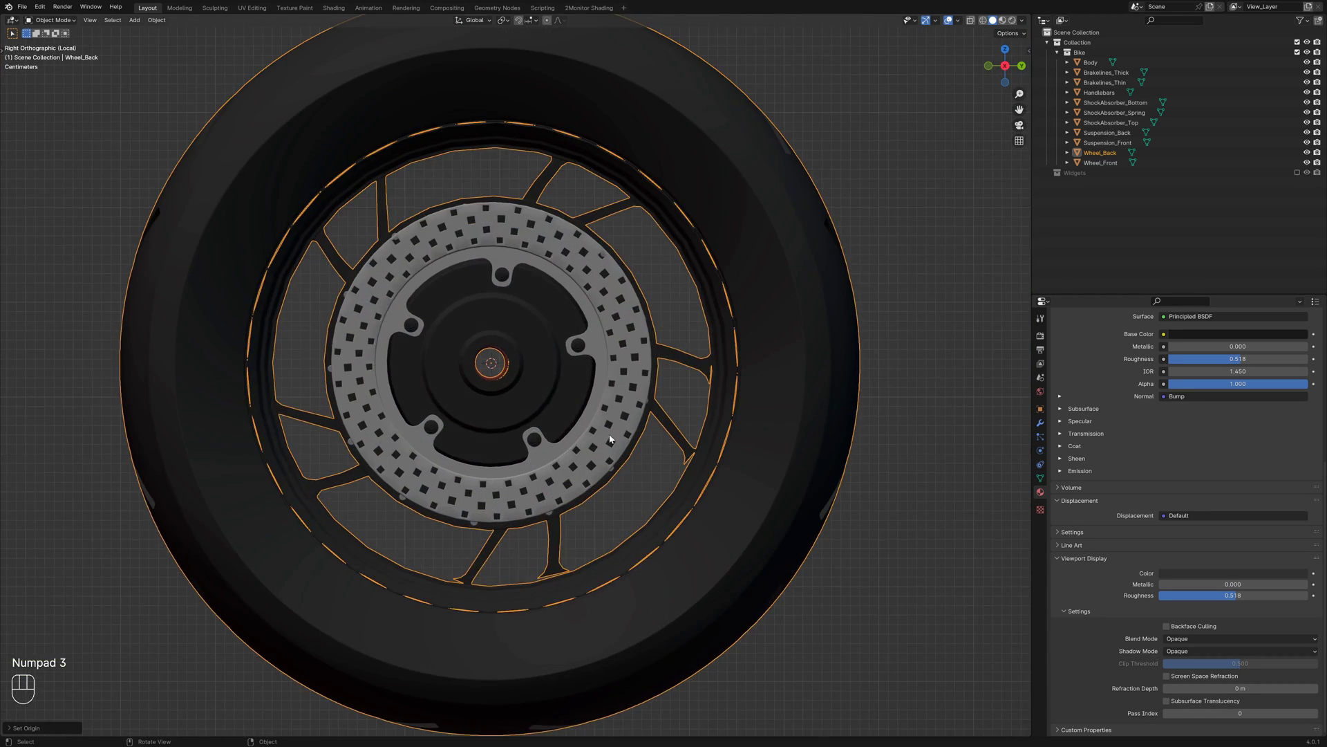
key(r)
click(445, 434)
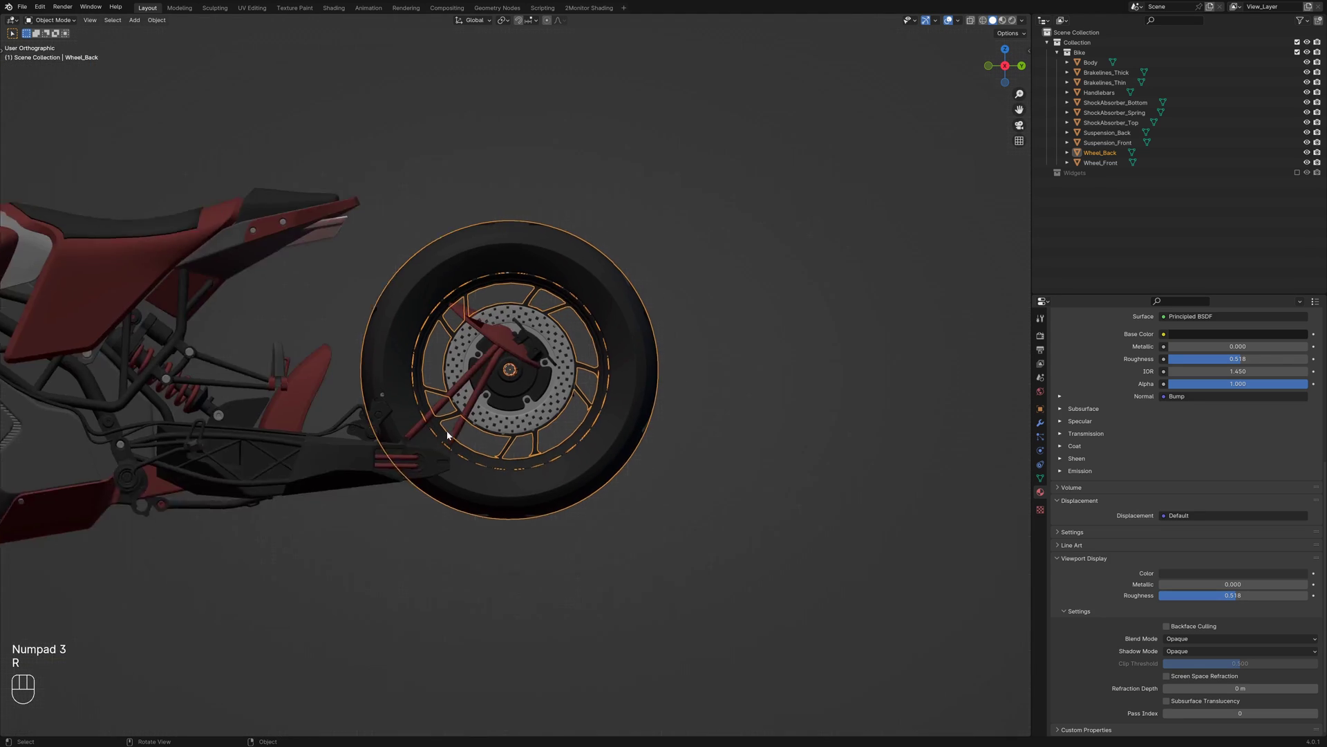
key(ctrl+z)
key(ctrl+z)
key(ctrl+z)
key(ctrl+z)
key(ctrl+z)
key(ctrl+z)
key(ctrl+z)
key(ctrl+z)
key(ctrl+z)
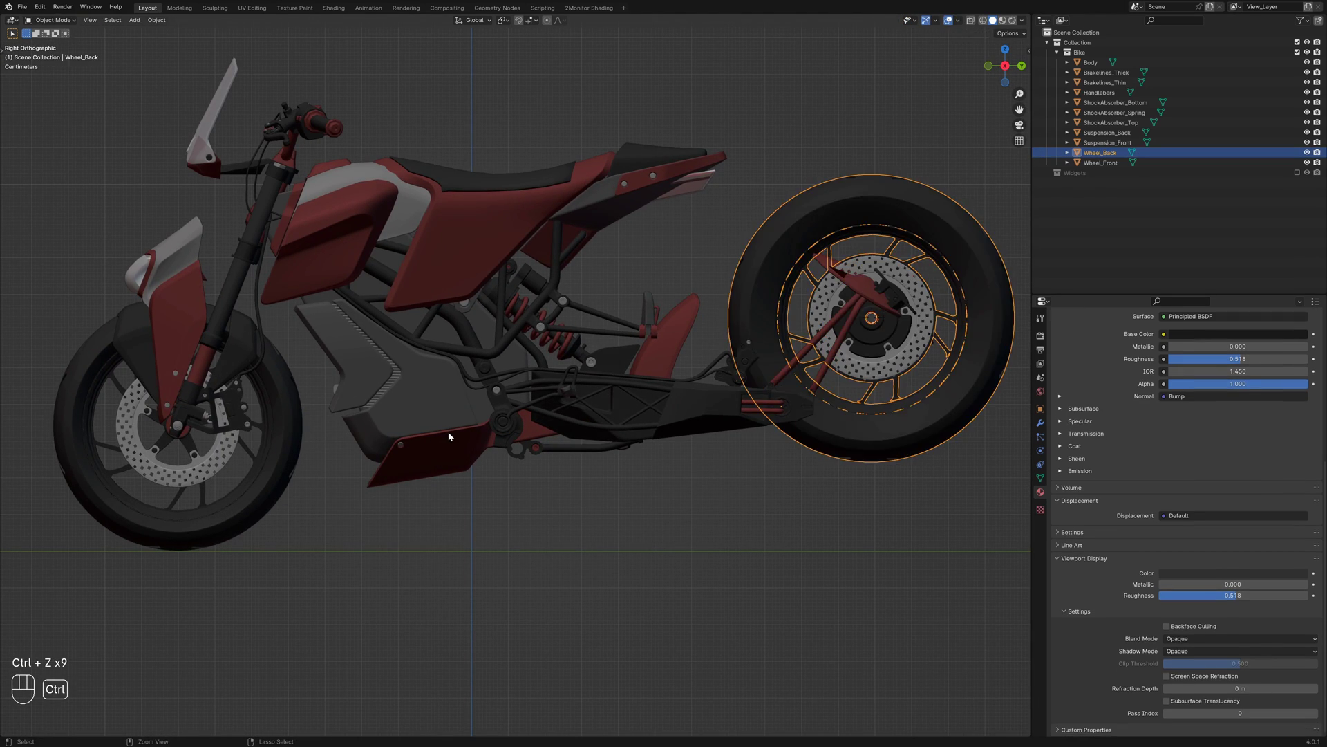
key(ctrl+z)
key(ctrl+z)
key(ctrl+z)
key(ctrl+z)
key(ctrl+z)
Select Wheel_Back, test-rotate it around its hub, cancel, and frame the whole bike.
key(alt+a)
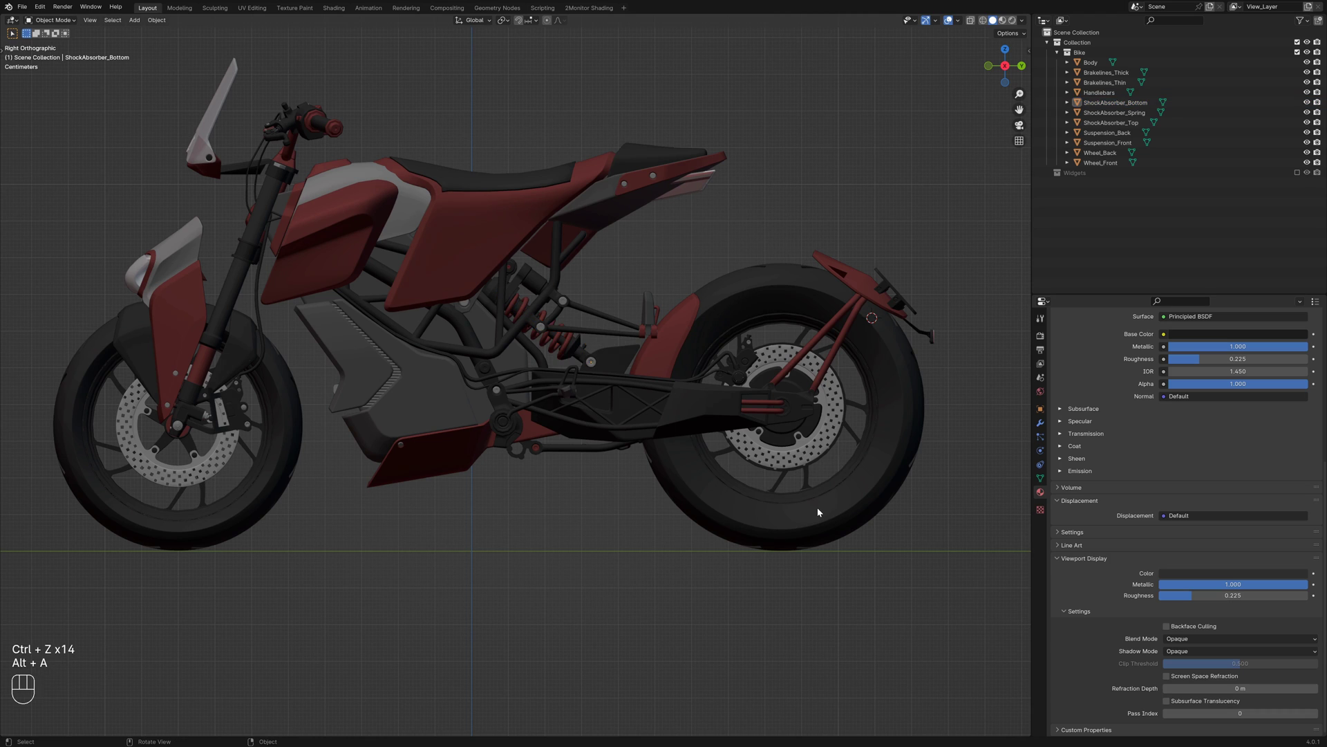
click(818, 512)
shift+middle_drag(784, 492, 685, 396)
scroll(829, 465, up, 3)
key(r)
right_click(456, 346)
scroll(456, 347, down, 3)
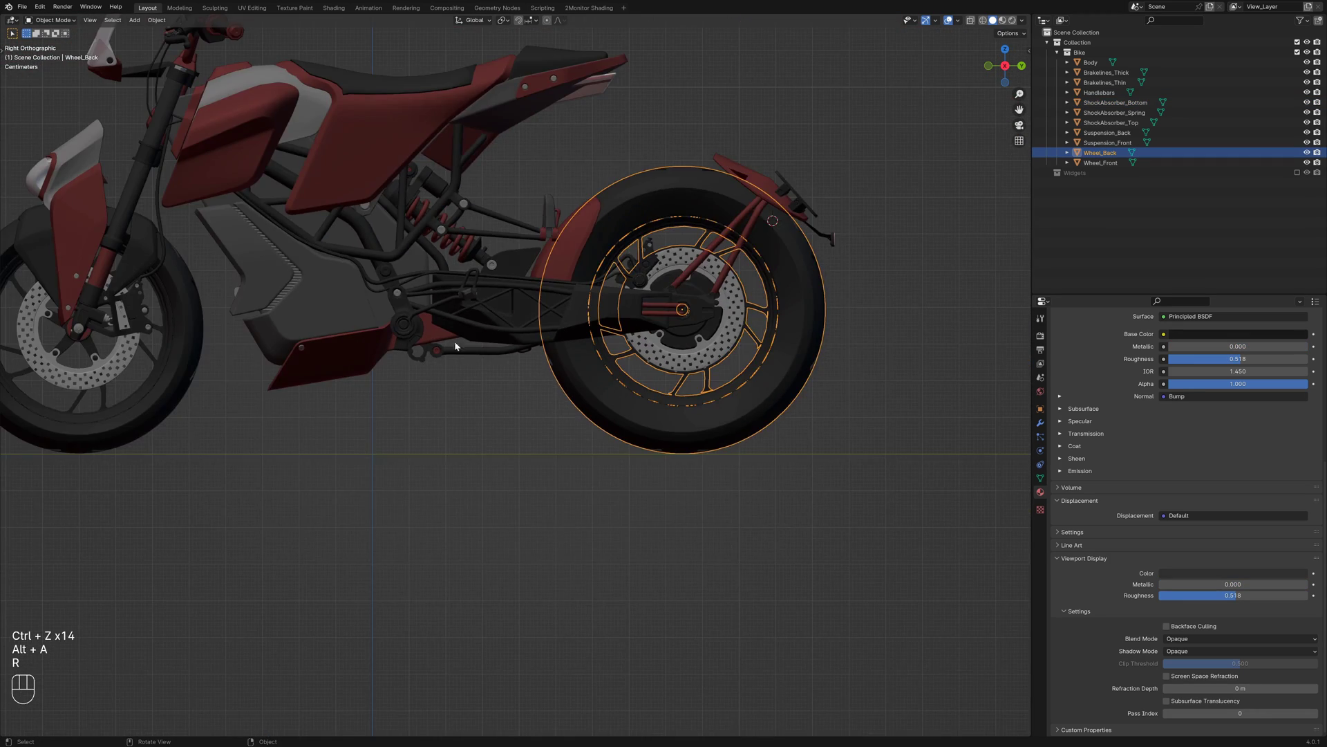
shift+middle_drag(456, 345, 583, 414)
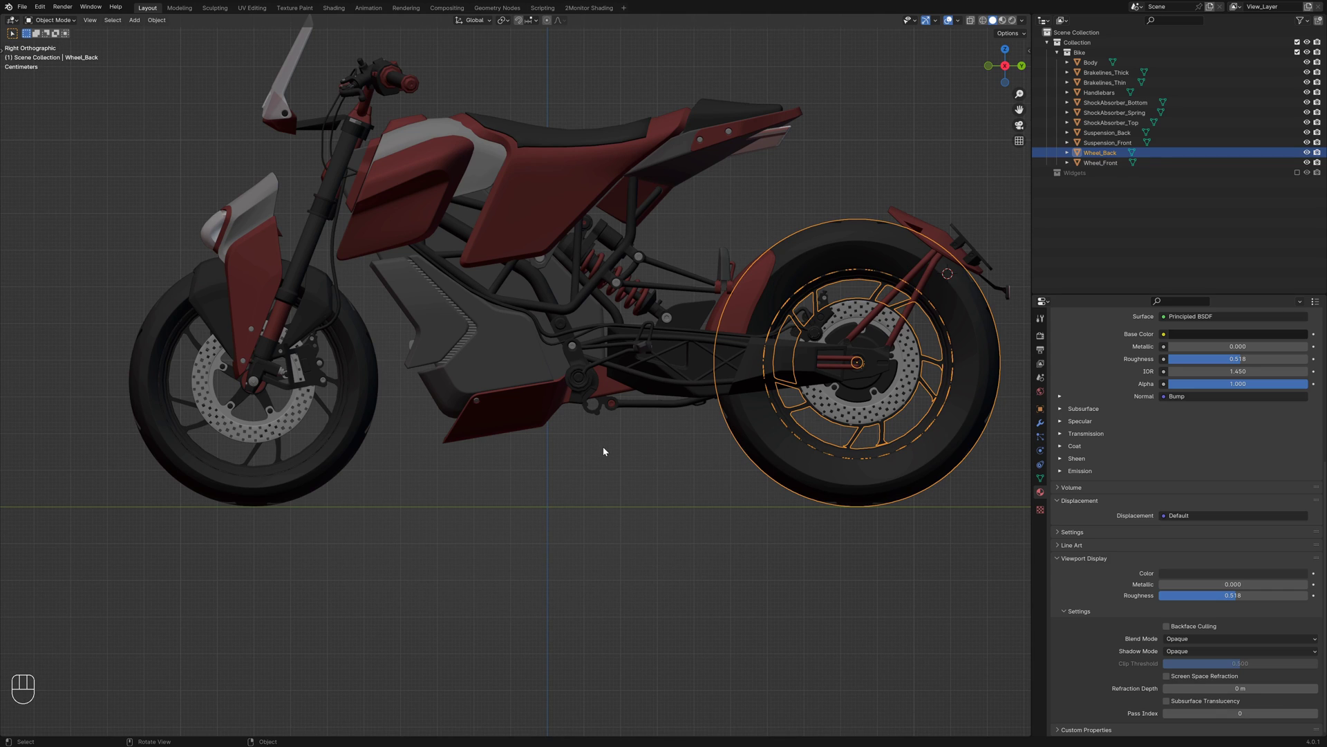
shift+middle_drag(603, 451, 566, 498)
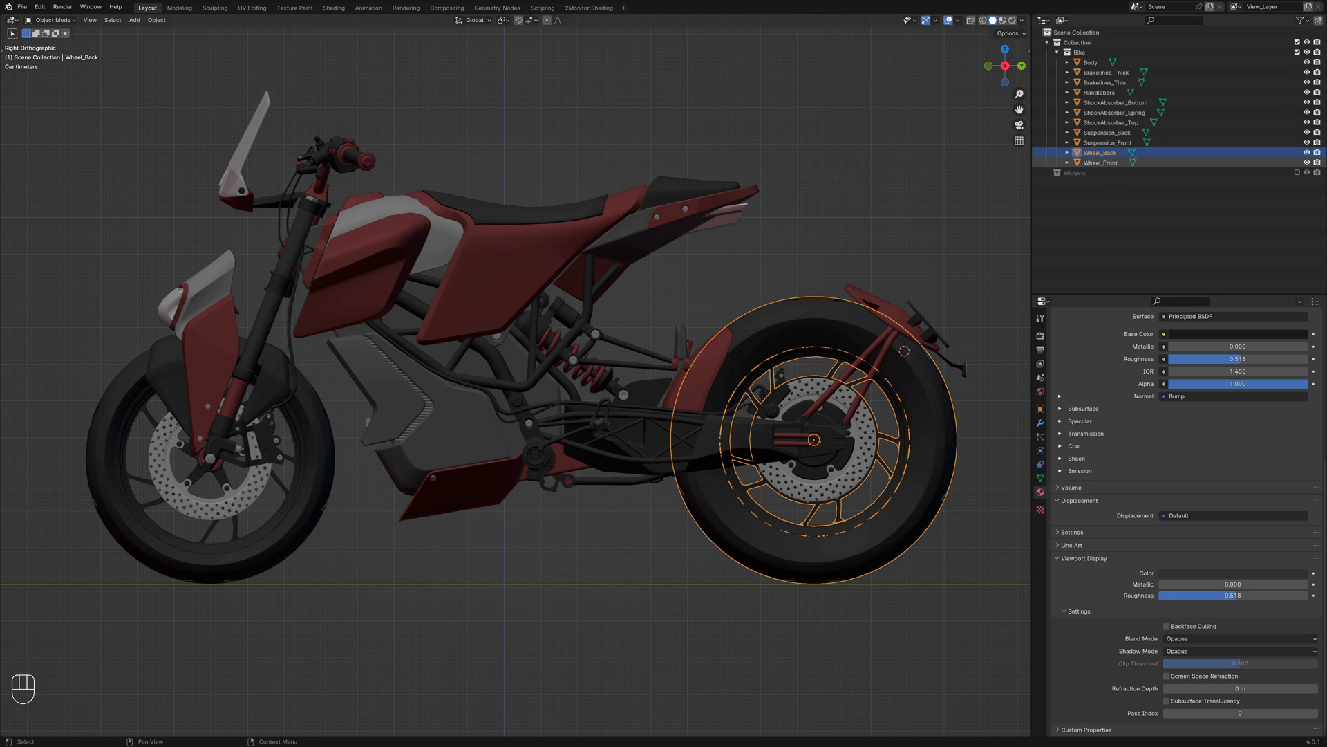
Re-include the Widgets collection, showing WGT-Root, WGT-Steering and other shapes beneath the bike.
click(1297, 172)
scroll(538, 522, down, 5)
middle_drag(538, 522, 441, 563)
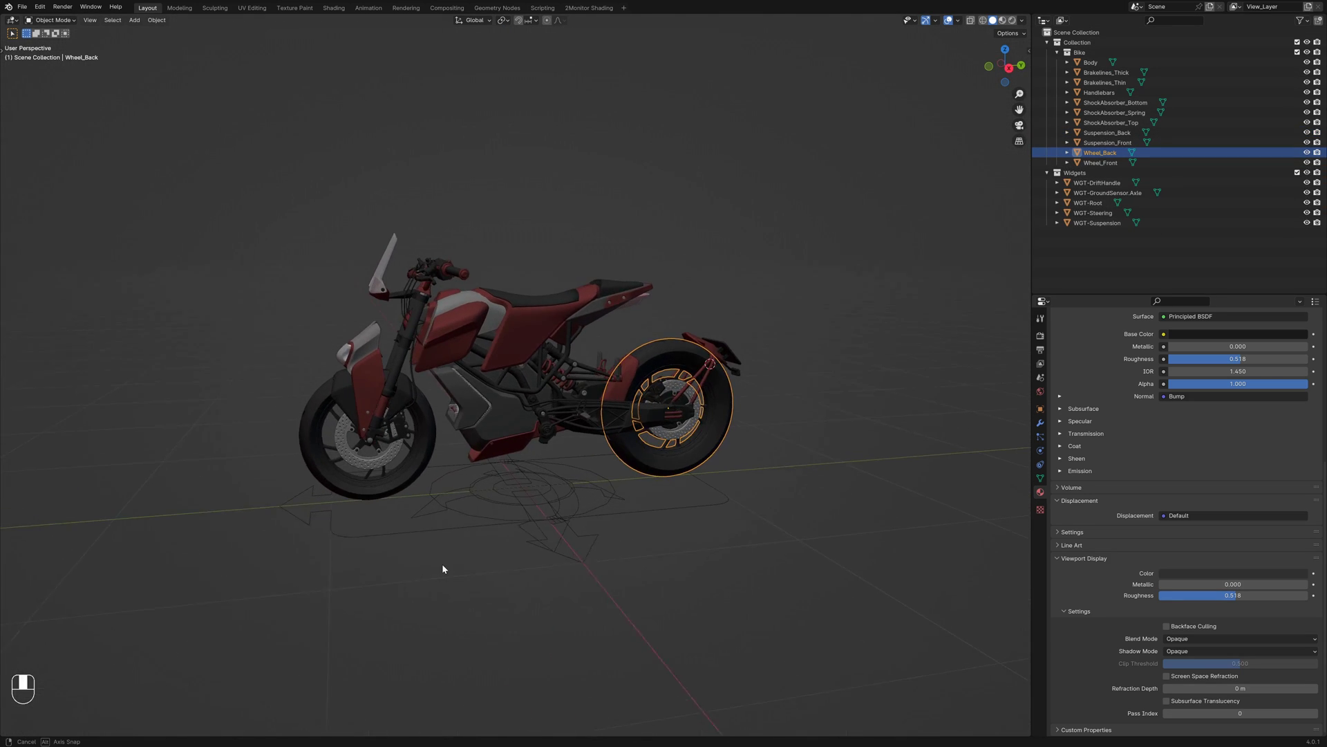
click(1297, 52)
scroll(528, 514, up, 3)
click(508, 549)
shift+middle_drag(509, 549, 516, 506)
key(Tab)
key(slash)
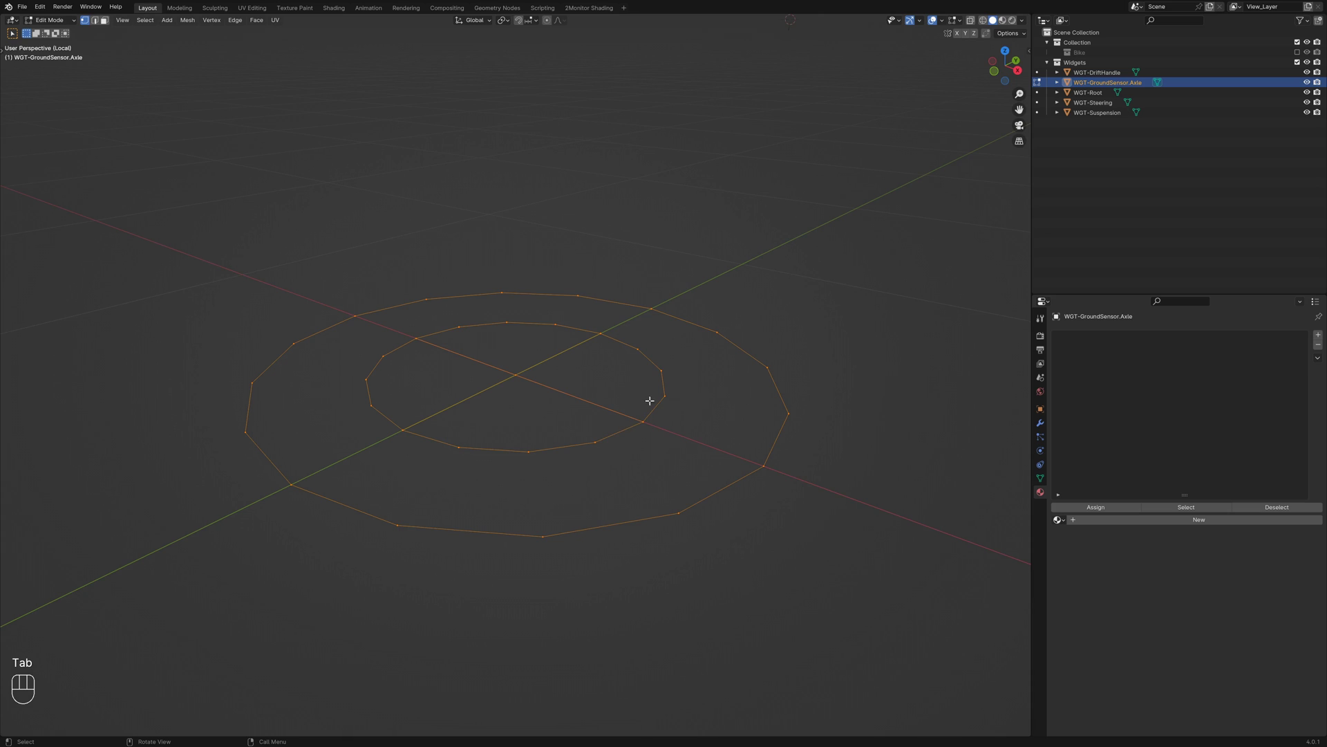
key(KP_Divide)
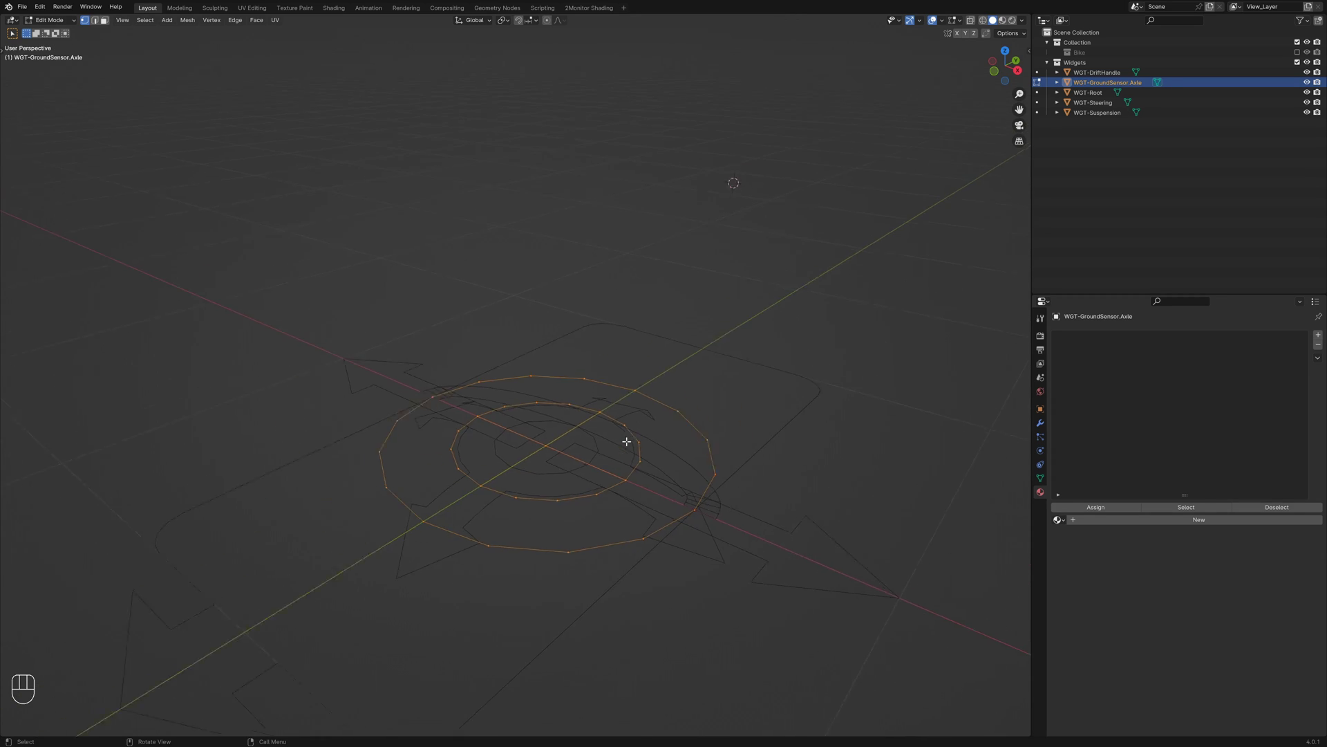
key(Tab)
click(728, 509)
key(g)
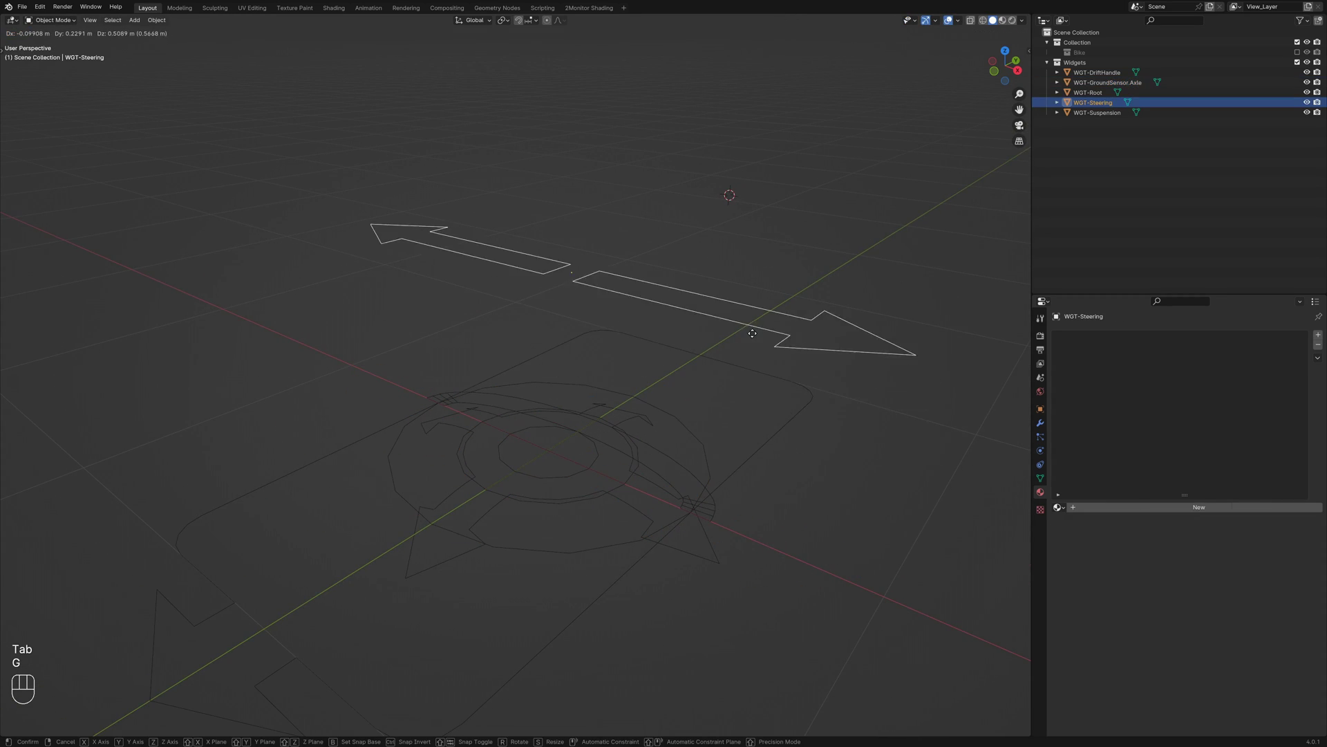
right_click(758, 426)
click(761, 456)
key(g)
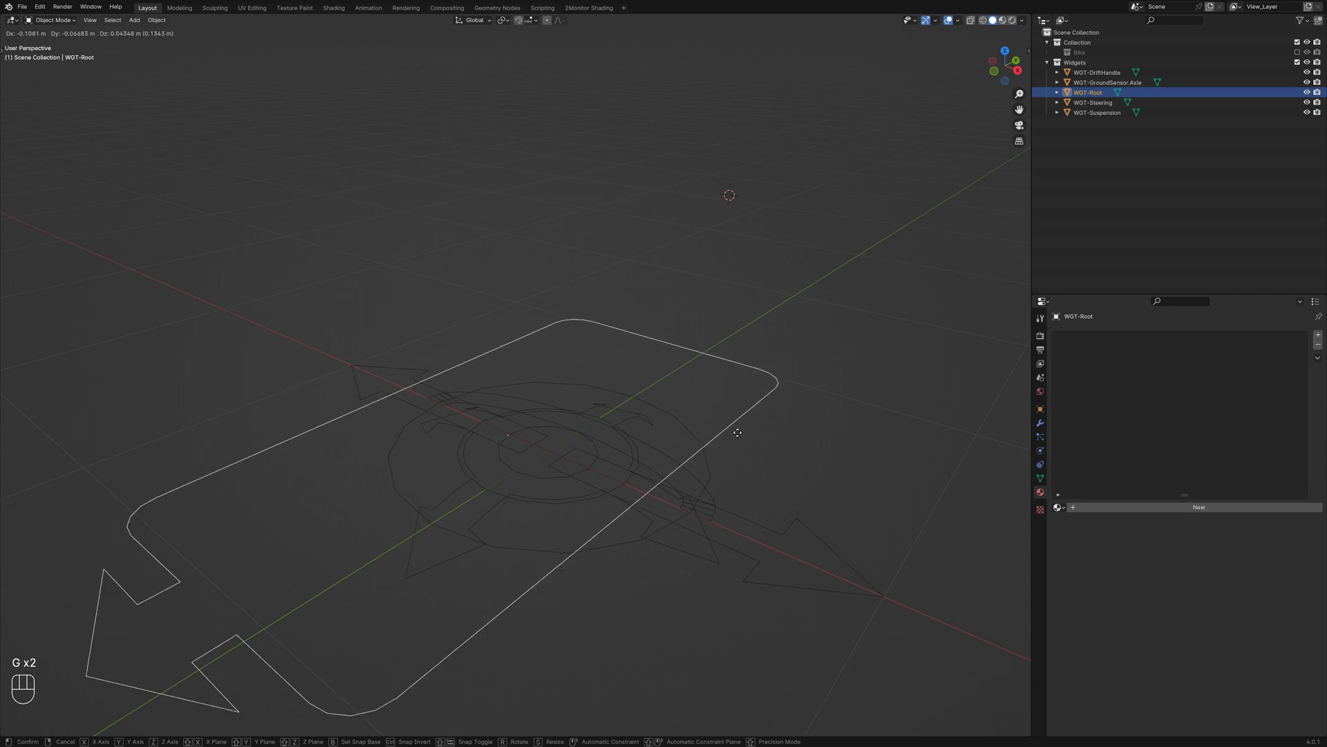
right_click(776, 337)
click(702, 458)
key(g)
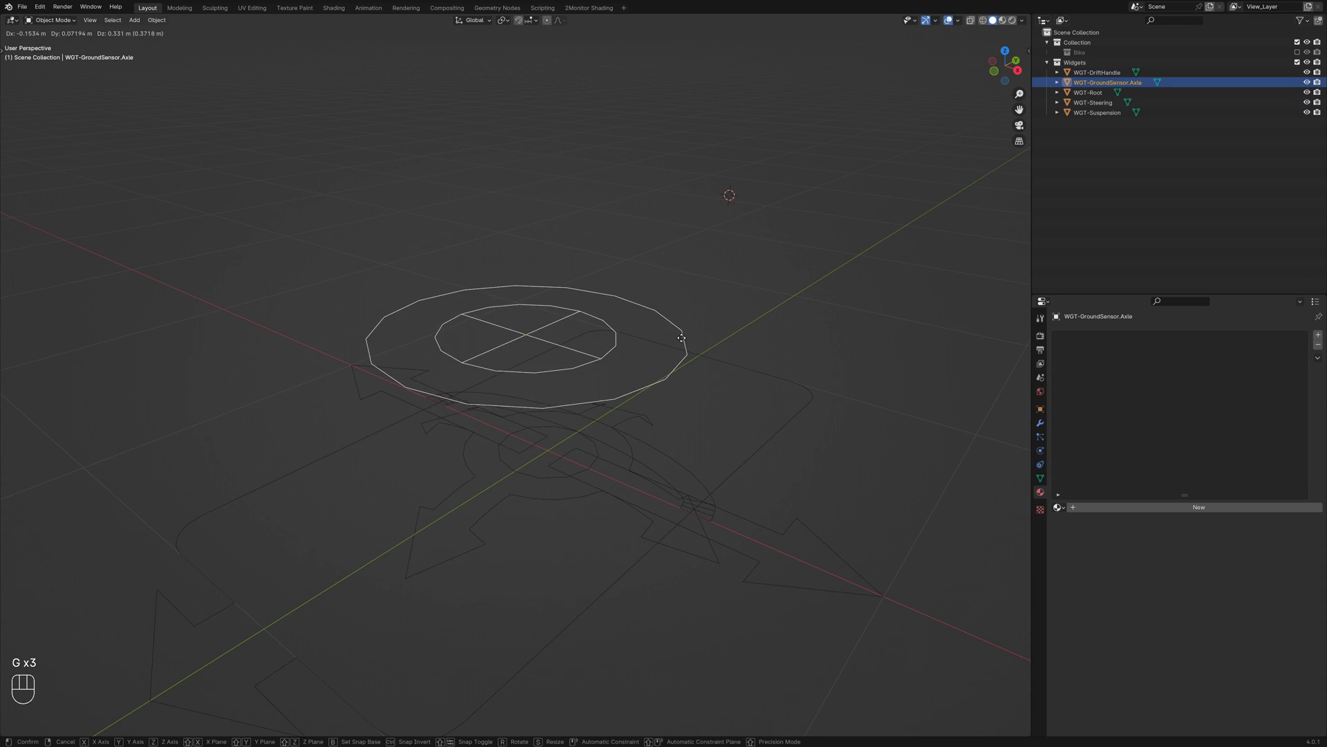
right_click(656, 349)
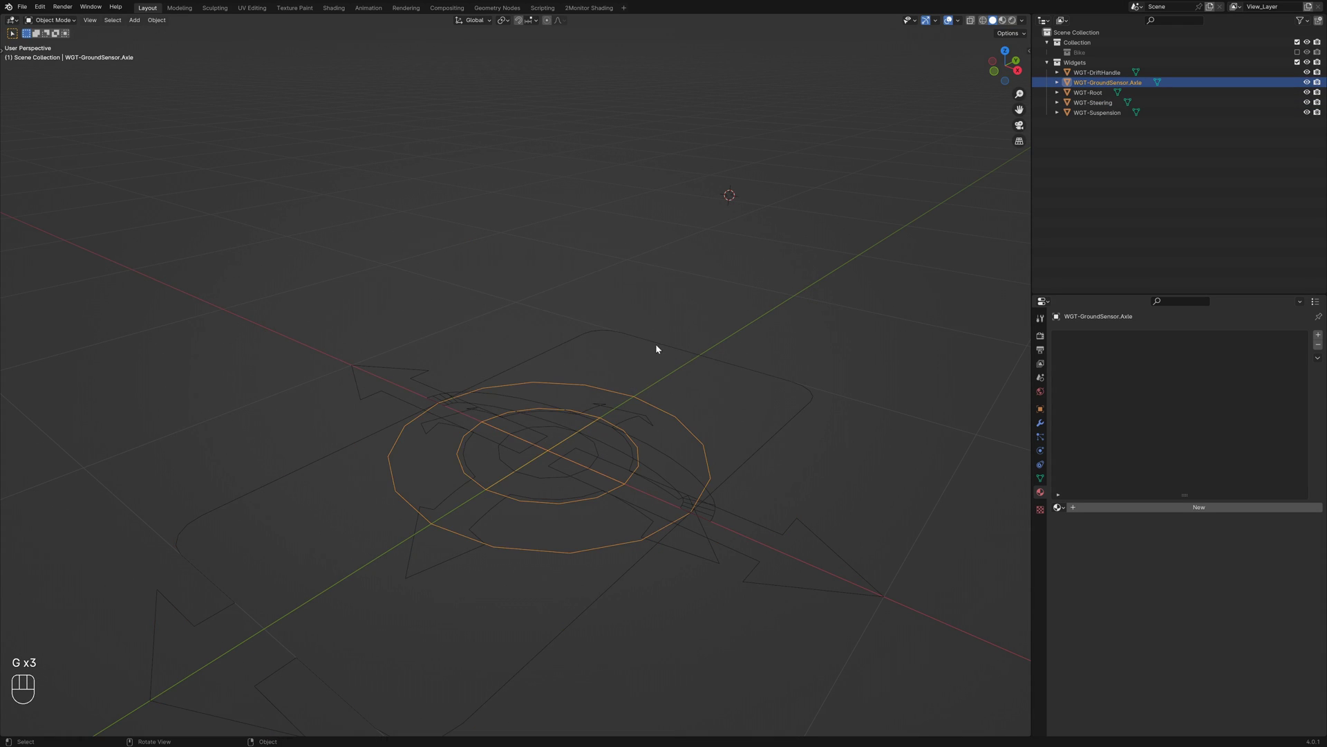
click(1098, 73)
click(1099, 83)
click(1090, 92)
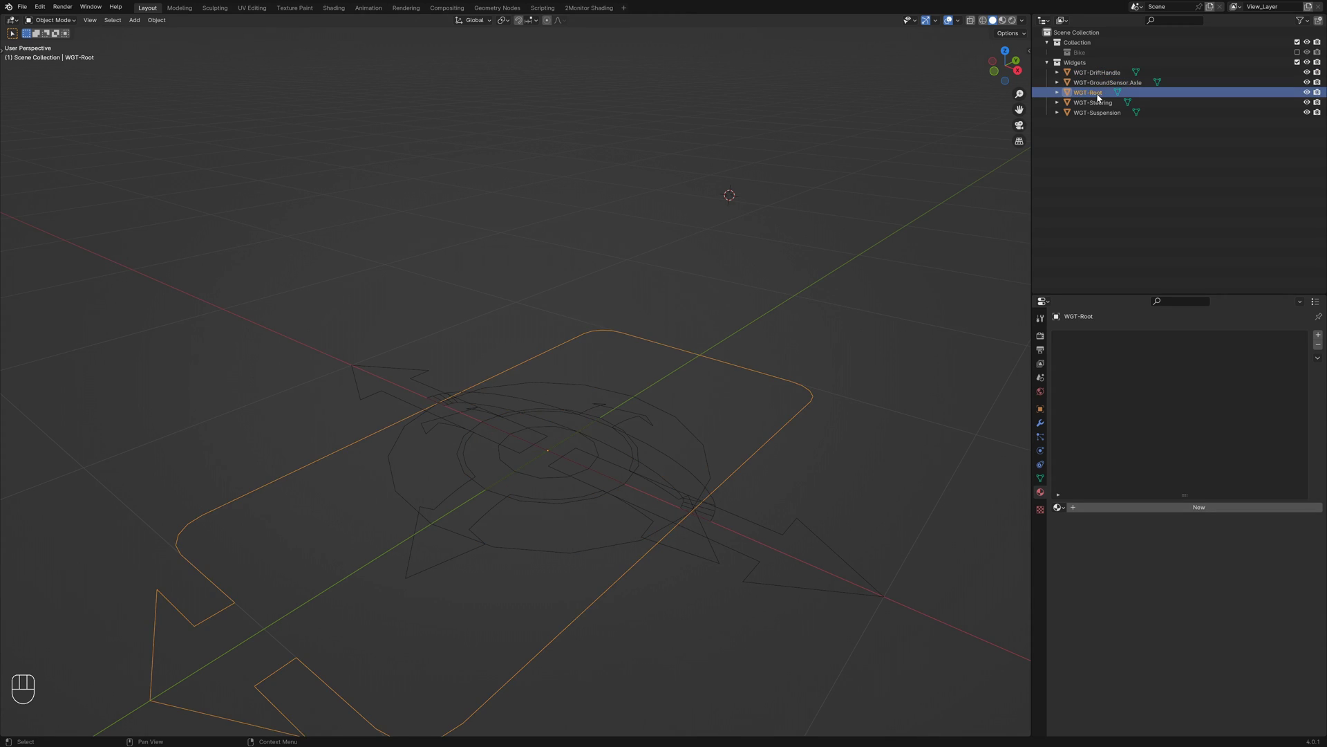
key(Down)
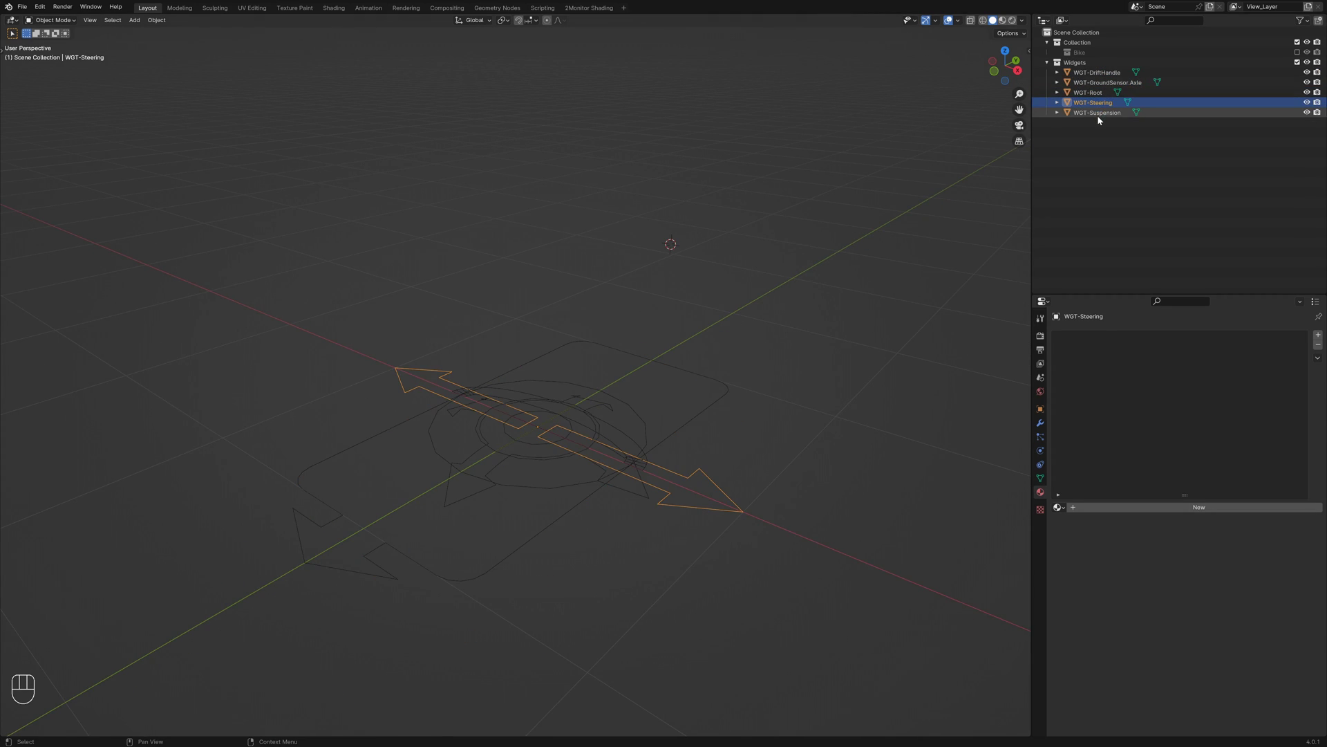
click(1097, 116)
key(g)
right_click(439, 352)
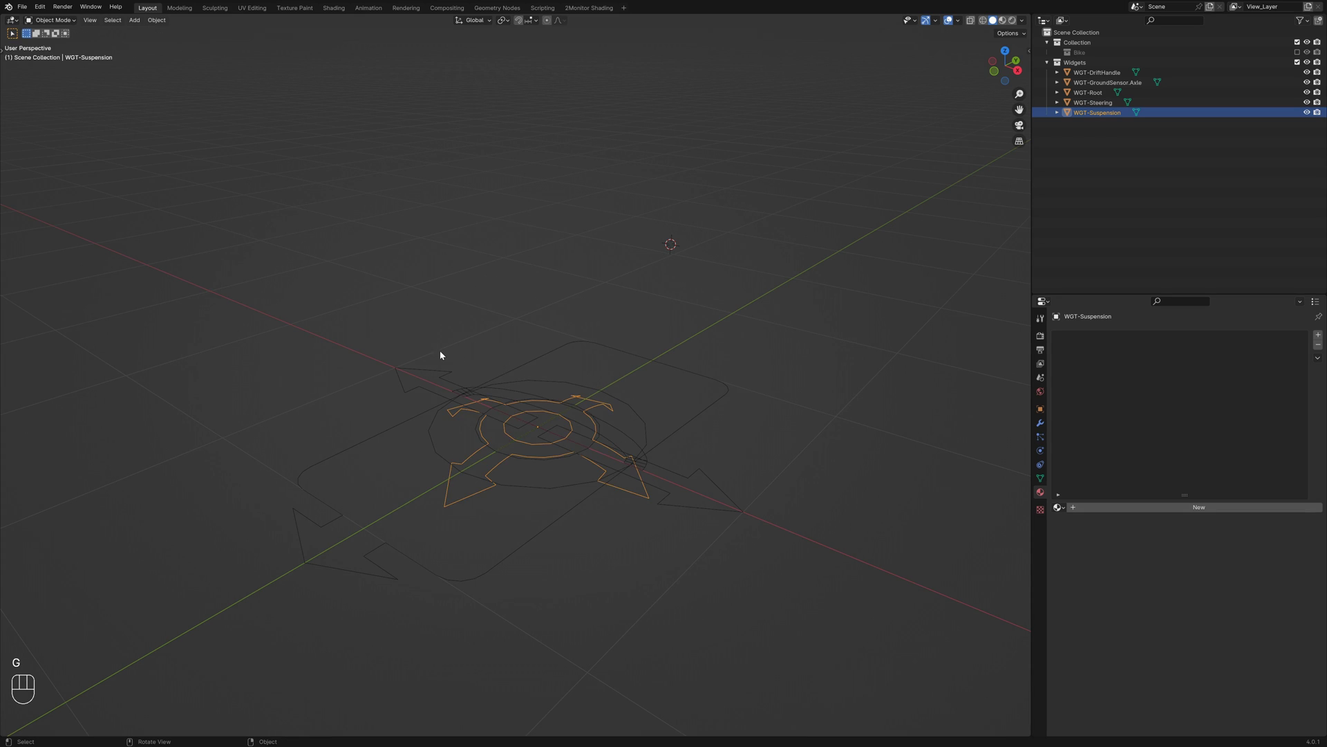
key(KP_Divide)
key(KP_Divide)
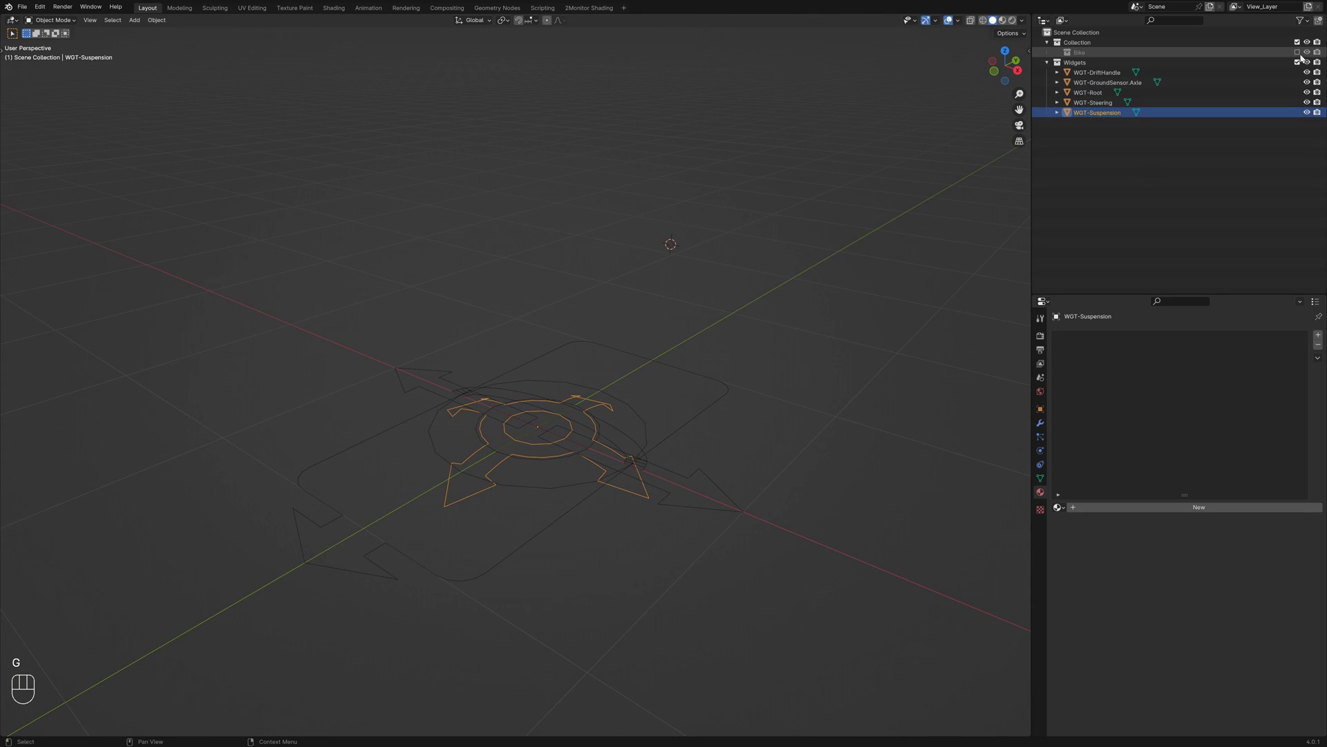
click(1297, 51)
scroll(593, 430, down, 3)
Deselect all, exclude the Widgets collection, and view the bike in Right Orthographic.
key(alt+a)
middle_drag(595, 432, 578, 419)
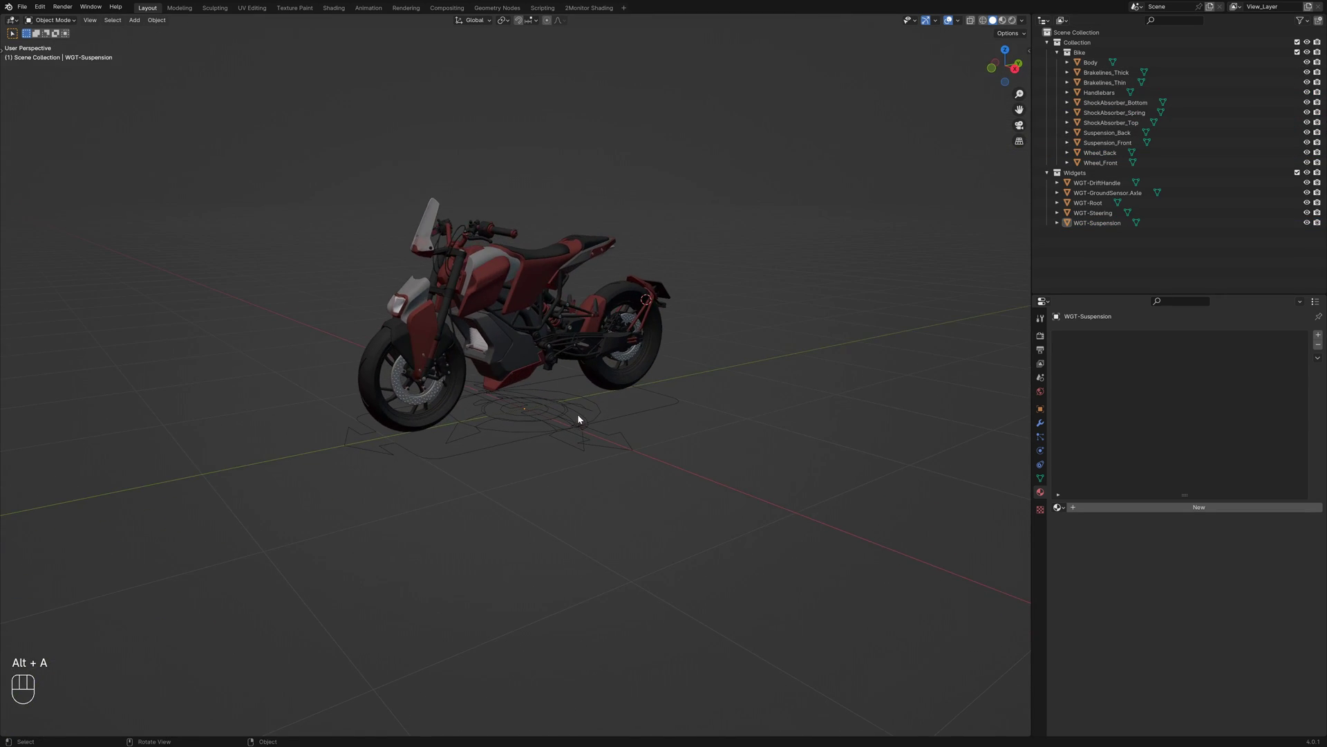
shift+middle_drag(610, 374, 575, 412)
scroll(613, 424, up, 4)
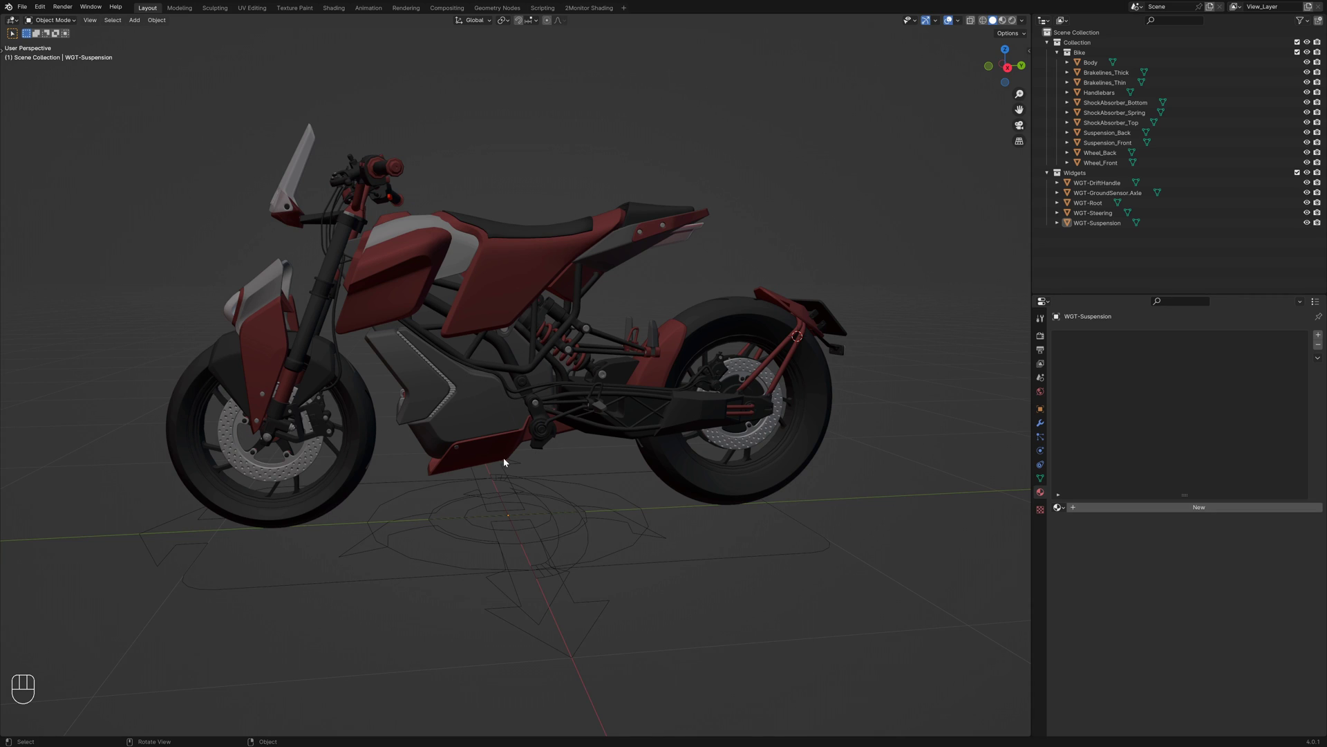
click(1297, 173)
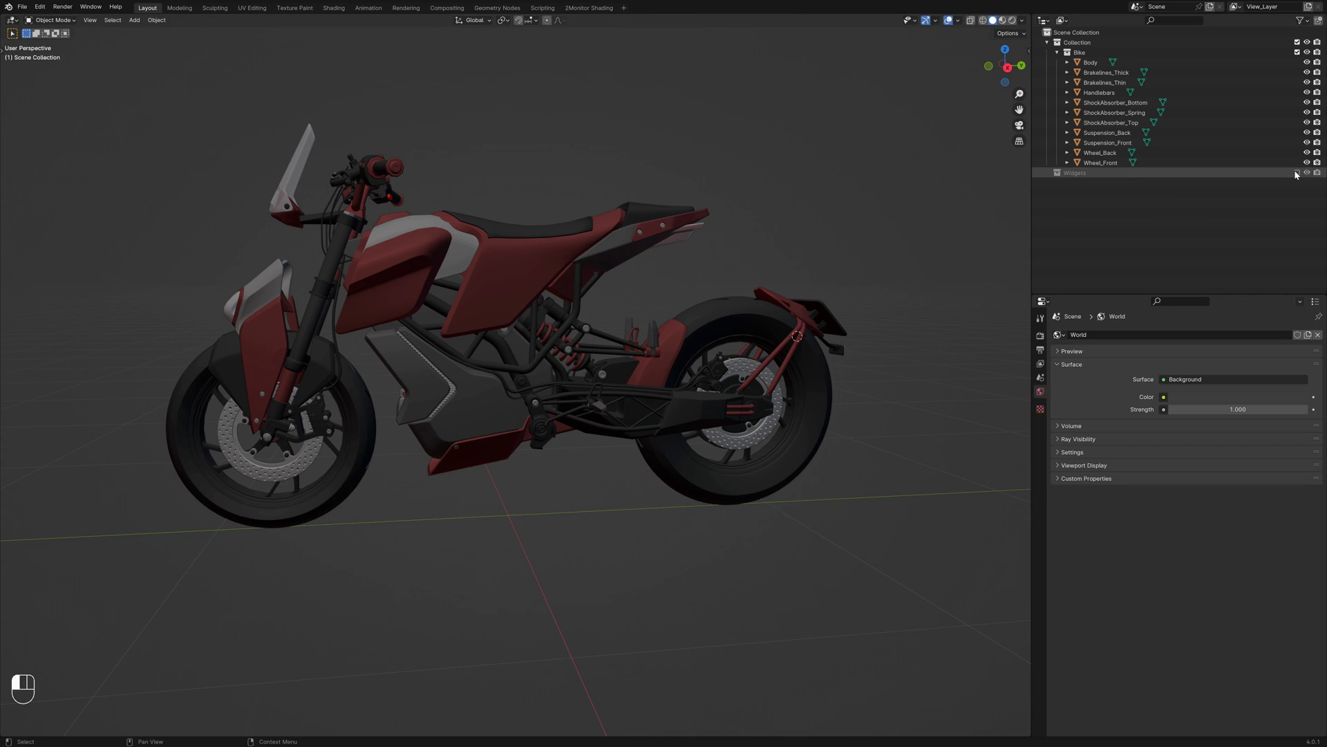
key(KP_3)
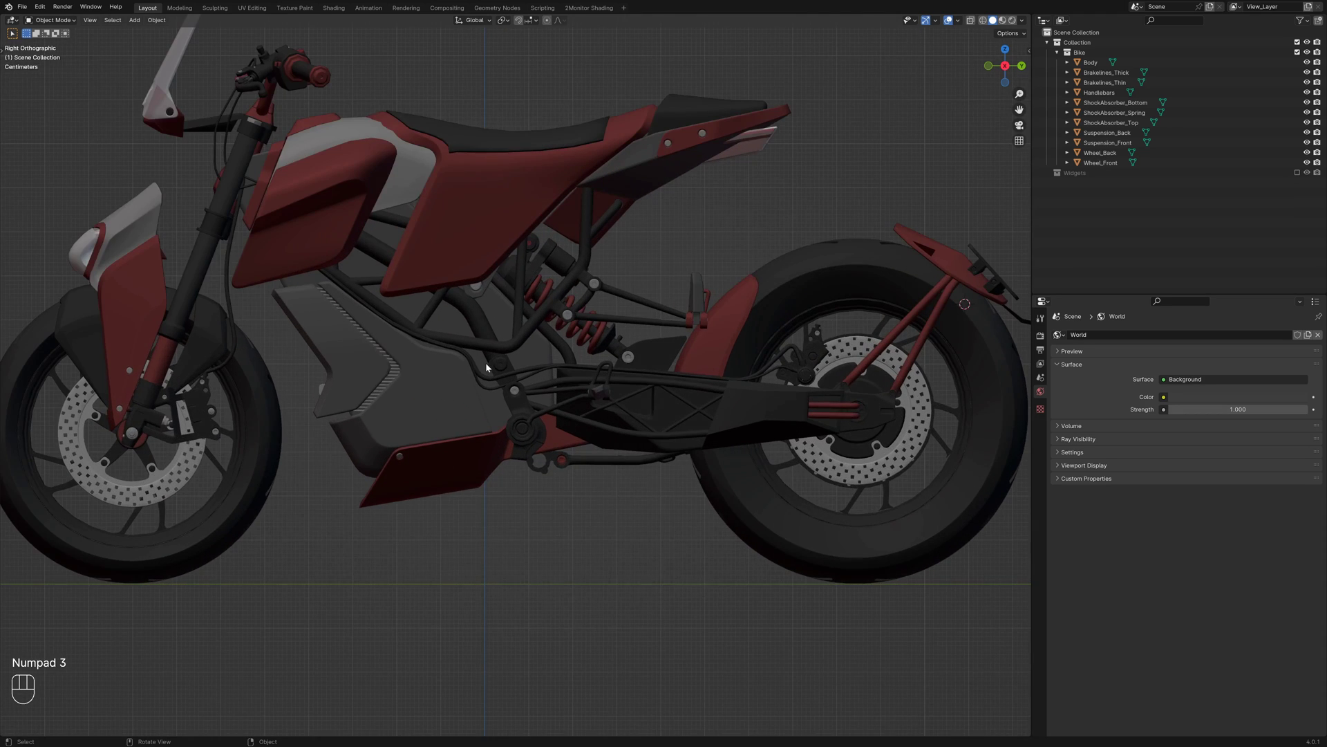